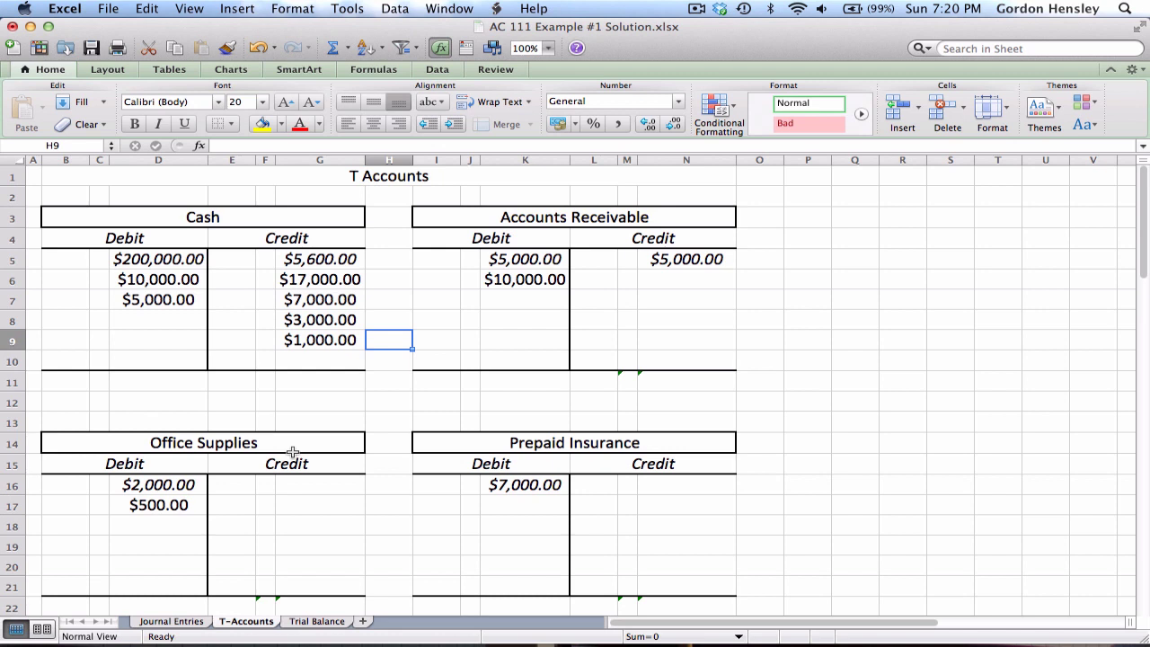
Total the Cash account's debits in D11 with =SUM(D5:D7).
key("Left")
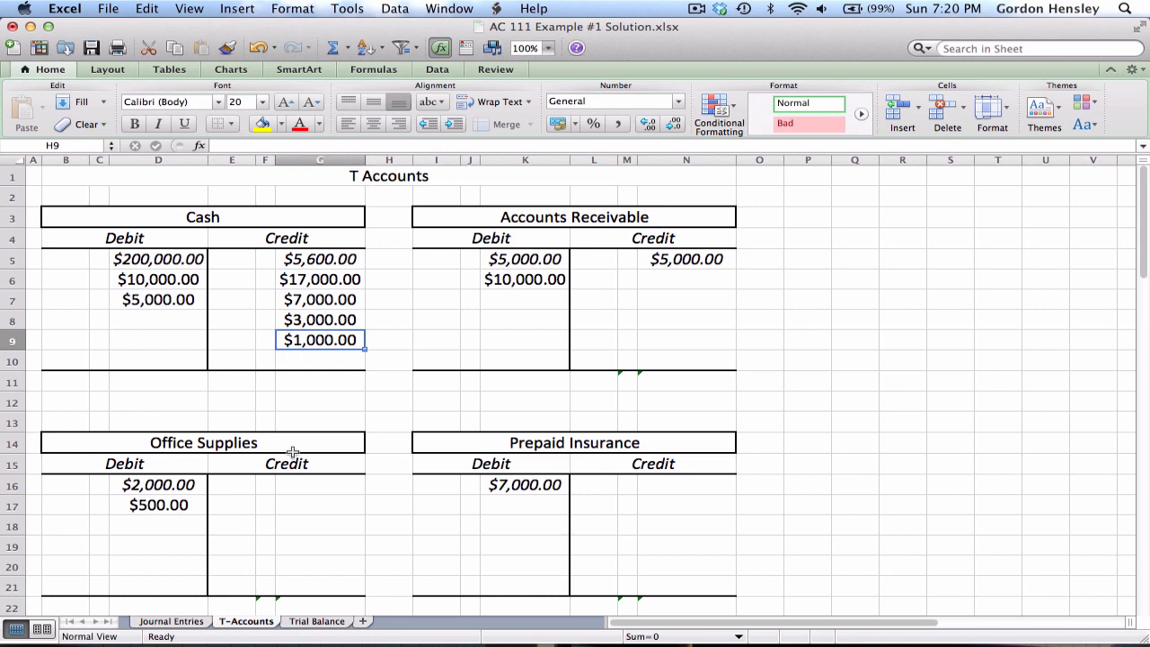
key("Left")
key("Left")
key("Left")
key("Down")
key("Down")
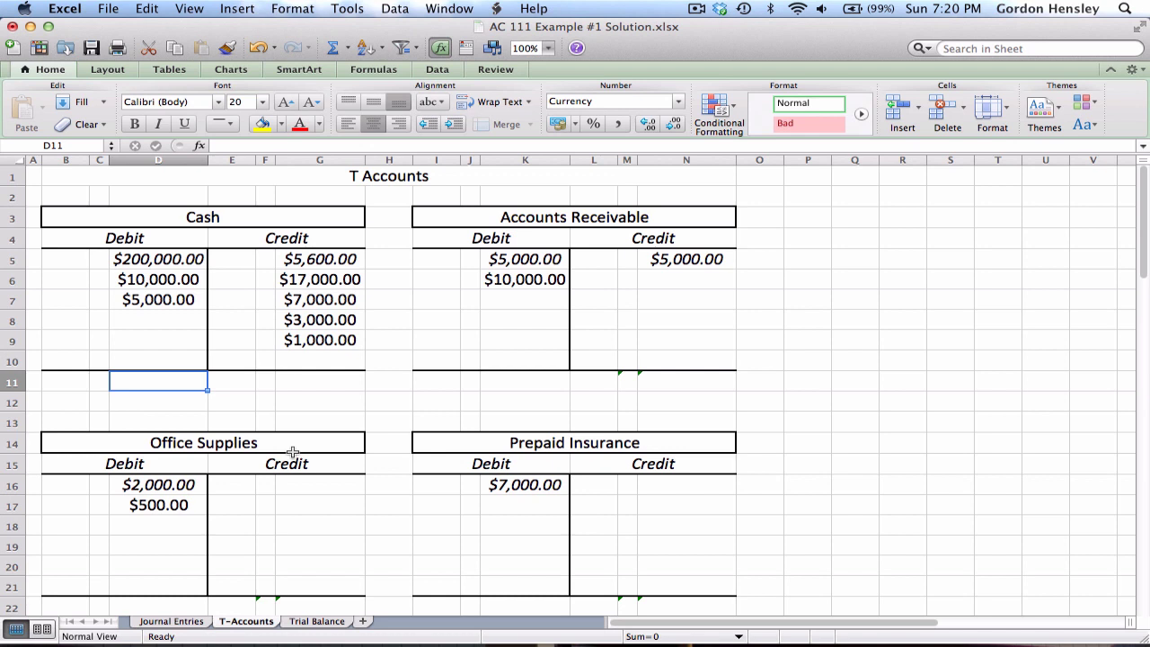
type("=")
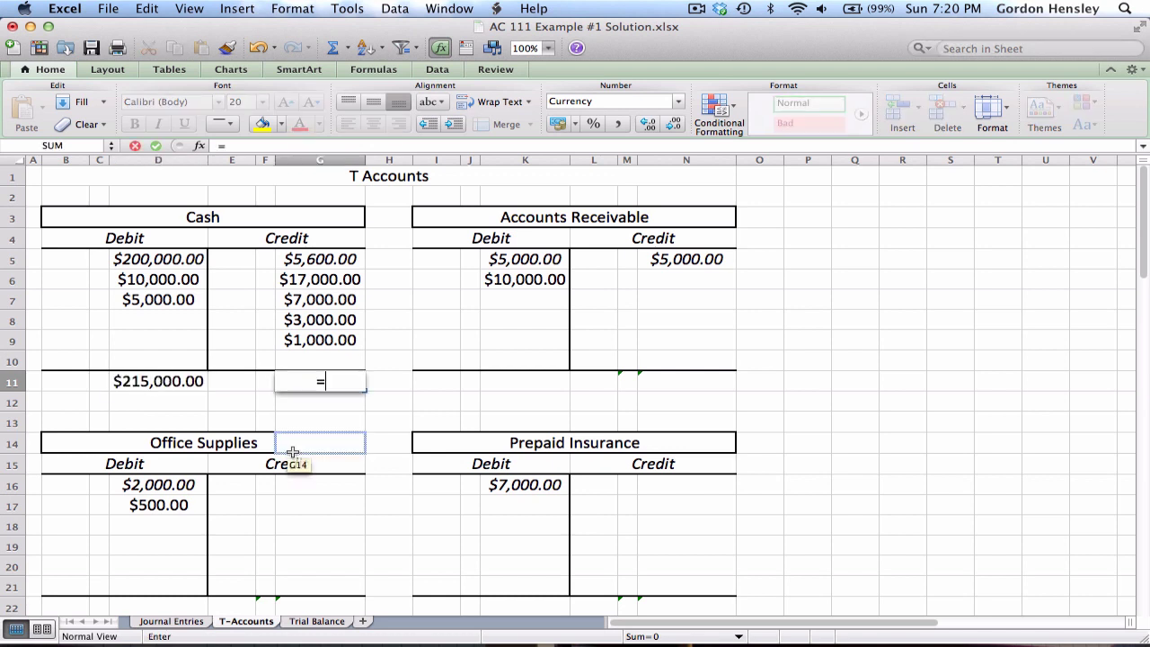
Total the Cash account's credits in G11 with =SUM(G5:G9).
type("SUM(")
key("Up")
key("Up")
key("Up")
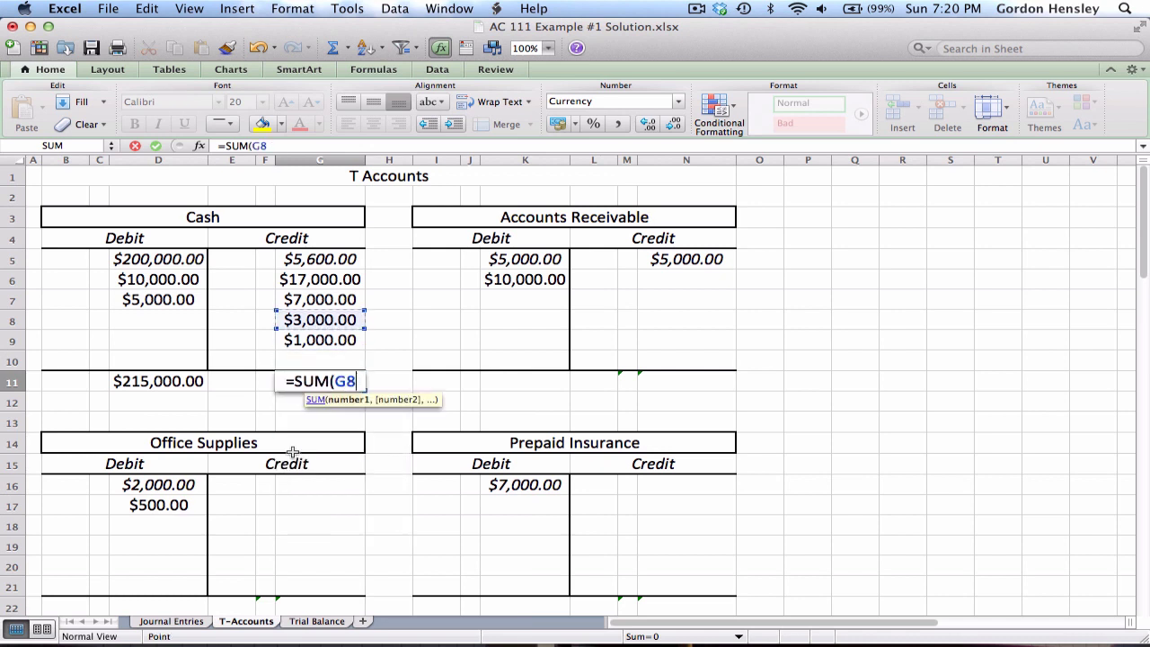
key("Down")
key("shift+Up")
key("shift+Up")
key("shift+Up")
key("shift+Up")
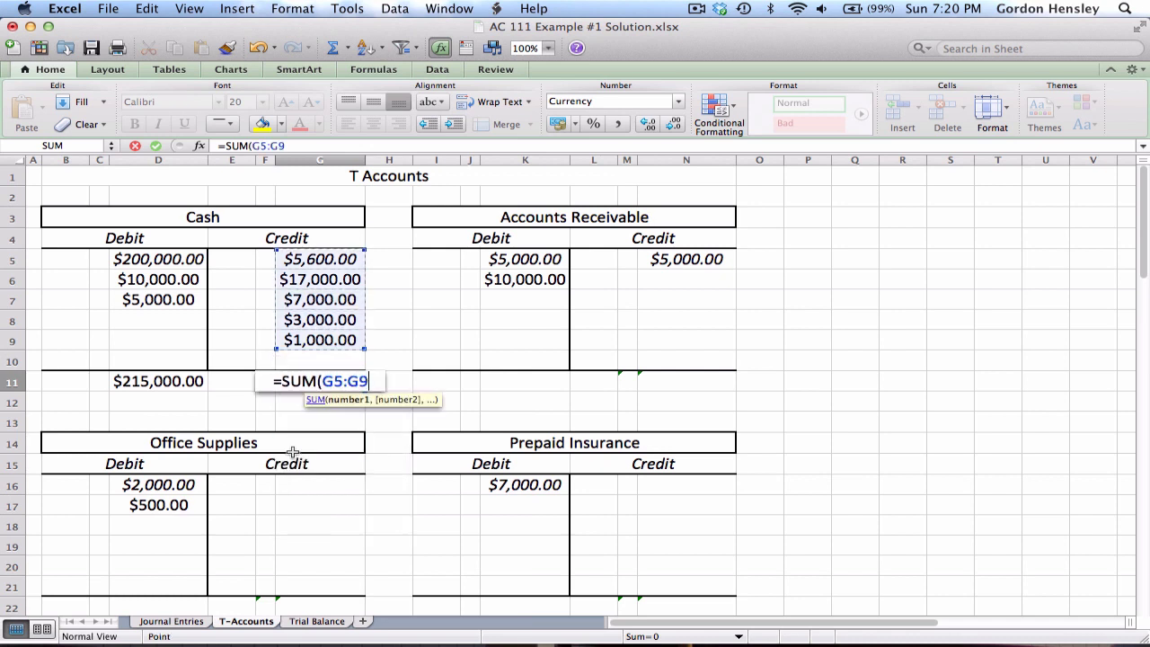
key("Return")
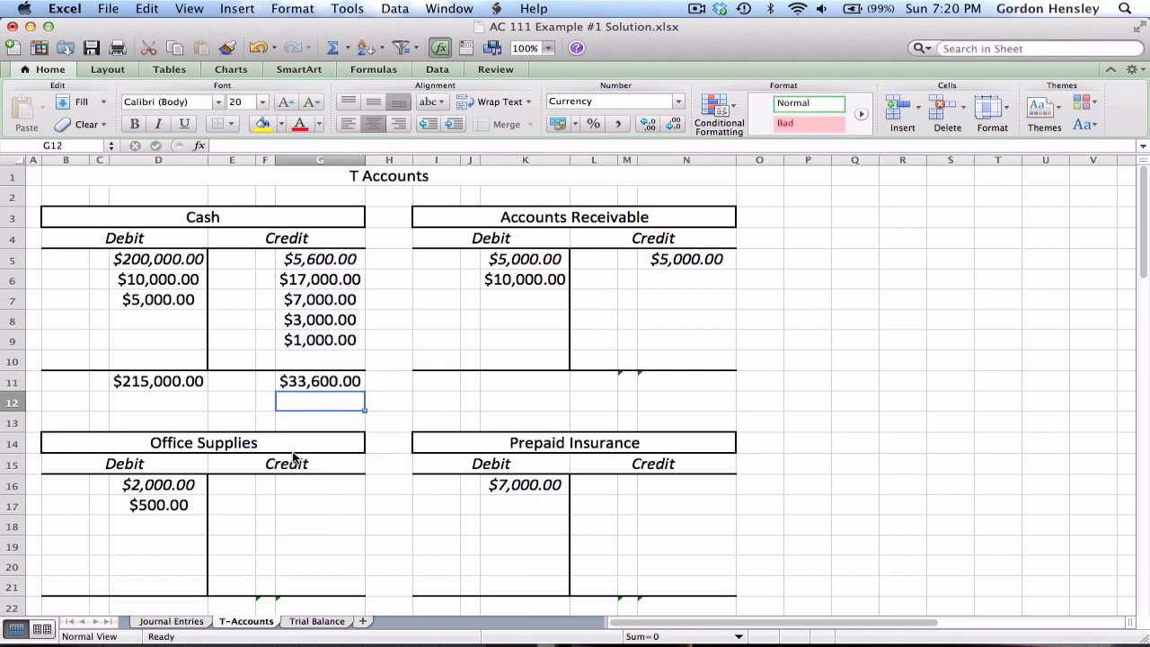
Review the Cash account's debit total in D11 and credit total in G11.
key("Left")
key("Left")
key("Left")
key("Up")
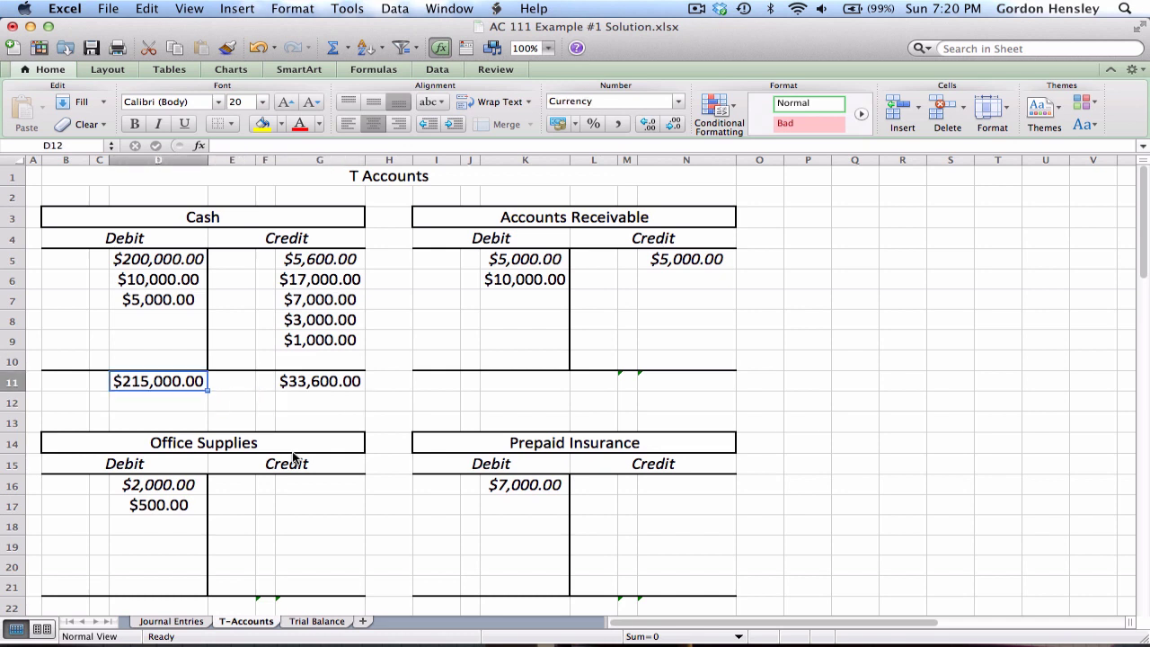
key("Right")
key("Right")
key("Right")
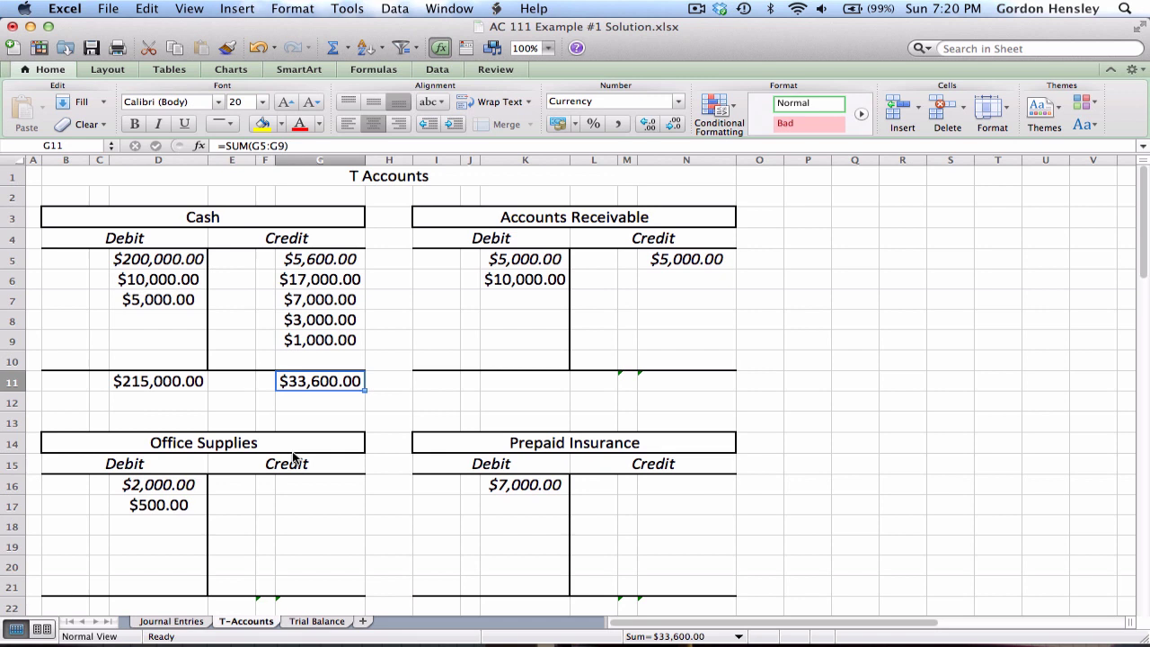
key("Down")
key("Left")
key("Left")
key("Left")
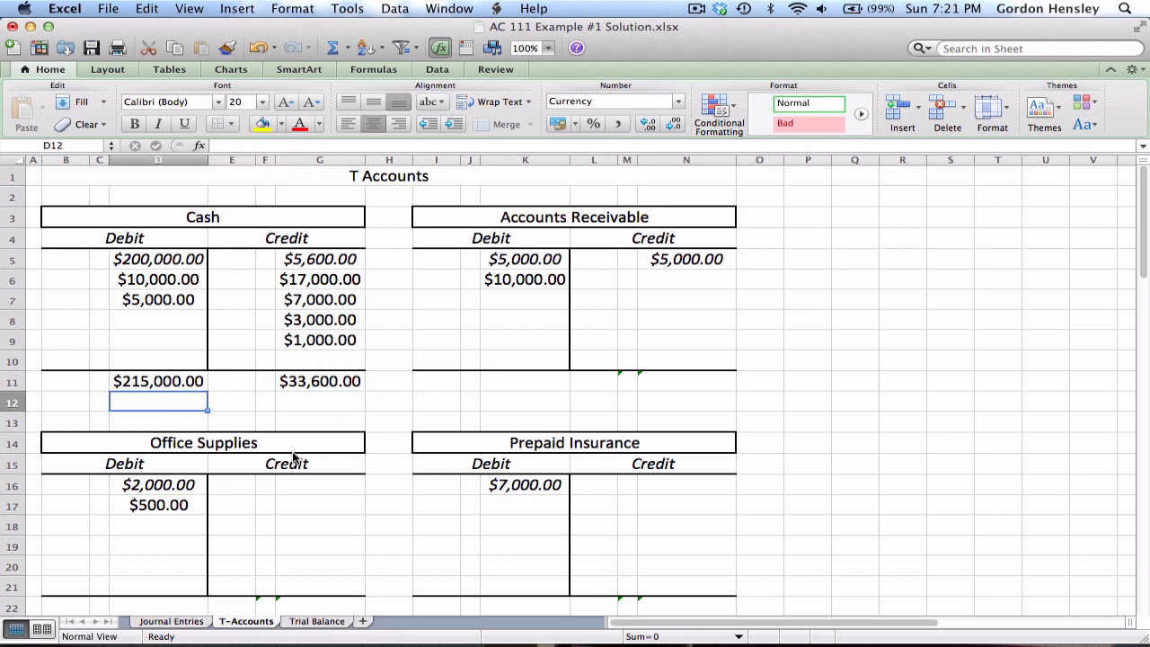
type("=2")
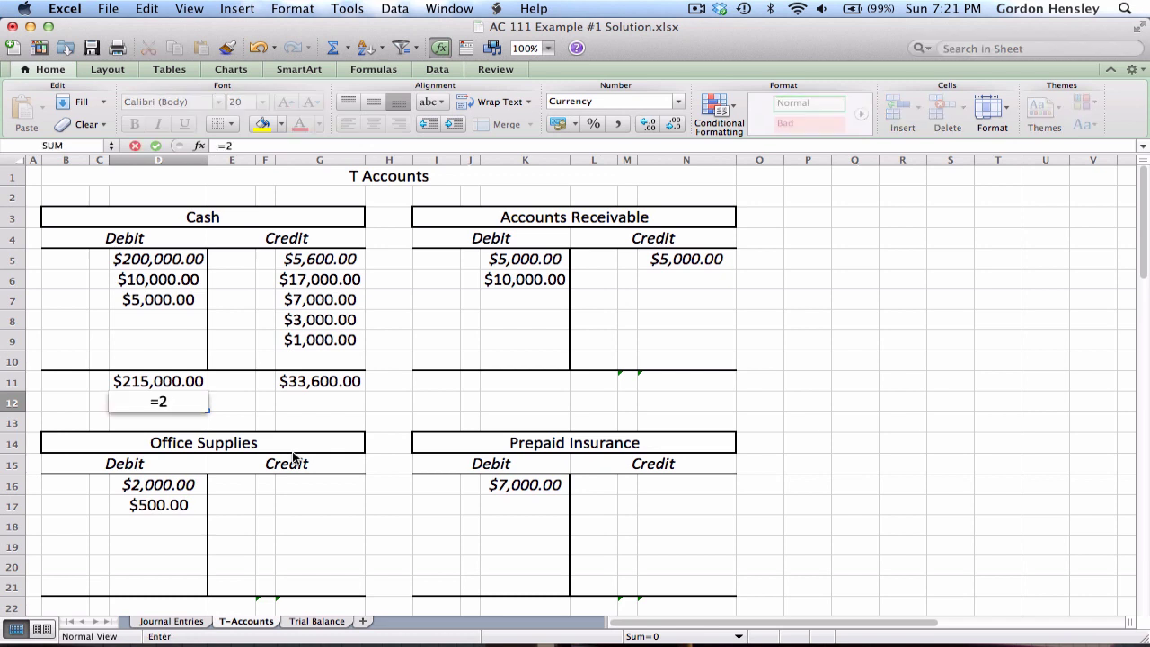
type("15000")
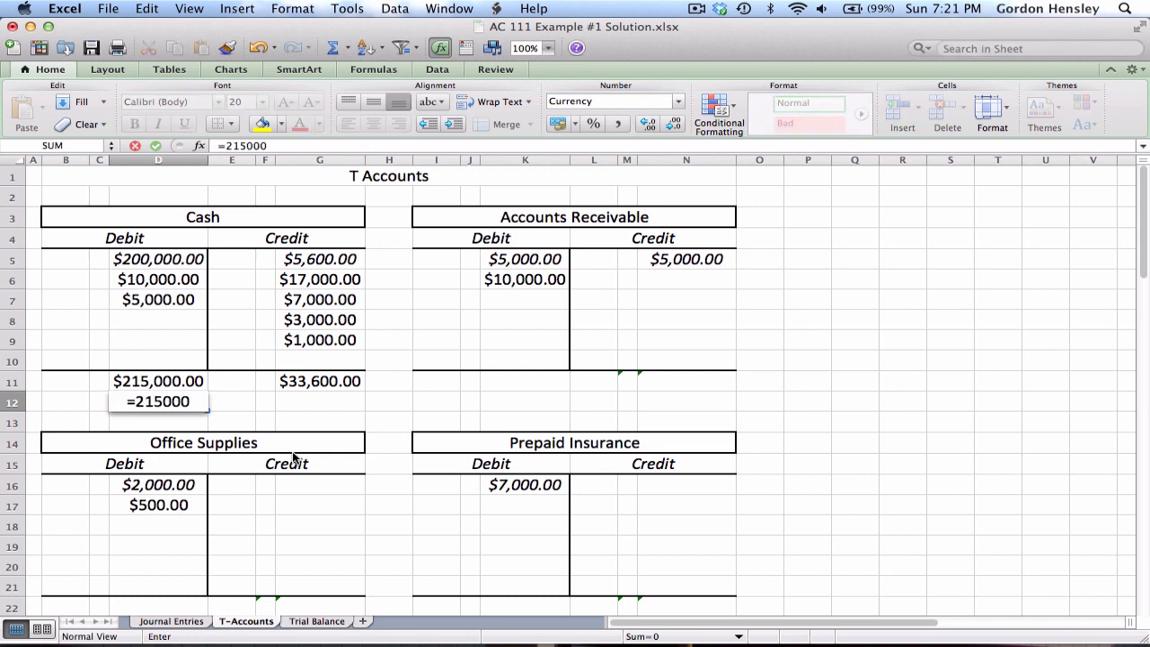
type("-33600")
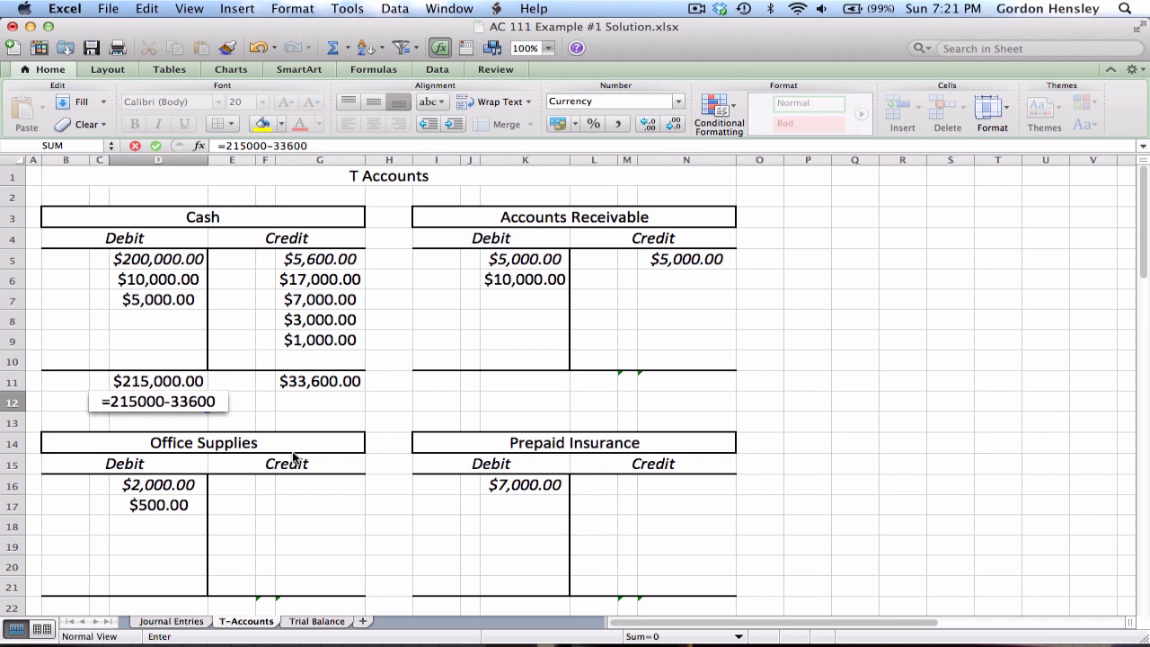
key("Return")
key("Up")
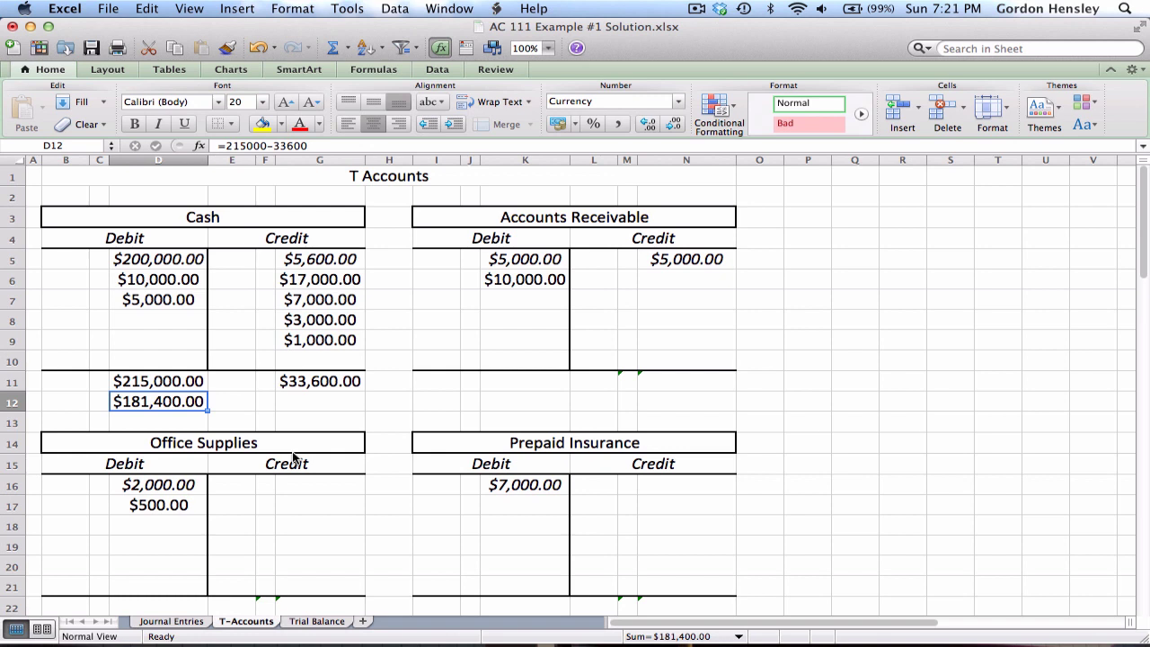
left_click(134, 125)
key("Down")
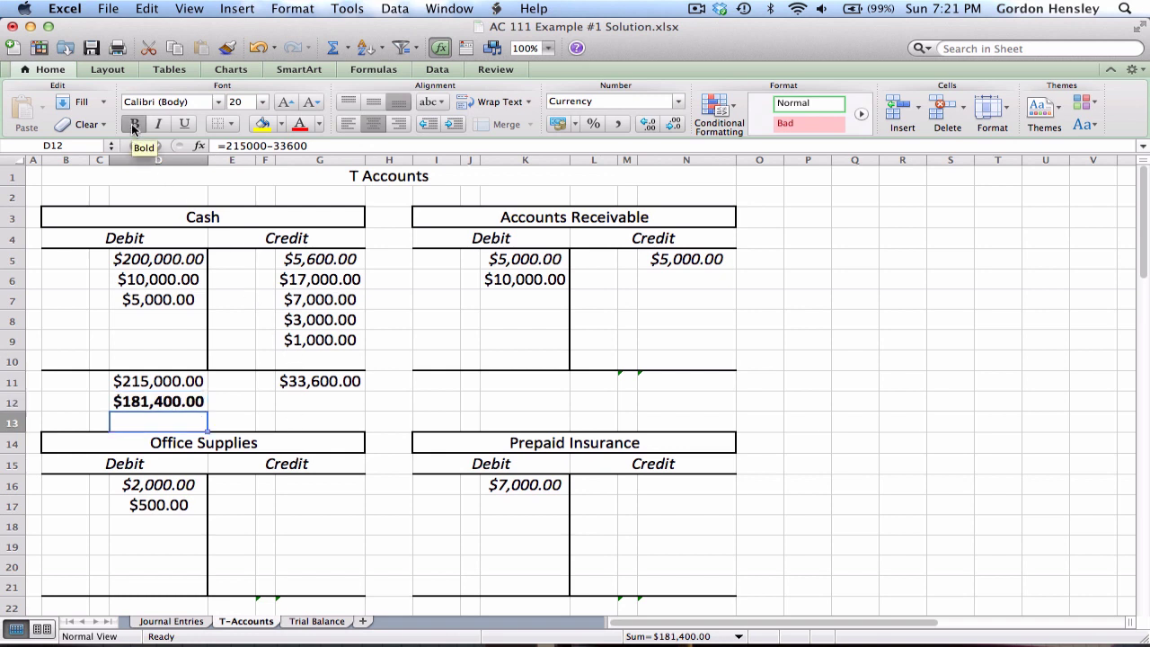
Examine the Cash account's debit column, both side totals in row 11 and the balance in D12.
key("Up")
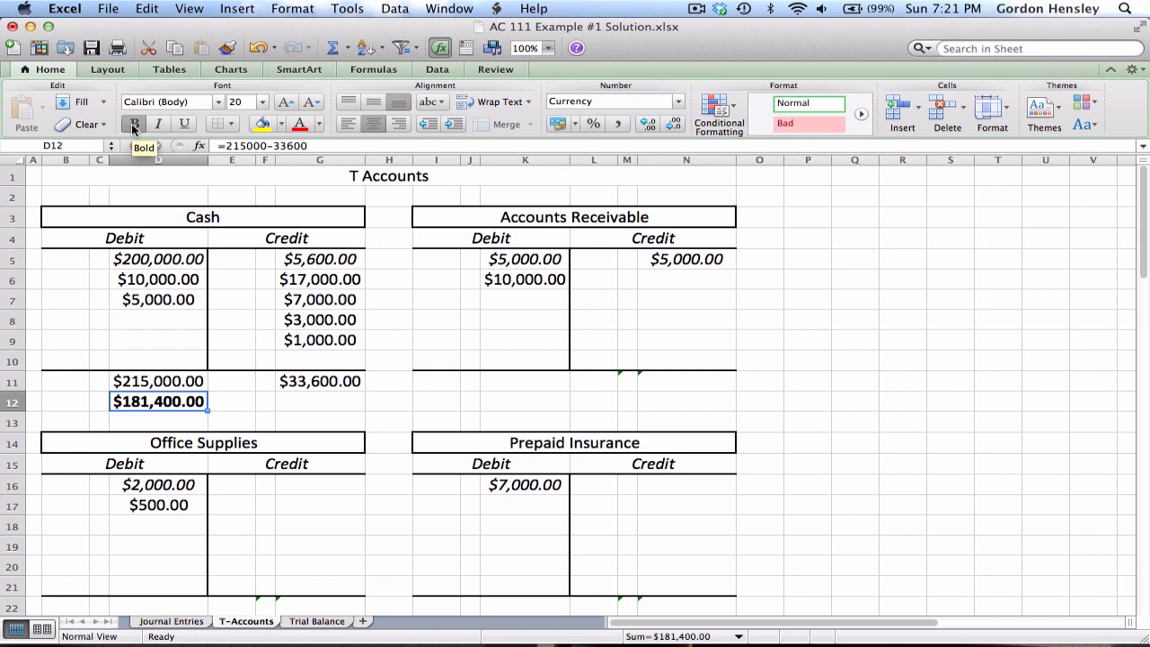
key("Up")
key("Up")
key("Up")
key("Up")
key("Down")
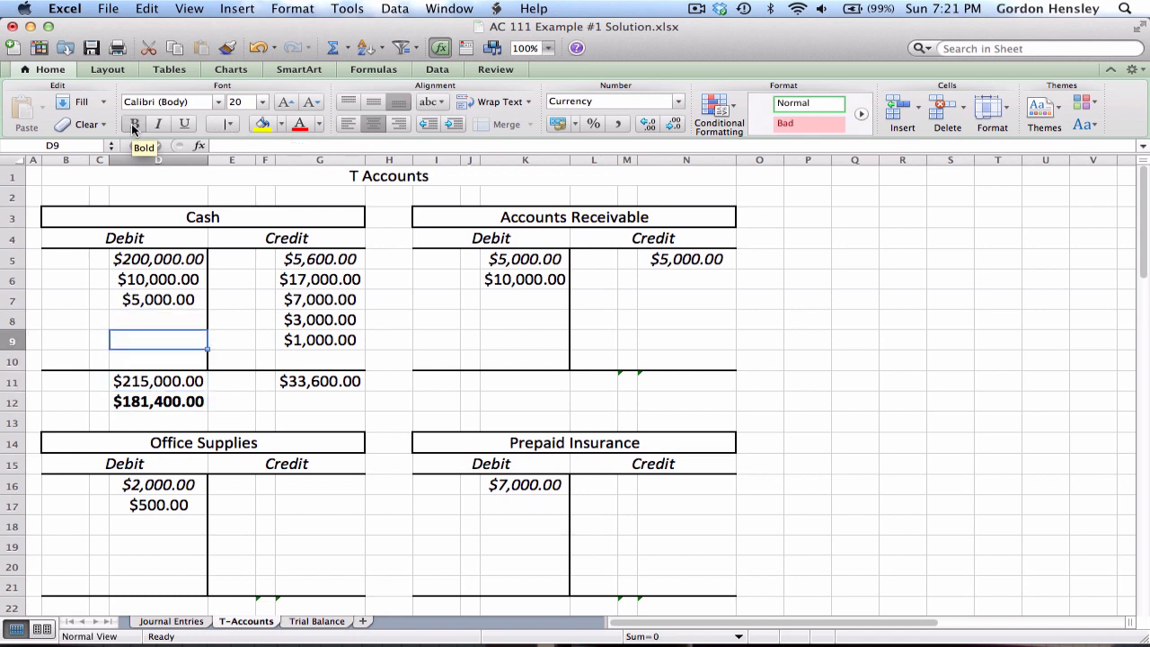
key("Down")
key("Down")
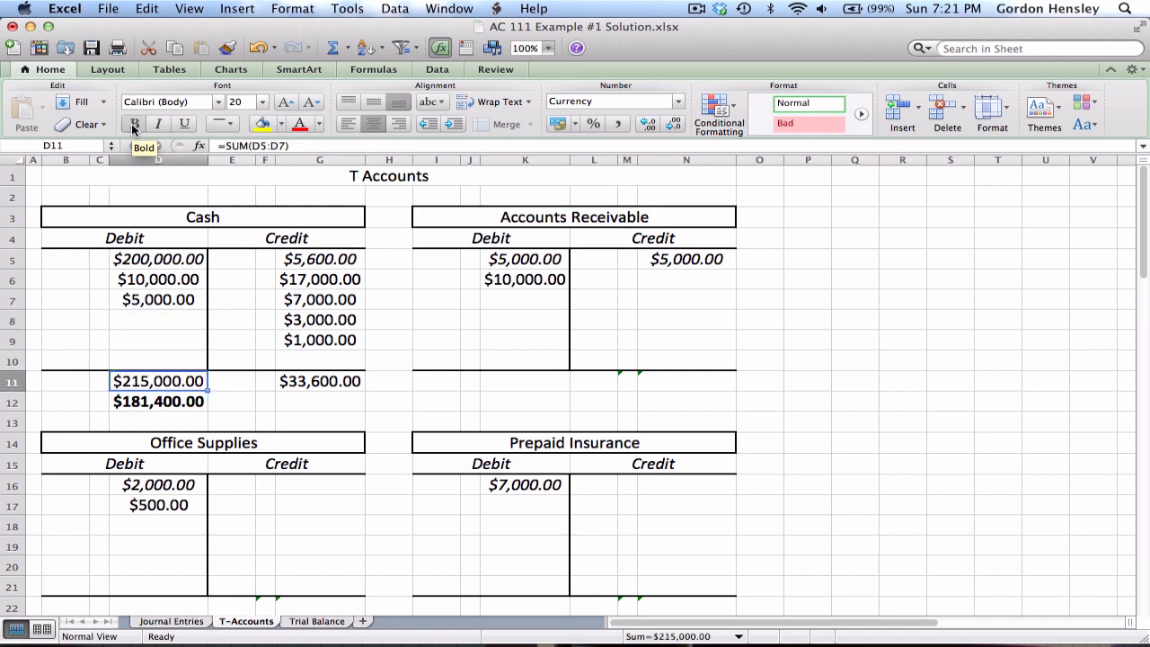
key("Right")
key("Right")
key("Right")
key("Left")
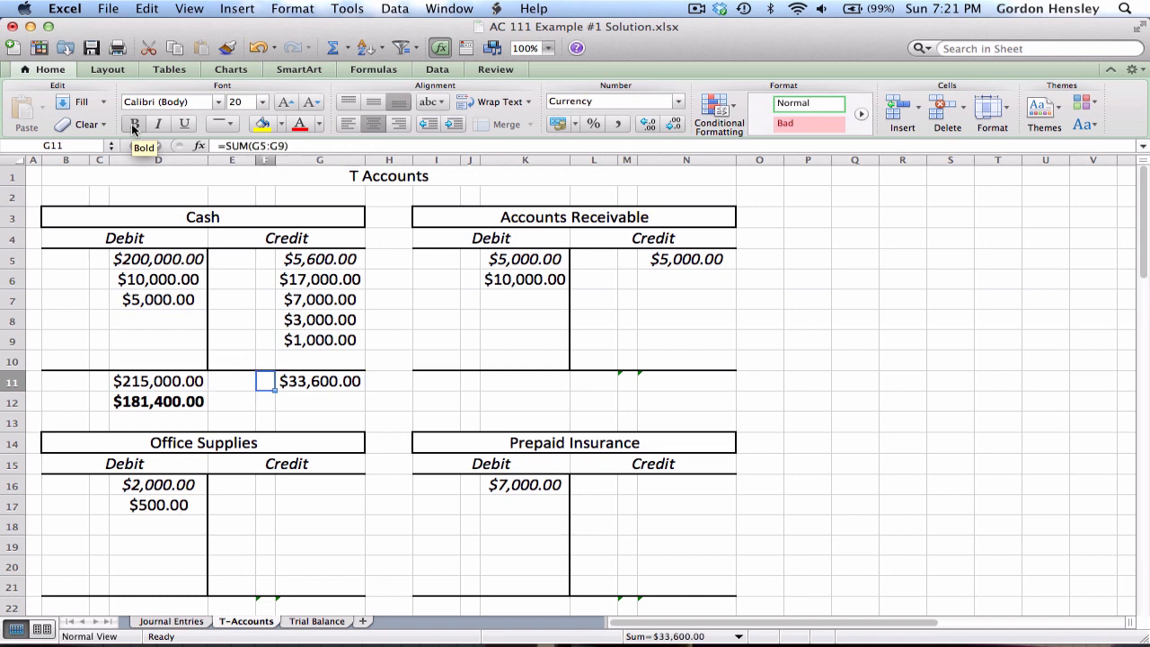
key("Left")
key("Left")
key("Down")
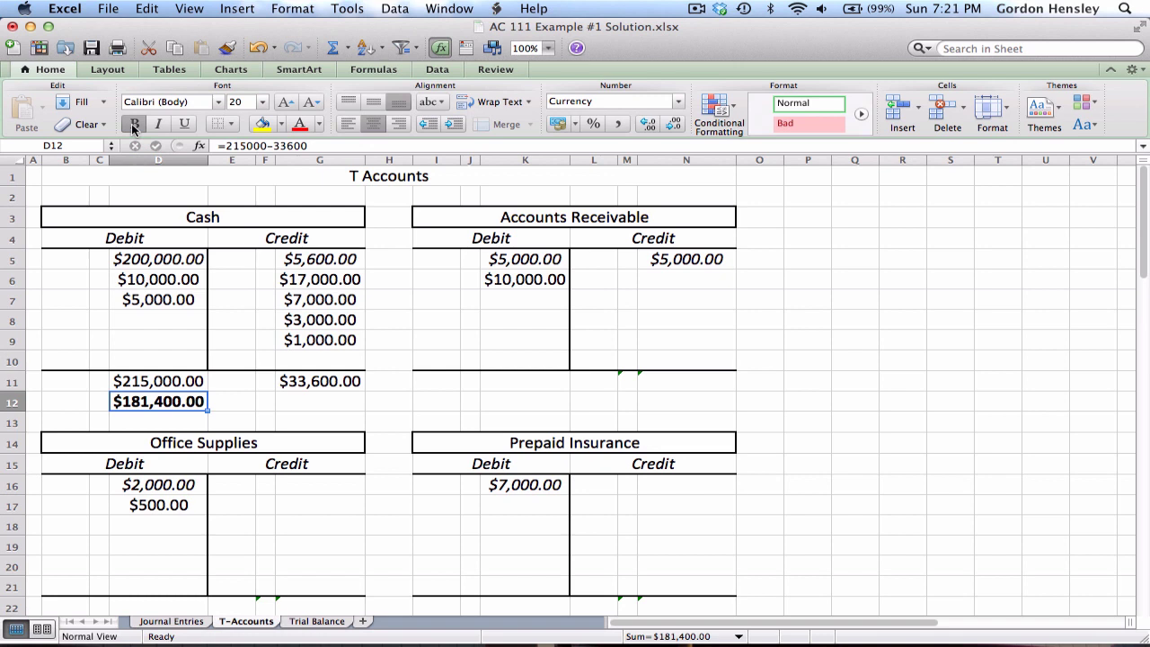
Examine the Accounts Receivable debit and credit entries in K5, N5 and K6.
key("Right")
key("Right")
key("Right")
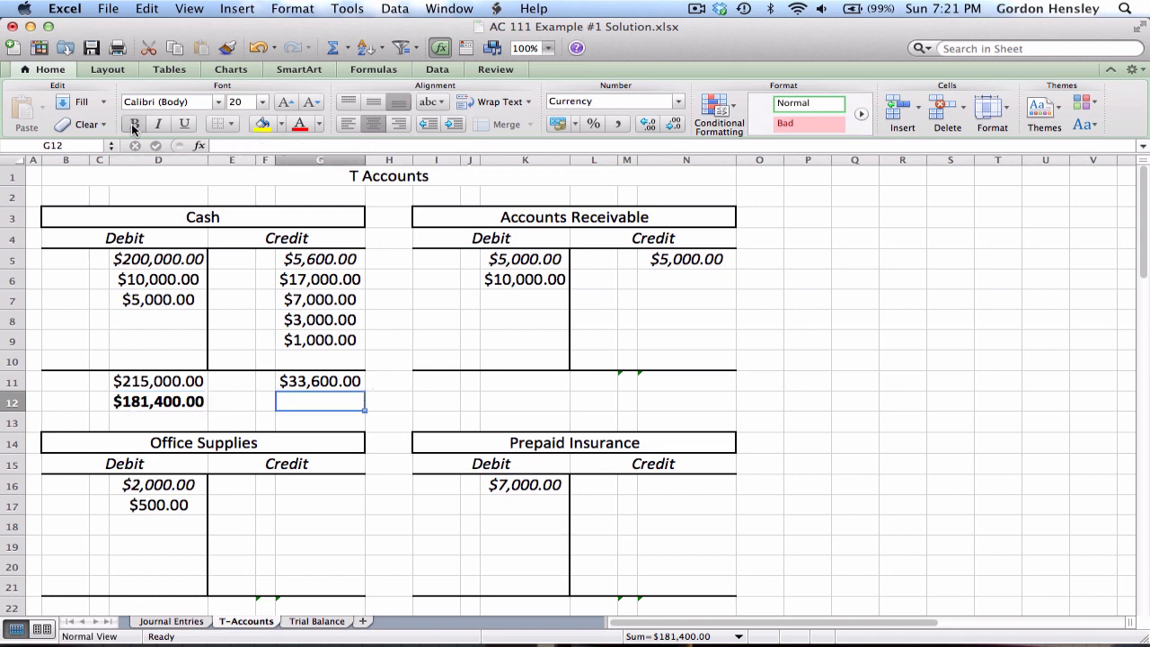
key("Right")
key("Right")
key("Right")
key("Up")
key("Right")
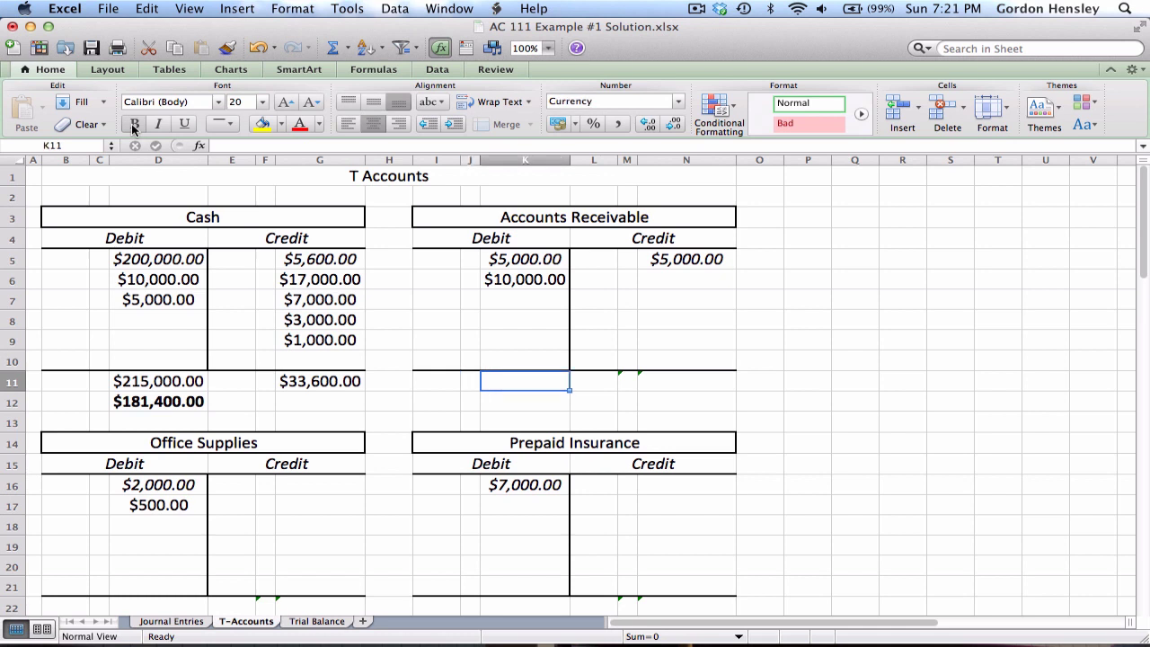
key("Up")
key("Up")
key("Up")
key("Up")
key("Up")
key("Up")
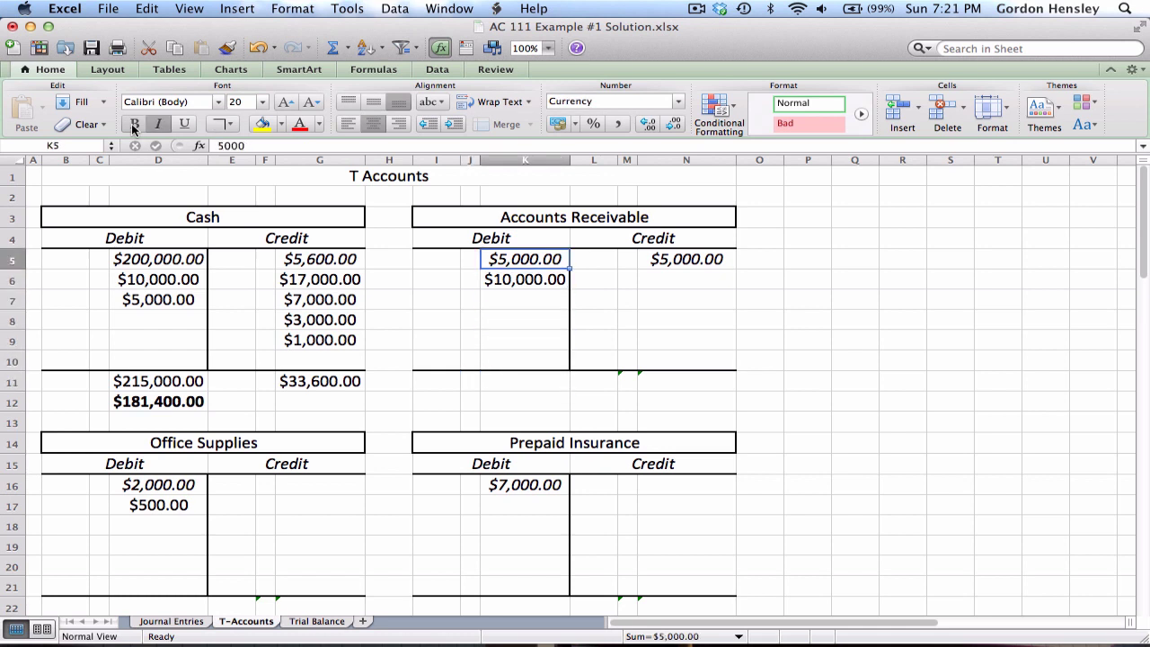
key("Right")
key("Right")
key("Right")
key("Left")
key("Left")
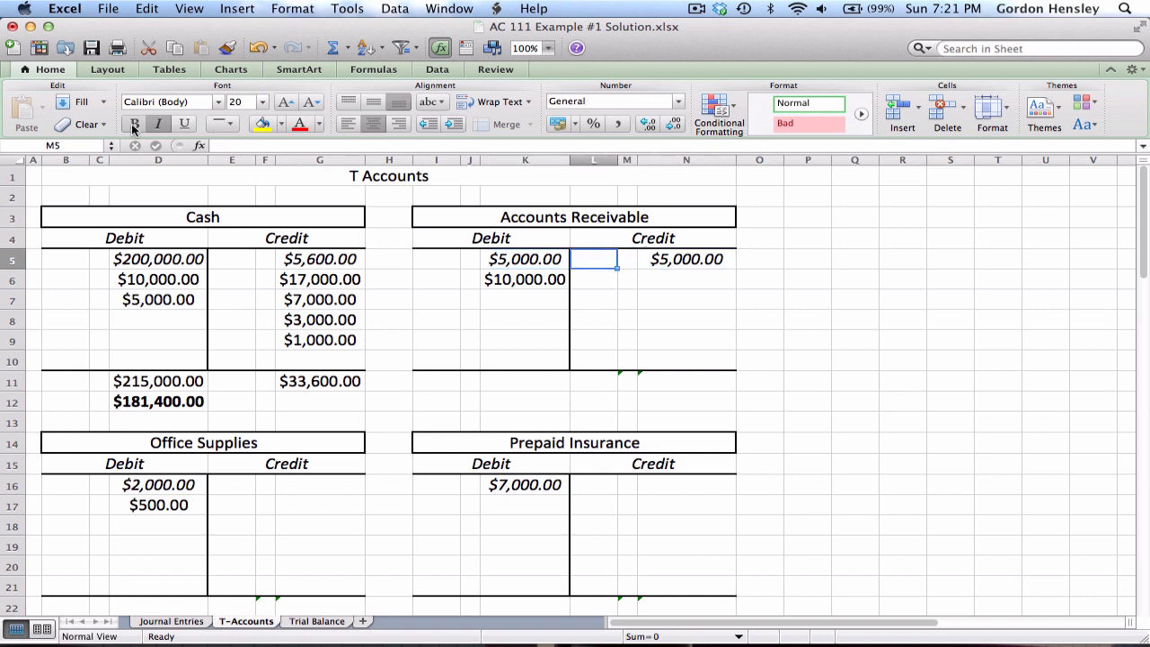
key("Left")
key("Right")
key("Right")
key("Left")
key("Left")
key("Left")
key("Right")
key("Down")
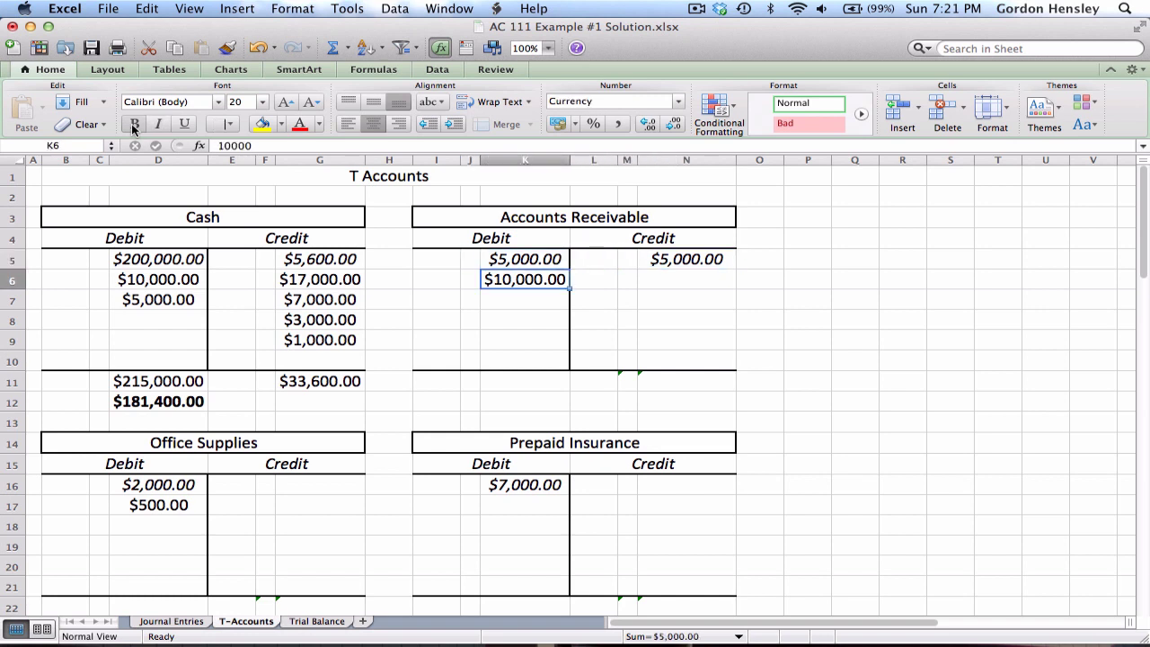
Enter 10000 as the Accounts Receivable debit balance in K11 and make it bold.
key("Down")
key("Down")
key("Down")
key("Down")
key("Down")
key("Down")
key("Up")
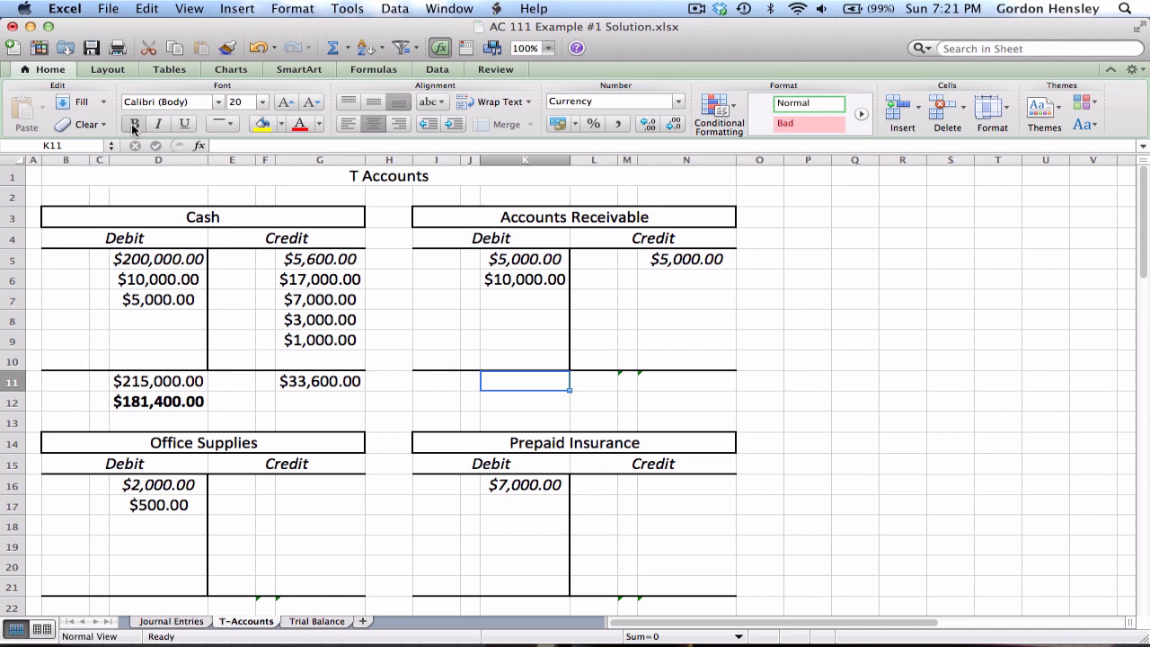
type("10000")
key("Return")
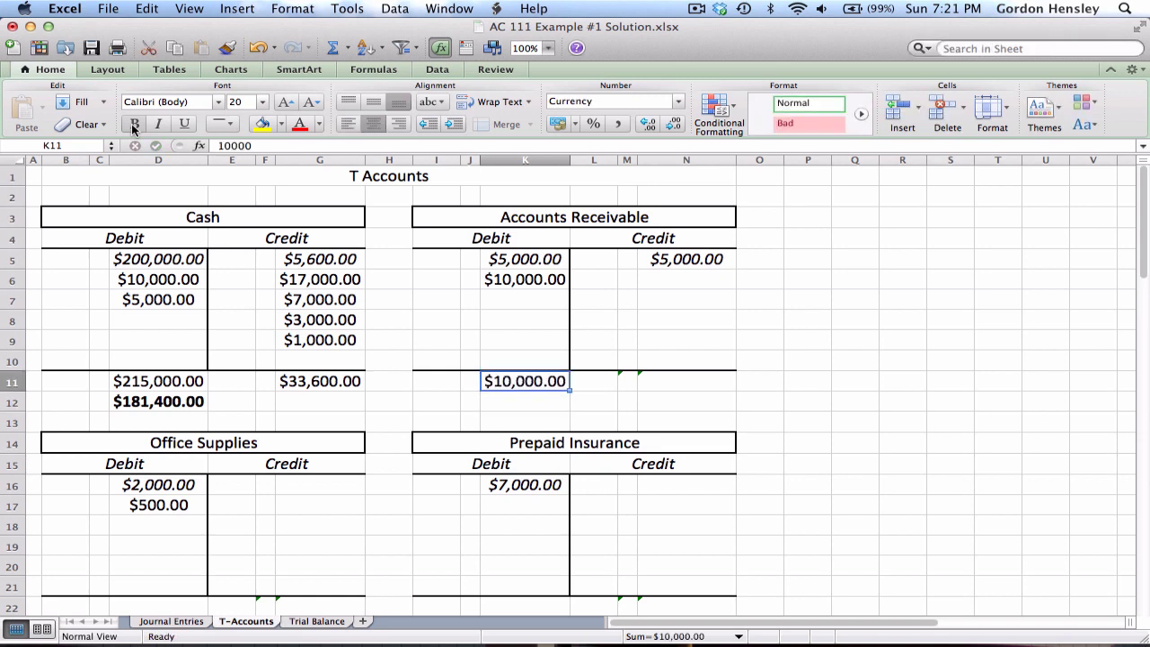
left_click(133, 124)
Enter 2,500 as the Office Supplies debit balance in D22 and make it bold.
key("Down")
key("Down")
key("Down")
key("Down")
key("Down")
key("Down")
key("Down")
key("Down")
key("Down")
key("Down")
key("Down")
key("Down")
key("Down")
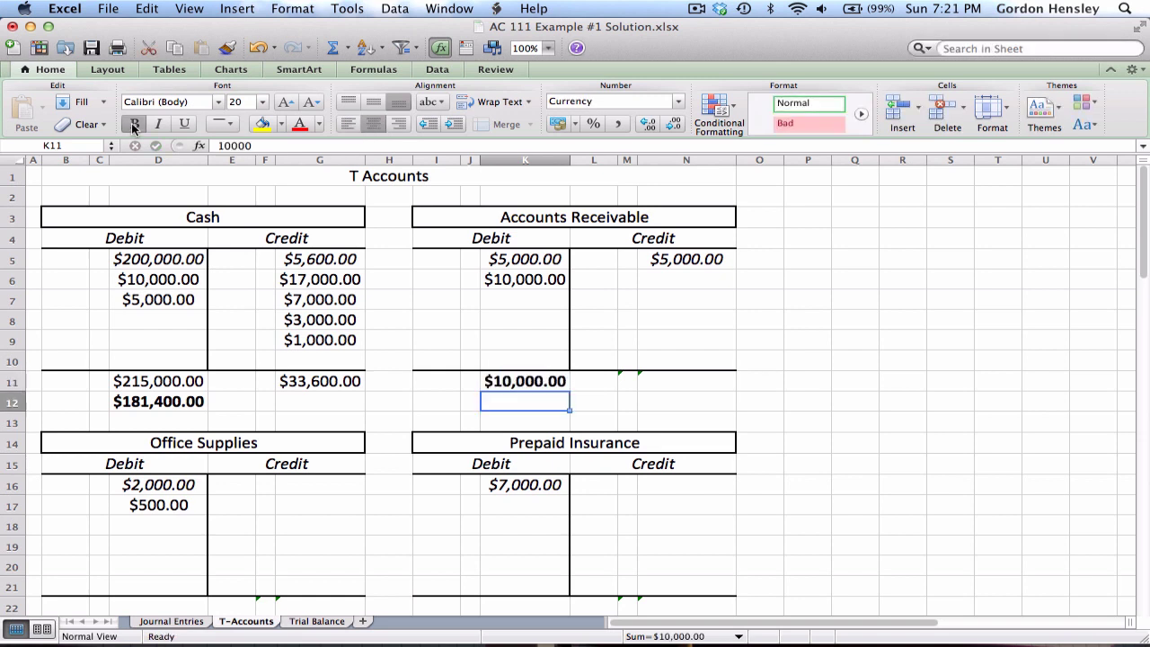
key("Down")
key("Down")
key("Down")
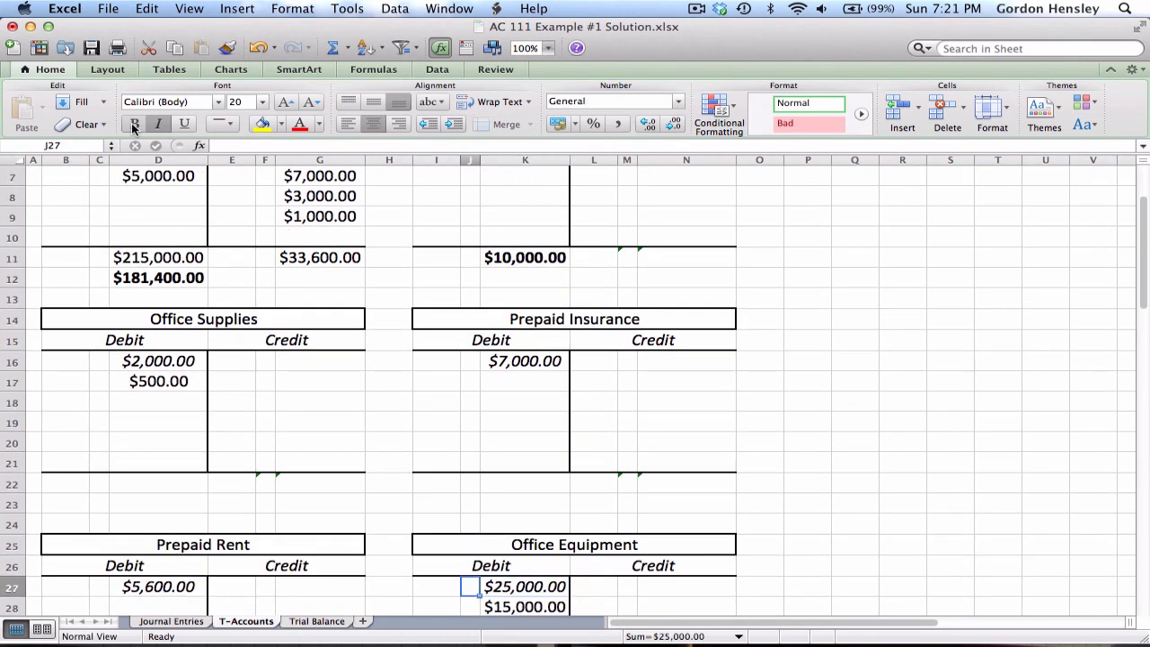
key("Left")
key("Left")
key("Left")
key("Left")
key("Left")
key("Left")
key("Left")
key("Up")
key("Up")
key("Up")
key("Up")
key("Up")
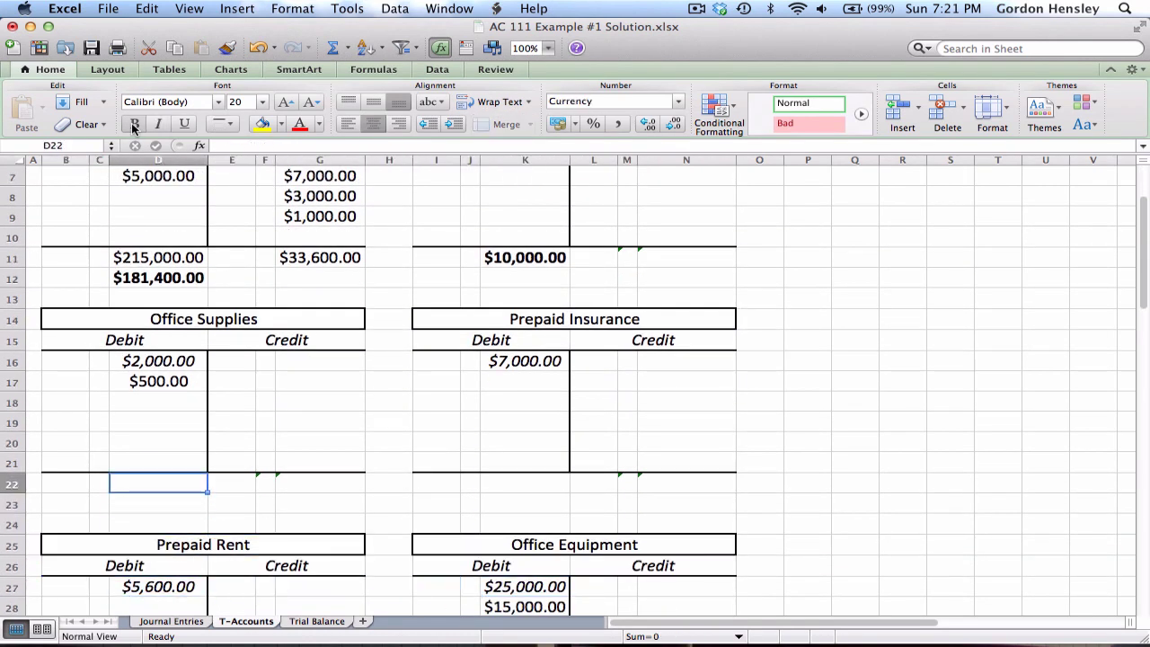
type("2")
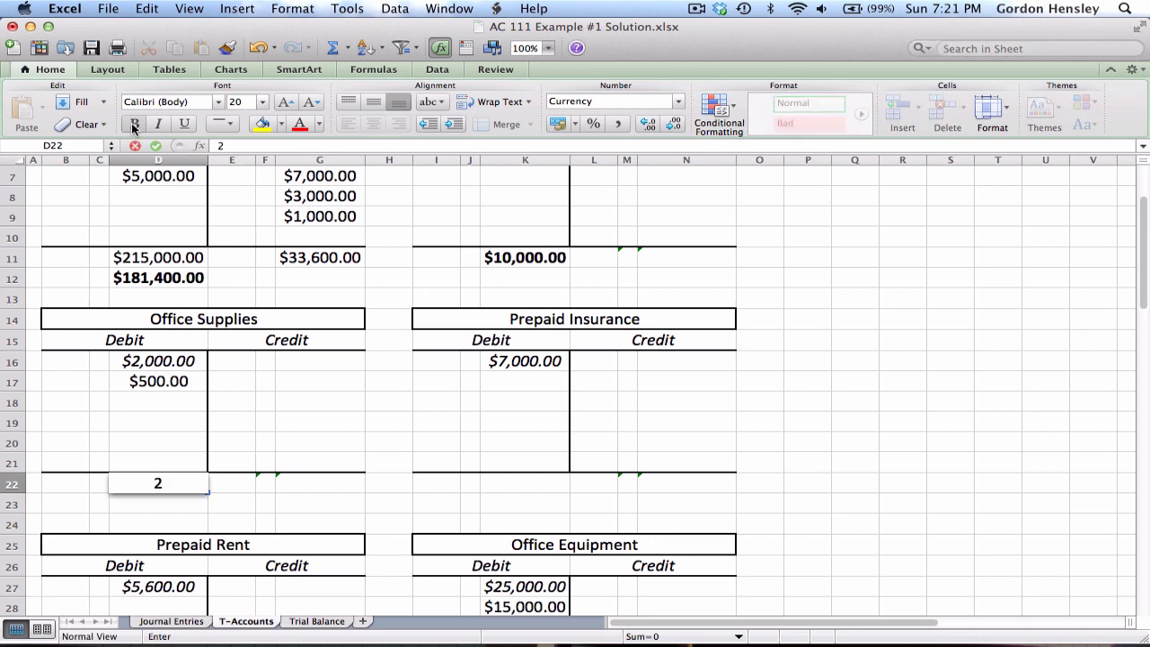
type(",500")
key("Return")
key("Up")
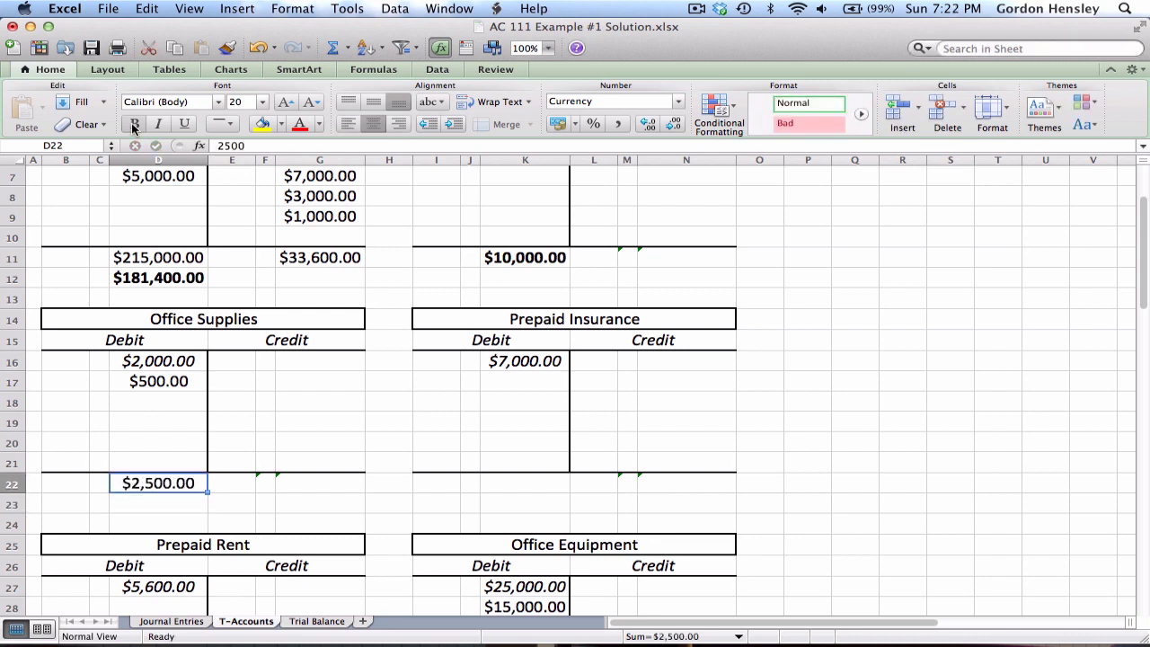
left_click(133, 126)
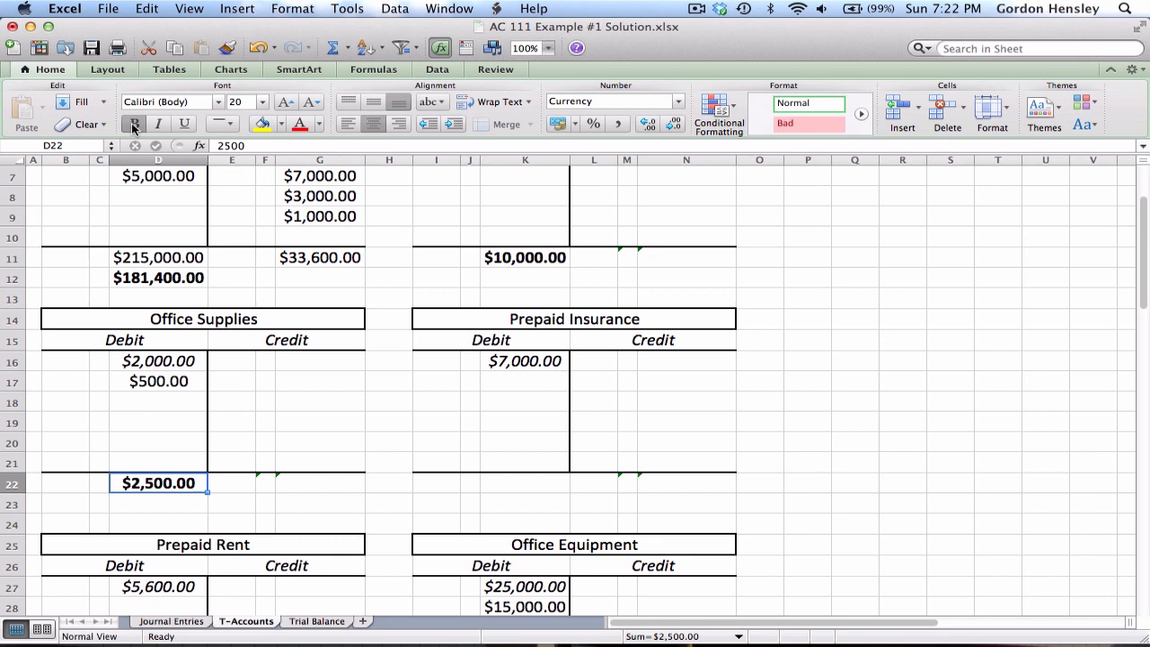
Enter 7000 as the Prepaid Insurance debit balance in K22 and make it bold.
key("Right")
key("Right")
key("Right")
key("Right")
key("Right")
key("Right")
key("Right")
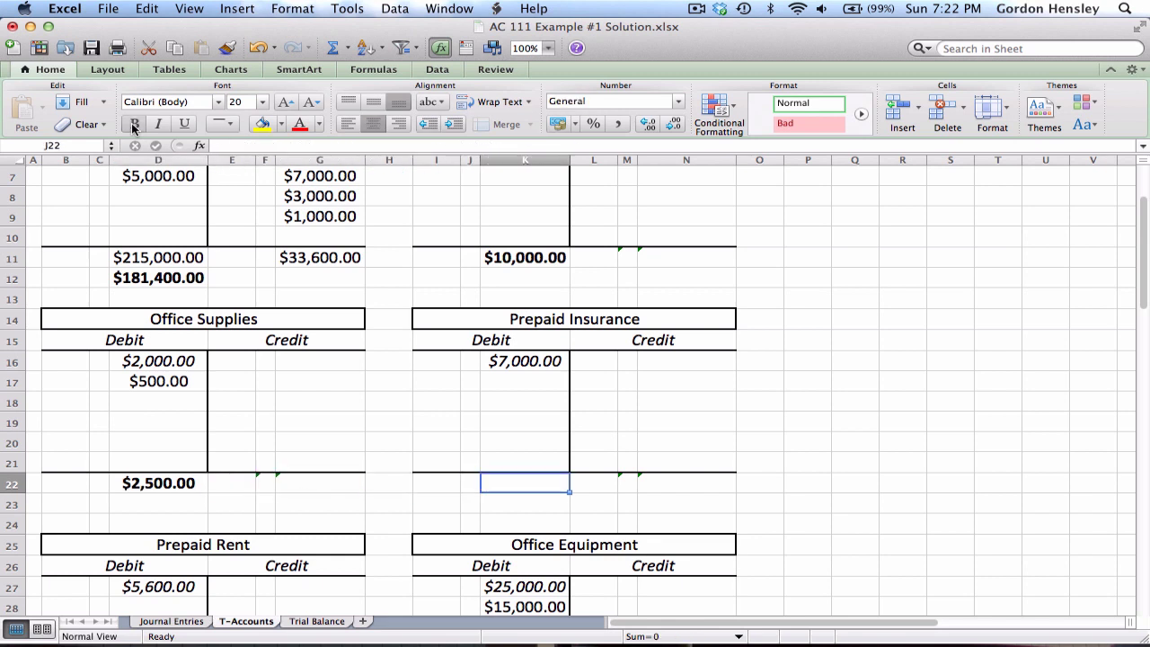
type("7000")
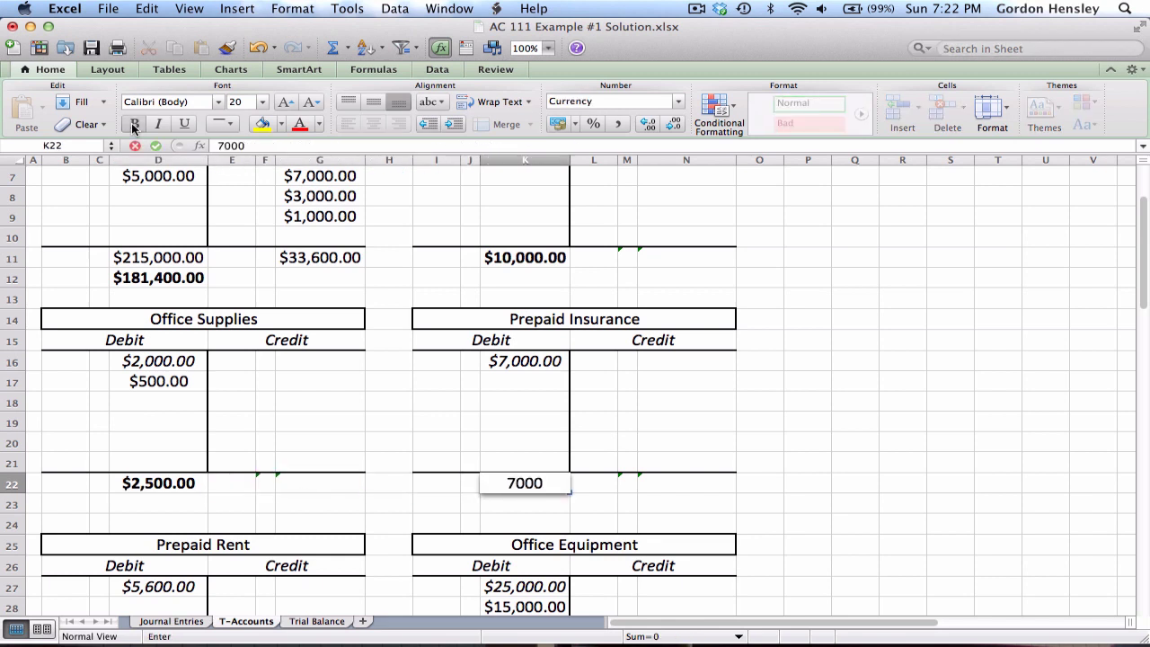
key("Return")
key("Up")
left_click(133, 127)
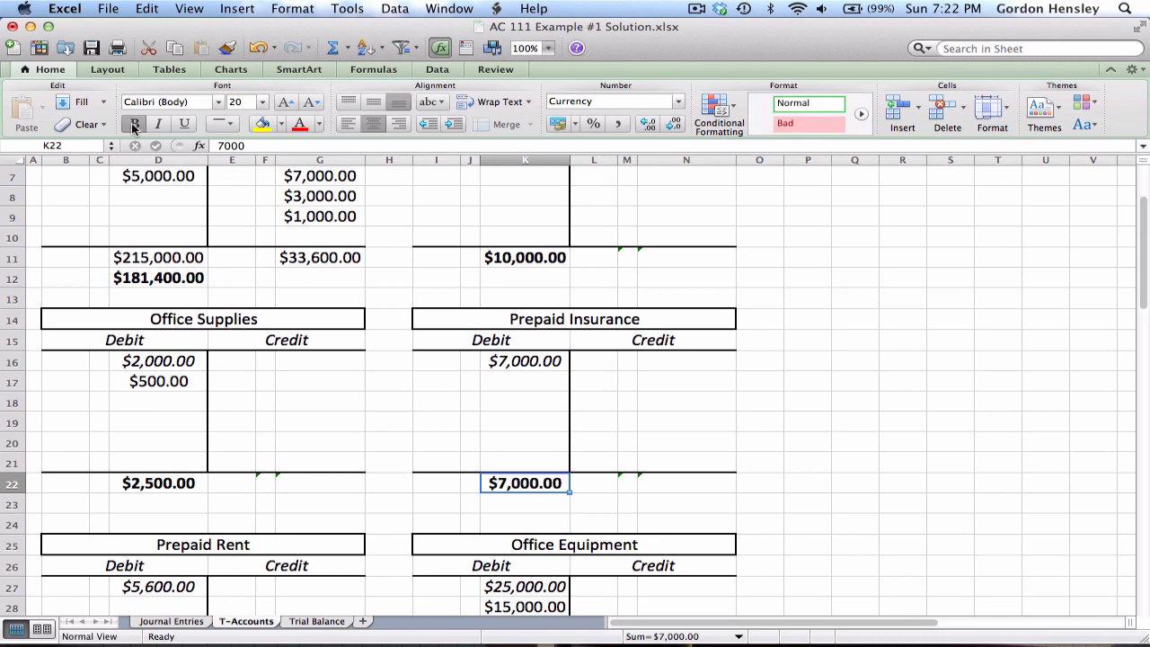
Enter 5600 as the Prepaid Rent debit balance in D33 and make it bold.
key("Down")
key("Down")
key("Down")
key("Down")
key("Down")
key("Down")
key("Down")
key("Down")
key("Down")
key("Down")
key("Down")
key("Down")
key("Left")
key("Left")
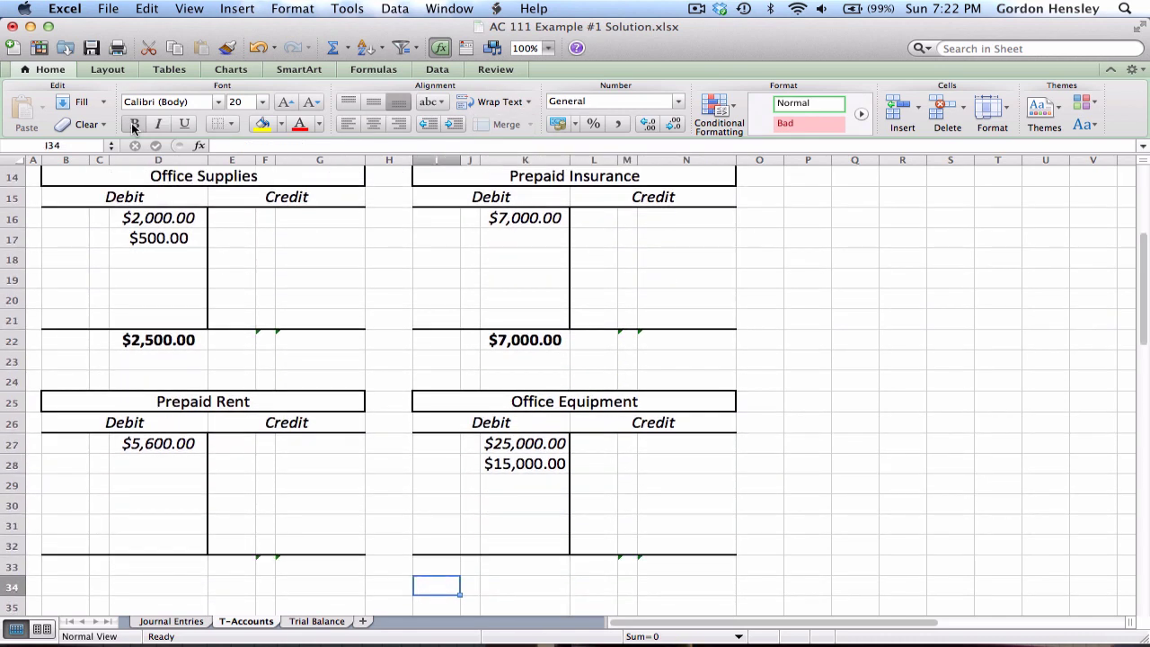
key("Left")
key("Left")
key("Left")
key("Left")
key("Up")
key("Left")
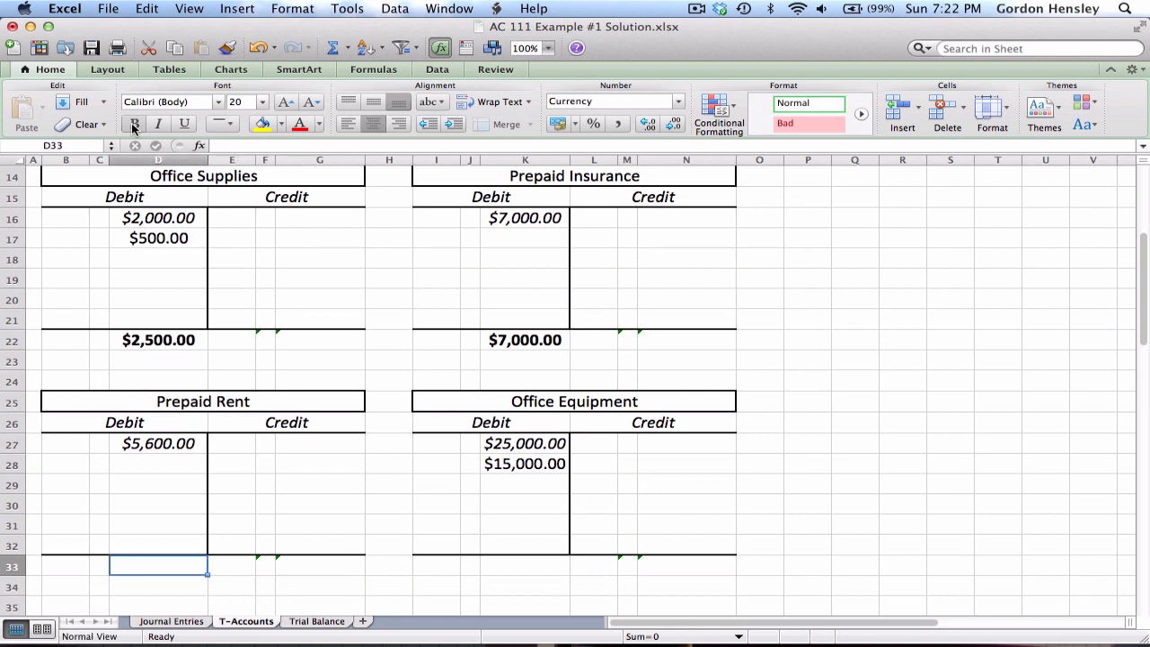
type("5600")
key("Return")
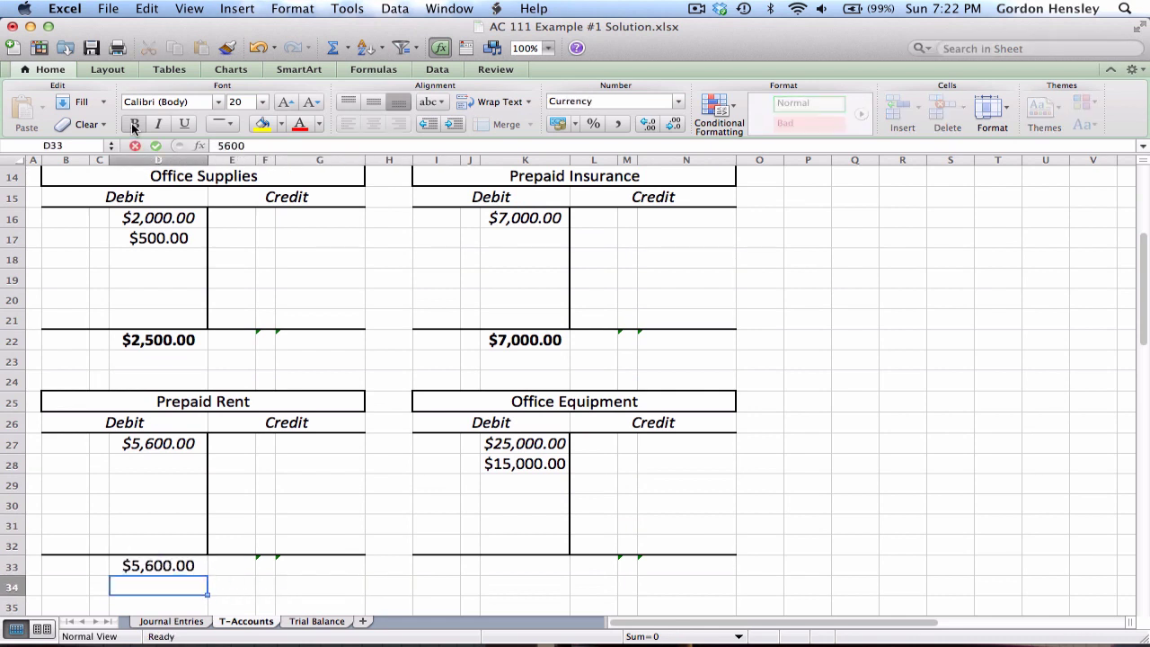
key("Up")
left_click(134, 124)
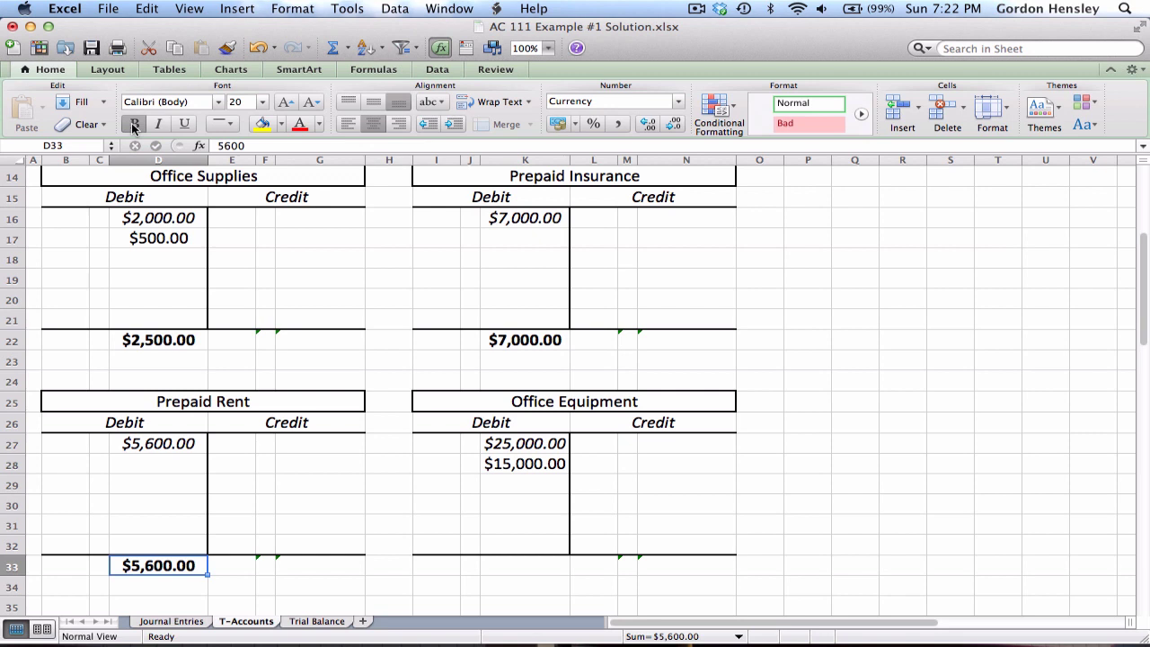
Enter 40000 as the Office Equipment debit balance in K33 and make it bold.
key("Right")
key("Right")
key("Right")
key("Right")
key("Right")
key("Right")
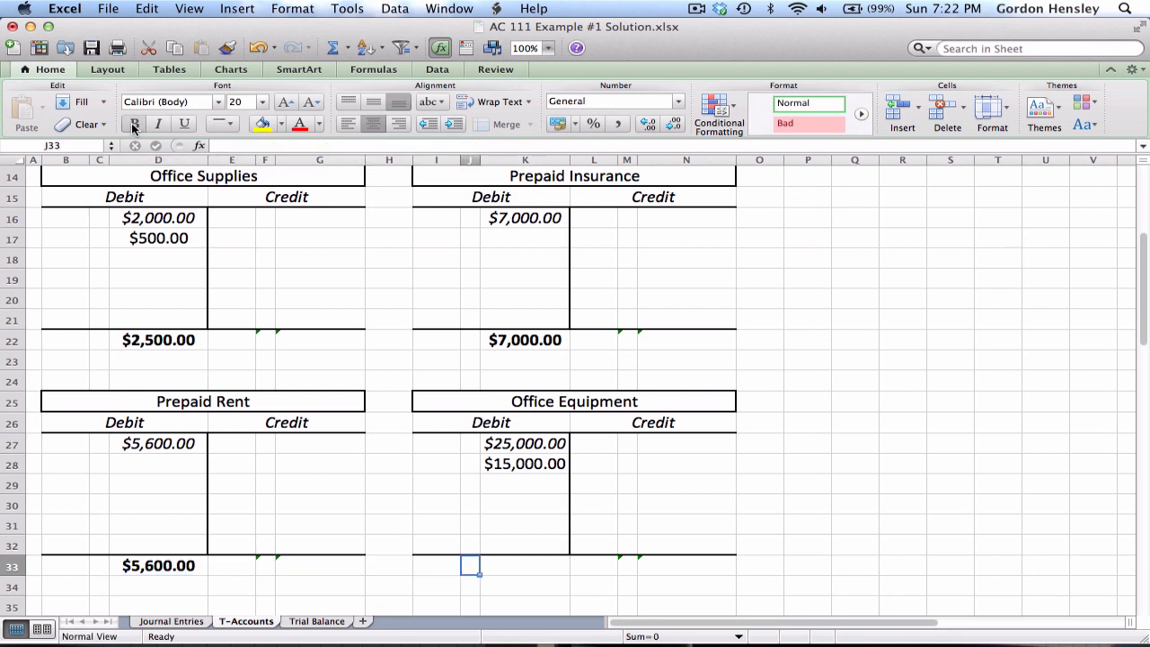
key("Right")
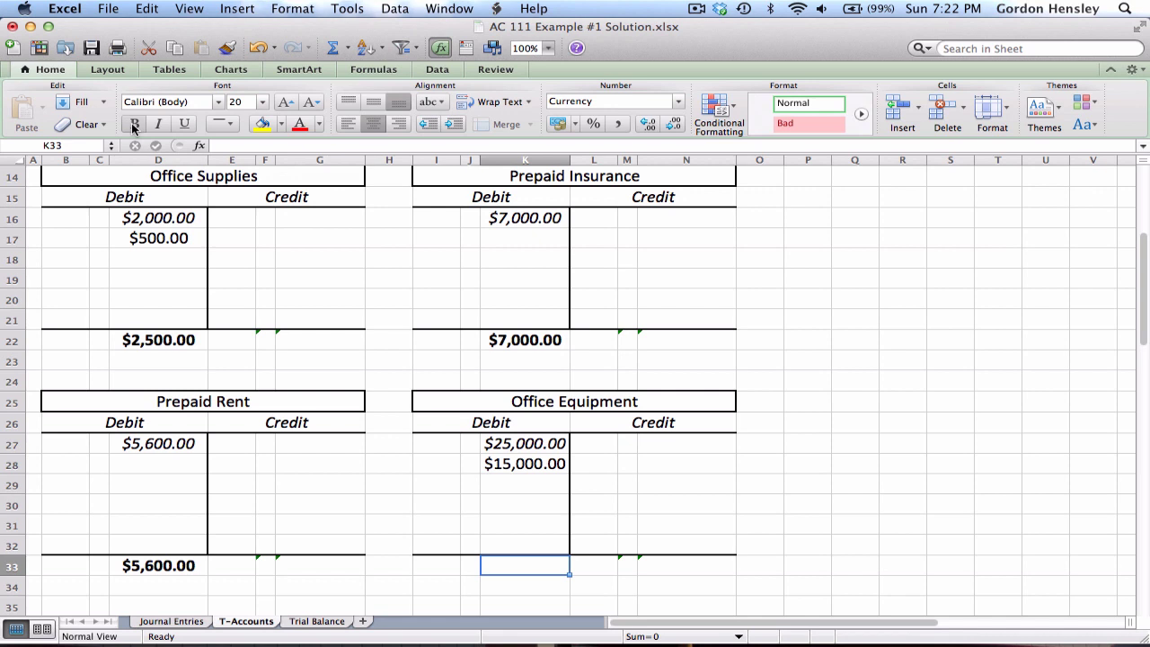
type("40000")
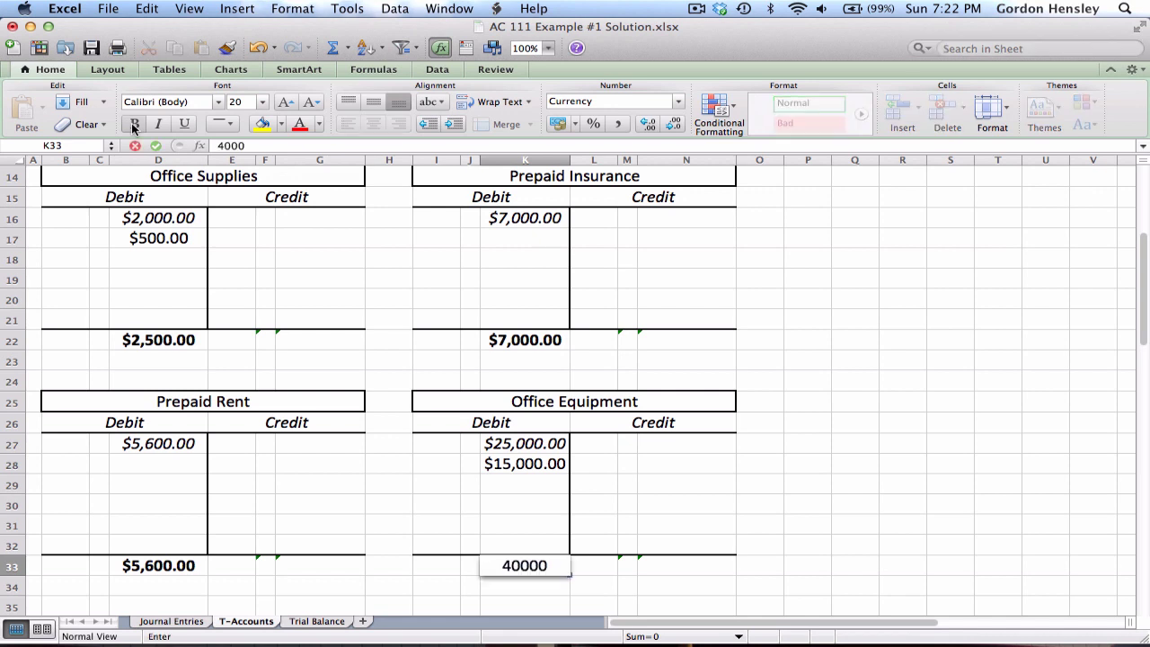
key("Return")
key("Up")
left_click(134, 126)
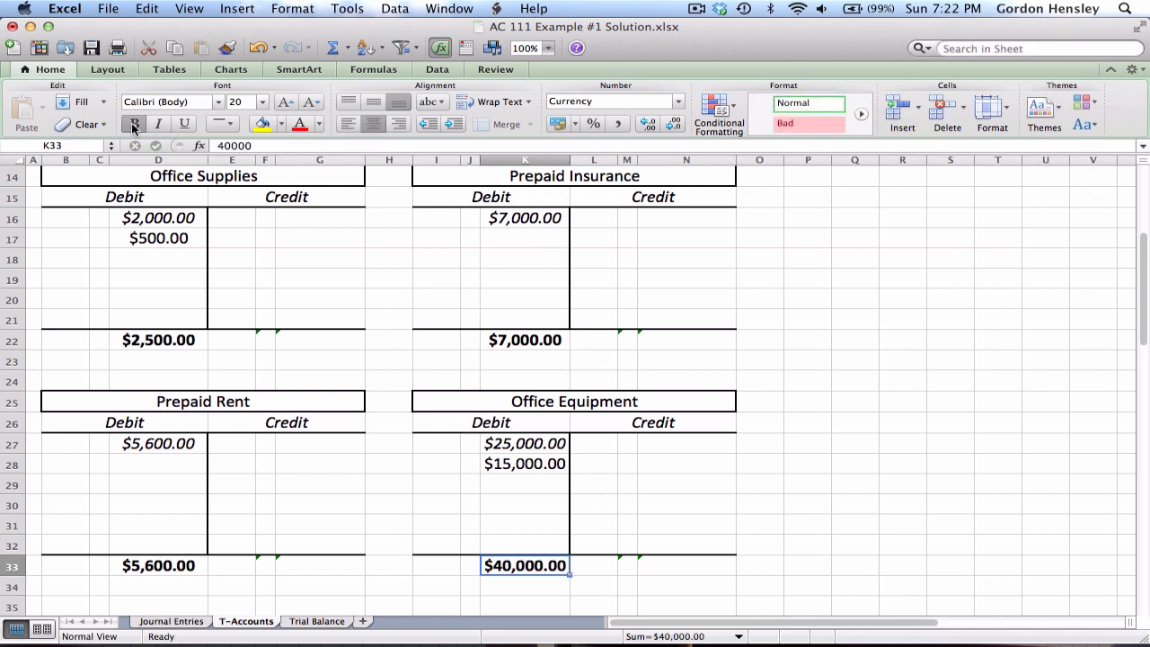
Examine the Accounts Payable debit and credit entries in D38, G38 and G39.
key("Down")
key("Down")
key("Down")
key("Down")
key("Down")
key("Down")
key("Down")
key("Down")
key("Down")
key("Down")
key("Down")
key("Down")
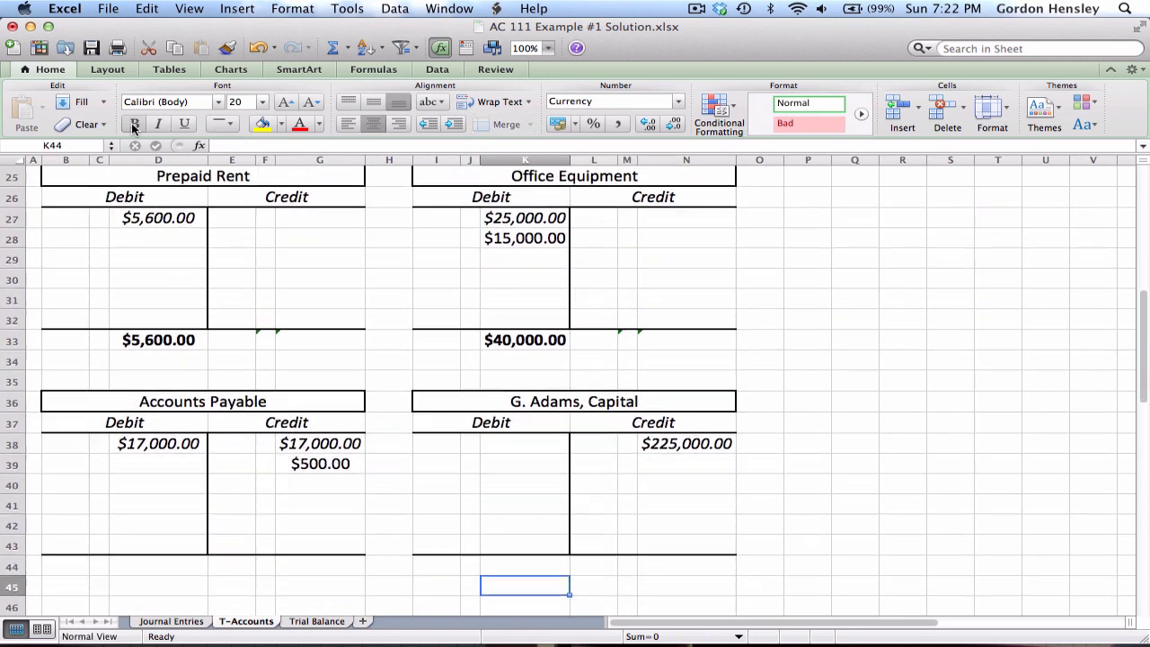
key("Left")
key("Left")
key("Left")
key("Left")
key("Left")
key("Up")
key("Right")
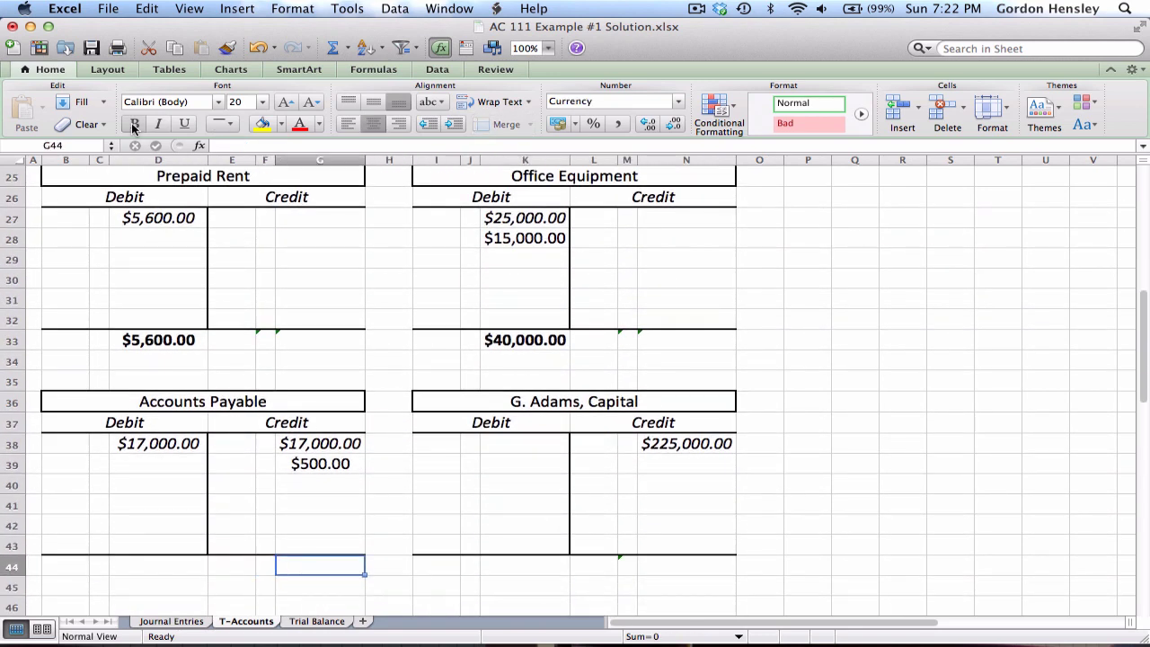
key("Left")
key("Up")
key("Up")
key("Up")
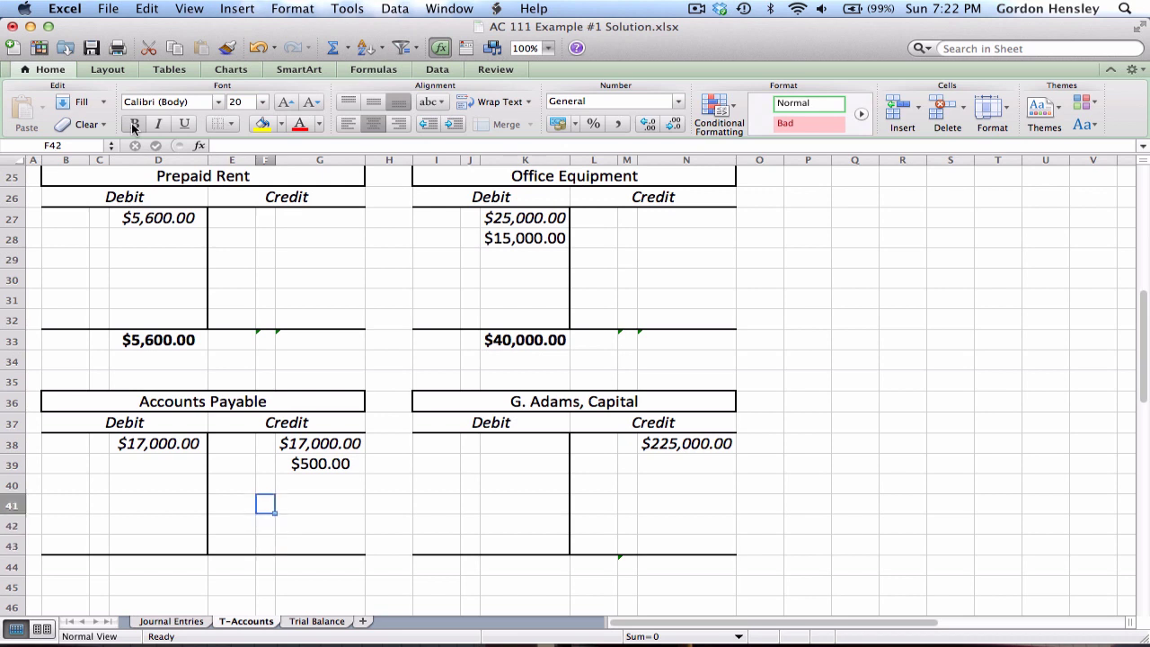
key("Up")
key("Left")
key("Left")
key("Up")
key("Up")
key("Right")
key("Right")
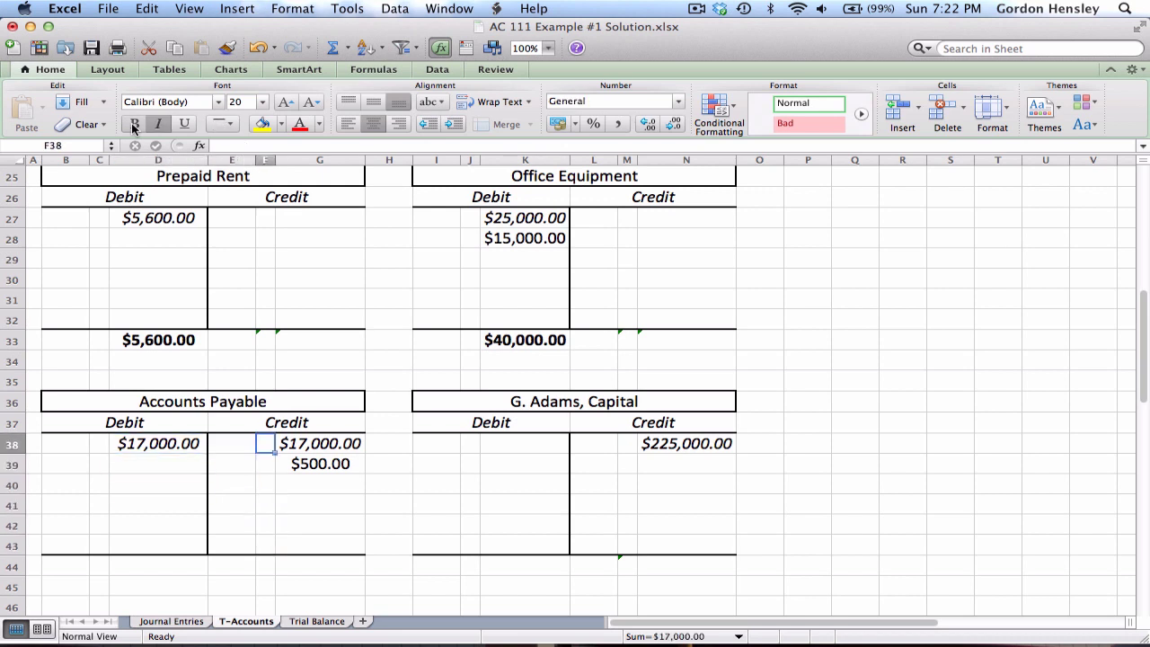
key("Right")
Enter 500 as the Accounts Payable credit balance in G44 and make it bold.
key("Down")
key("Down")
key("Down")
key("Down")
key("Down")
key("Down")
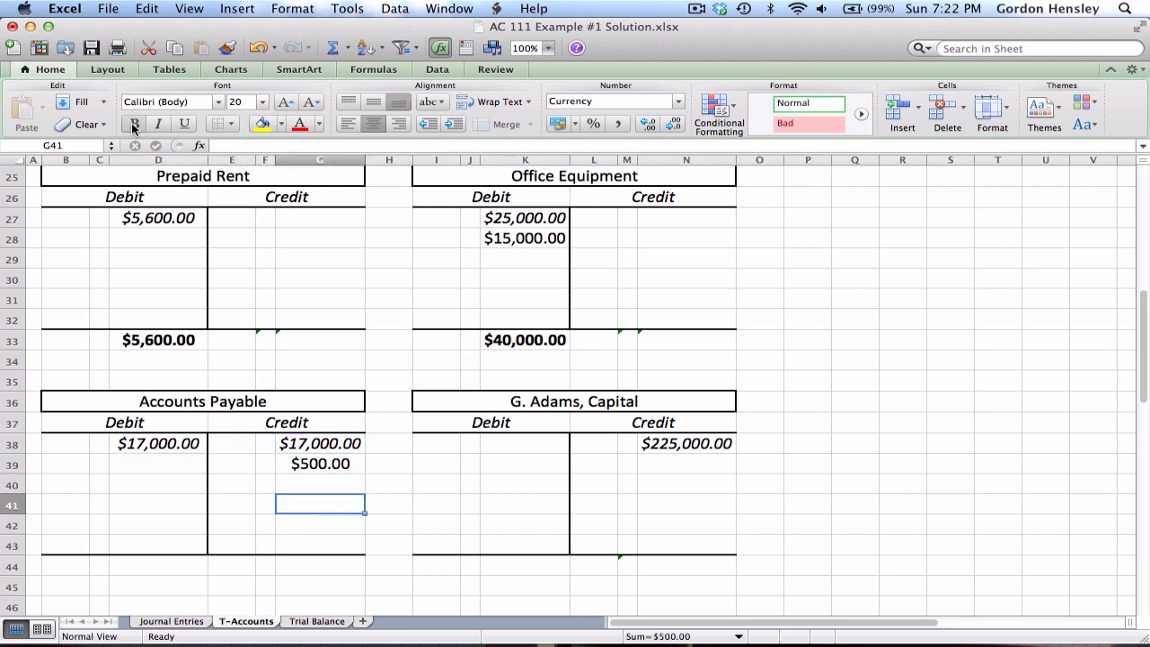
type("500")
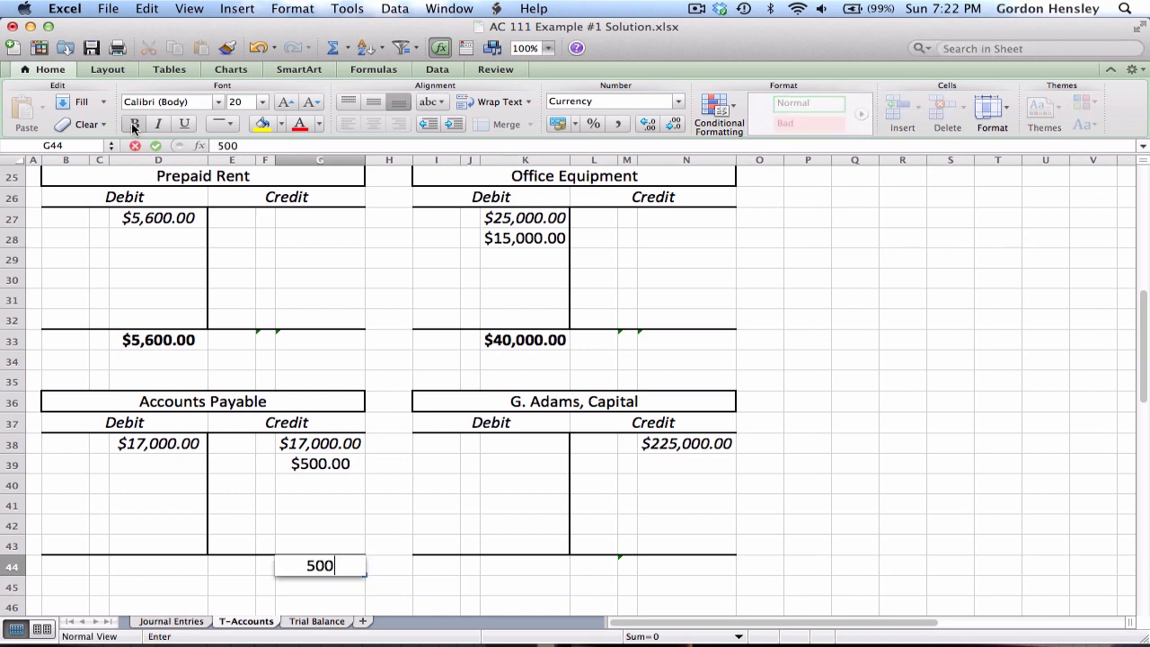
key("Return")
left_click(133, 128)
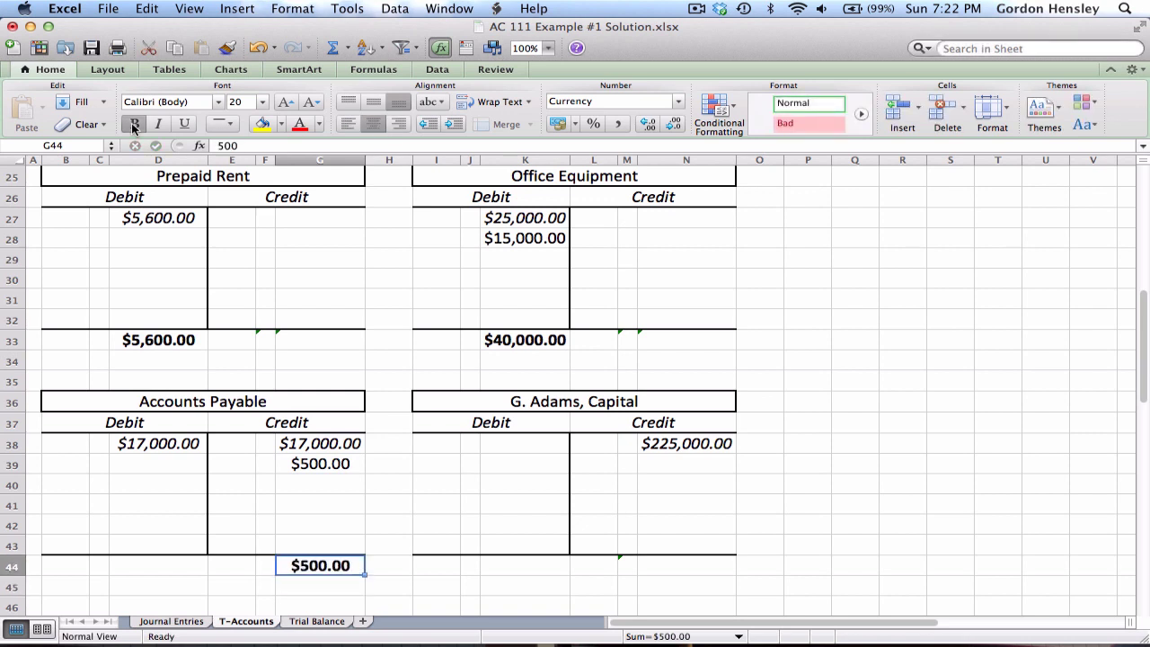
Enter 225000 as the owner's Capital credit balance in N44 and make it bold.
key("Right")
key("Right")
key("Right")
key("Right")
key("Right")
key("Right")
key("Right")
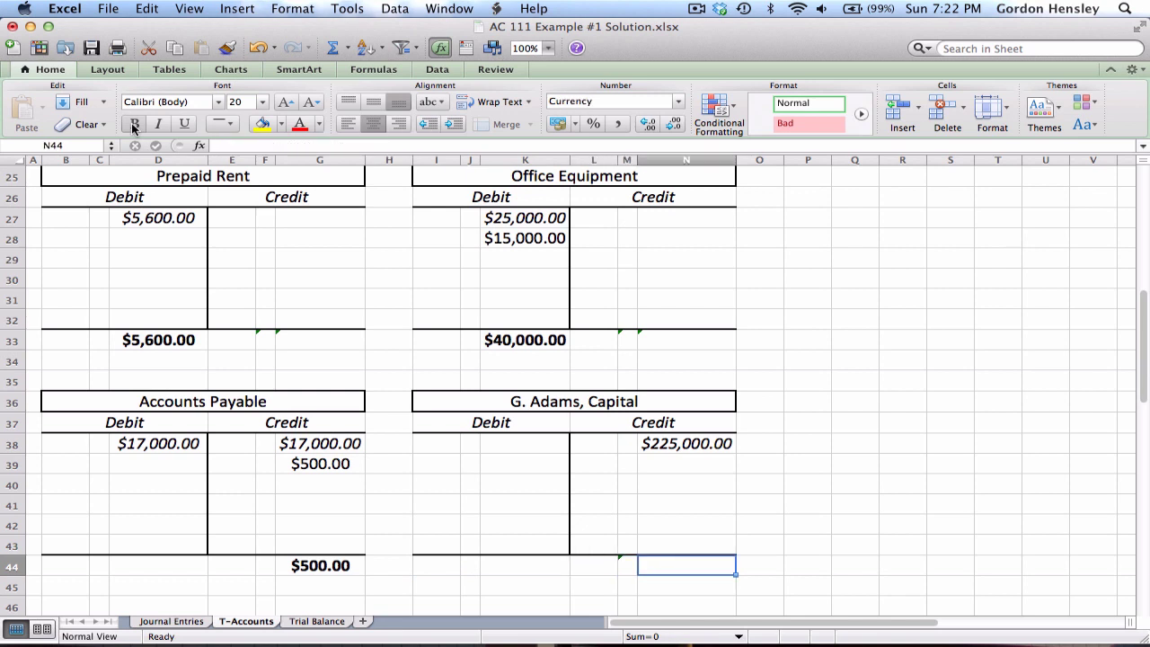
type("225000")
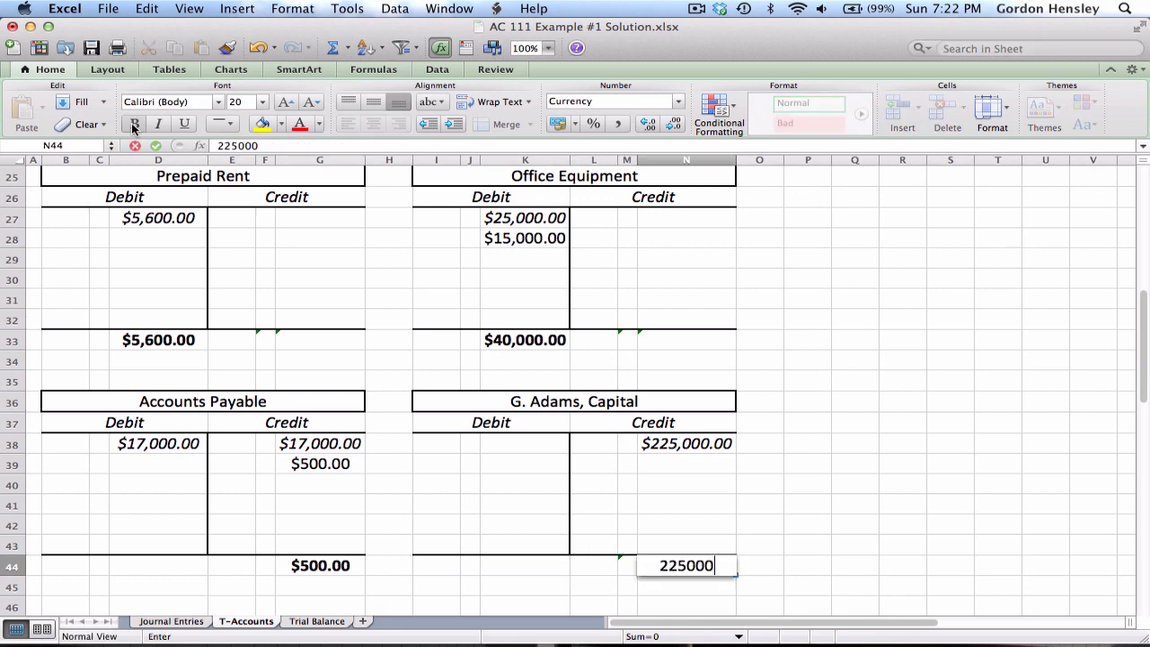
key("Return")
key("Up")
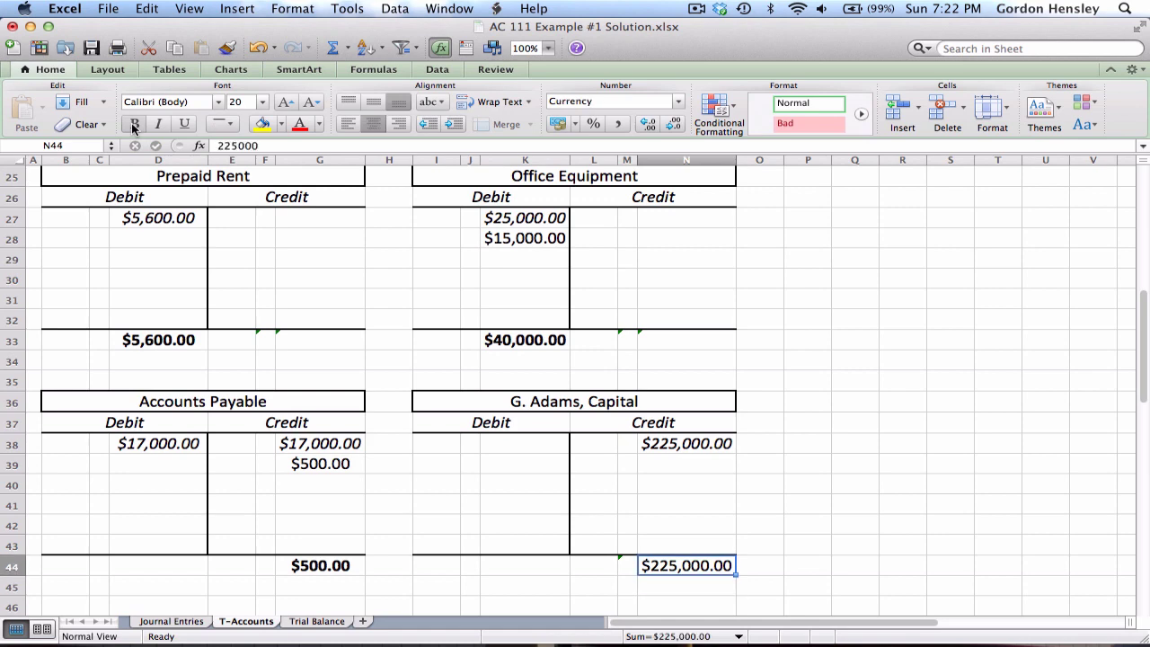
left_click(133, 126)
Enter 3000 as the owner's Withdrawals debit balance in D55 and make it bold.
key("Down")
key("Down")
key("Down")
key("Down")
key("Down")
key("Down")
key("Down")
key("Down")
key("Down")
key("Down")
key("Down")
key("Down")
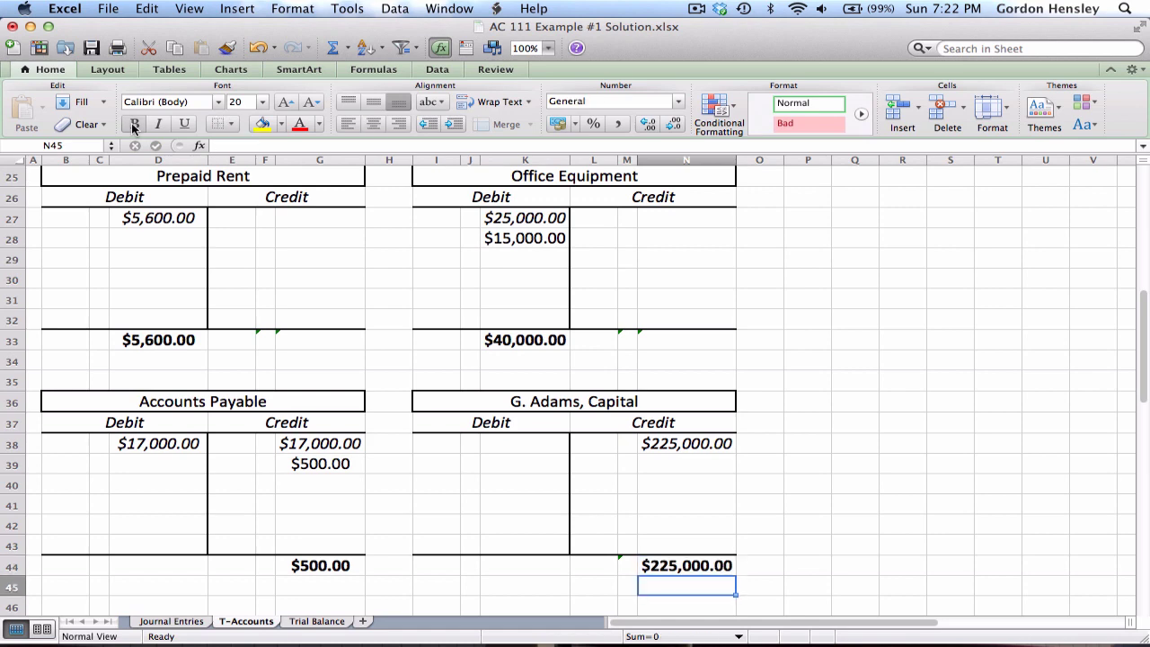
key("Down")
key("Down")
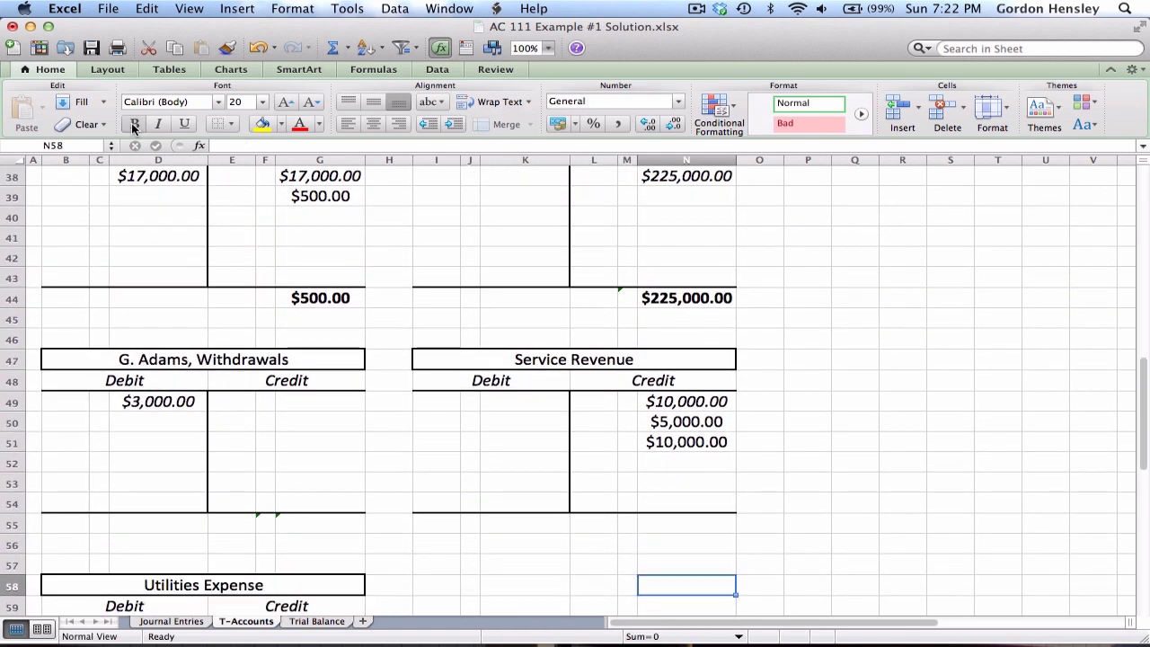
key("Up")
key("Up")
key("Up")
key("Left")
key("Left")
key("Left")
key("Left")
key("Left")
key("Left")
key("Left")
key("Left")
key("Left")
key("Left")
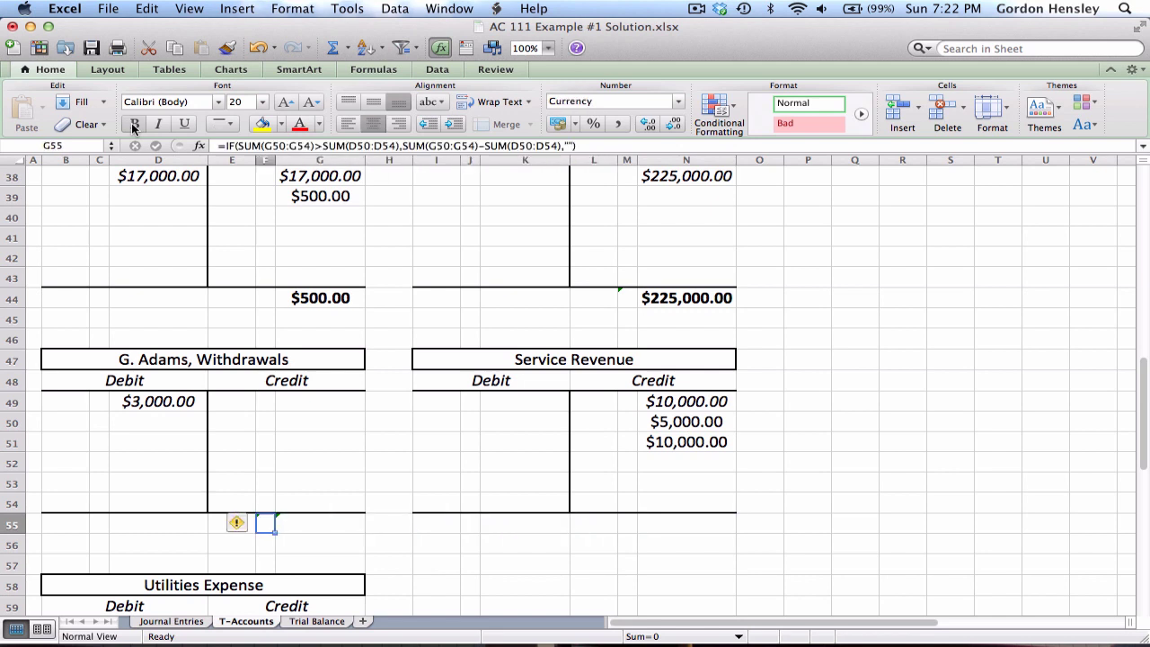
type("3000")
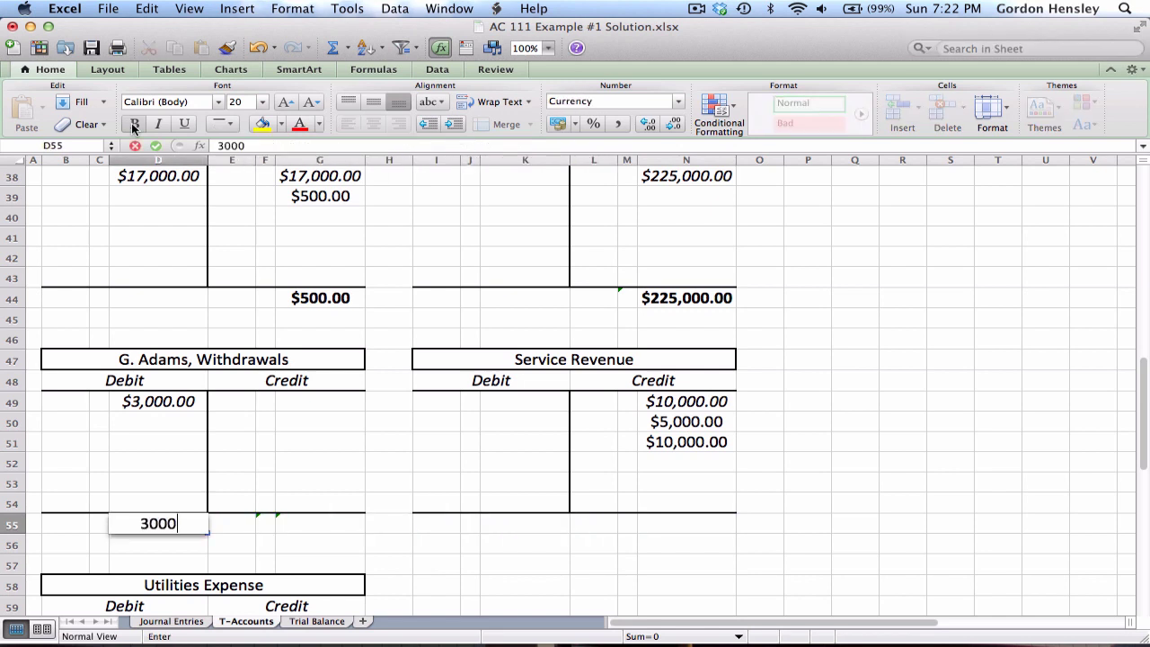
key("Return")
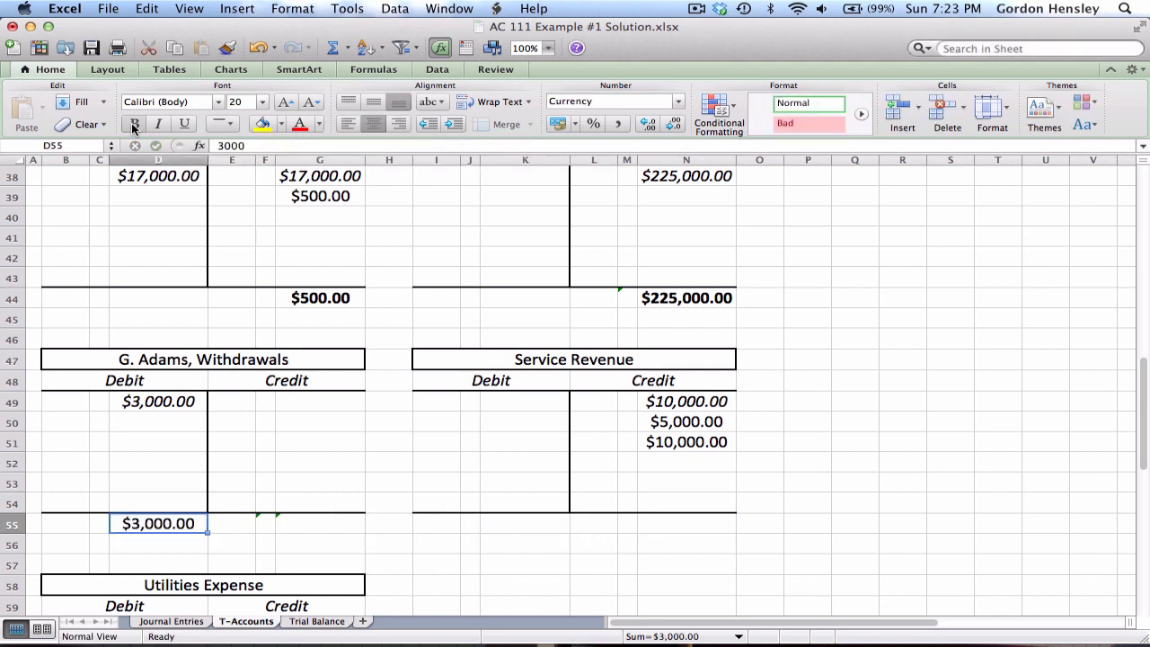
left_click(133, 124)
Enter 25000 as the Service Revenue credit balance in N55 and make it bold.
key("Right")
key("Right")
key("Right")
key("Right")
key("Right")
key("Right")
key("Right")
key("Right")
key("Right")
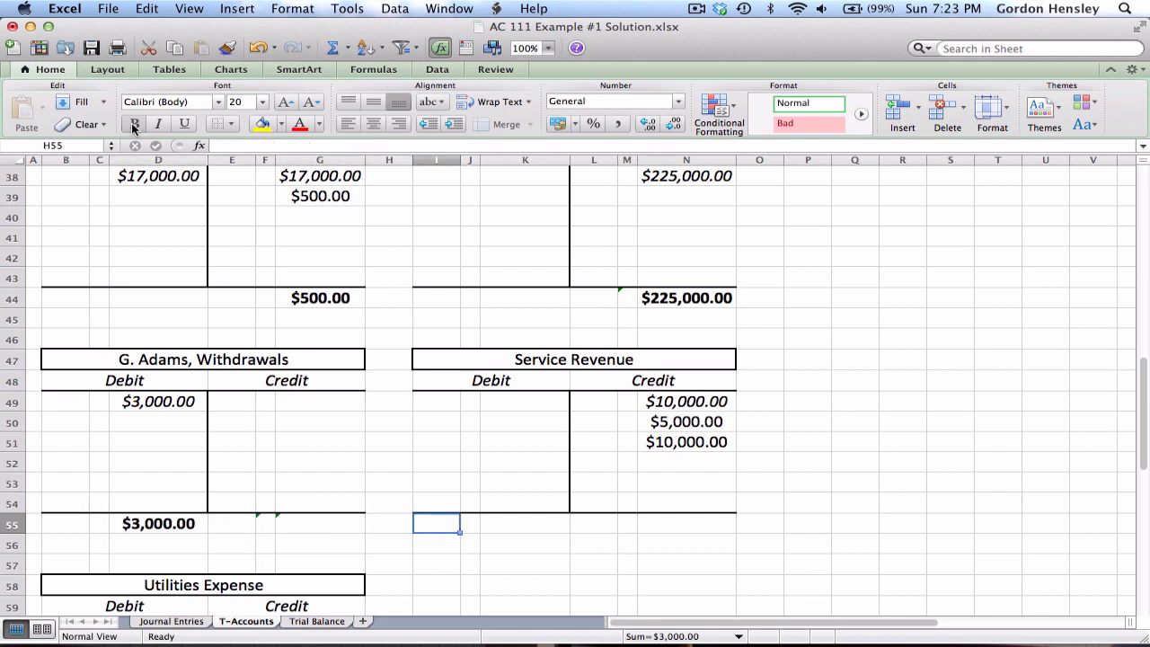
key("Right")
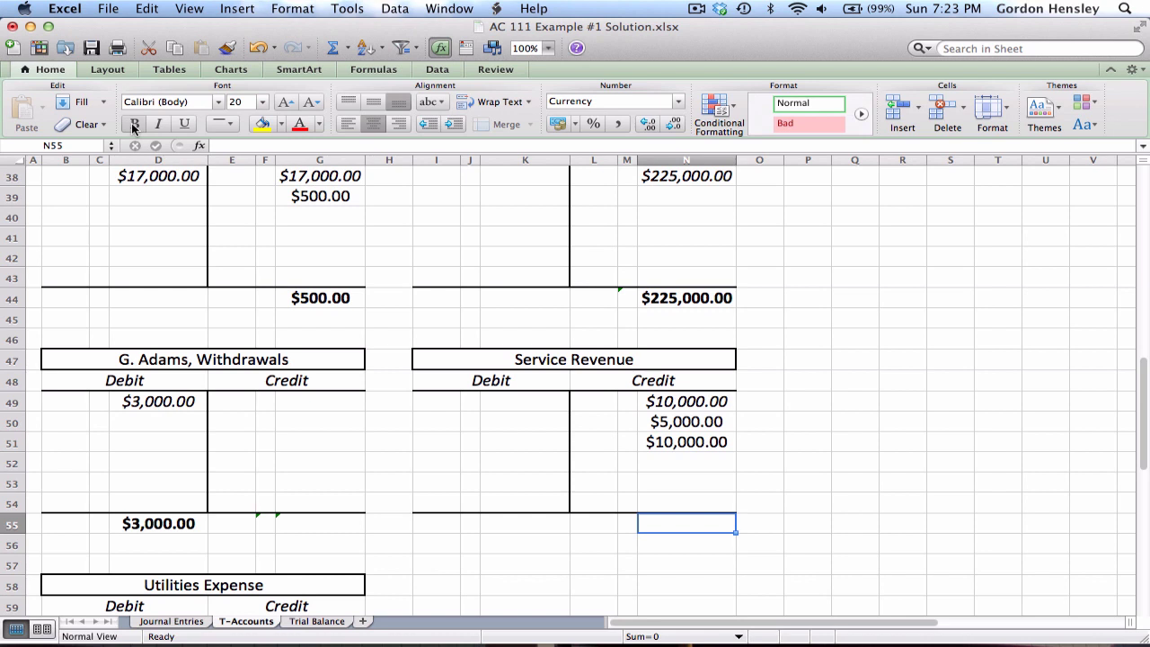
type("25000")
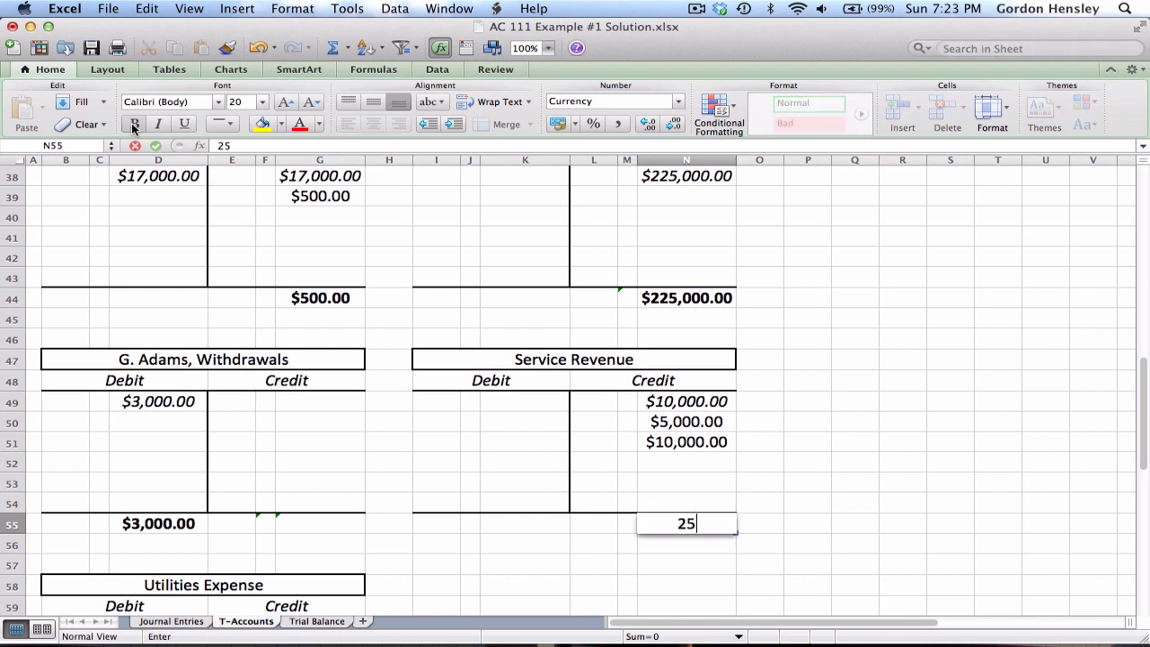
key("Return")
key("Up")
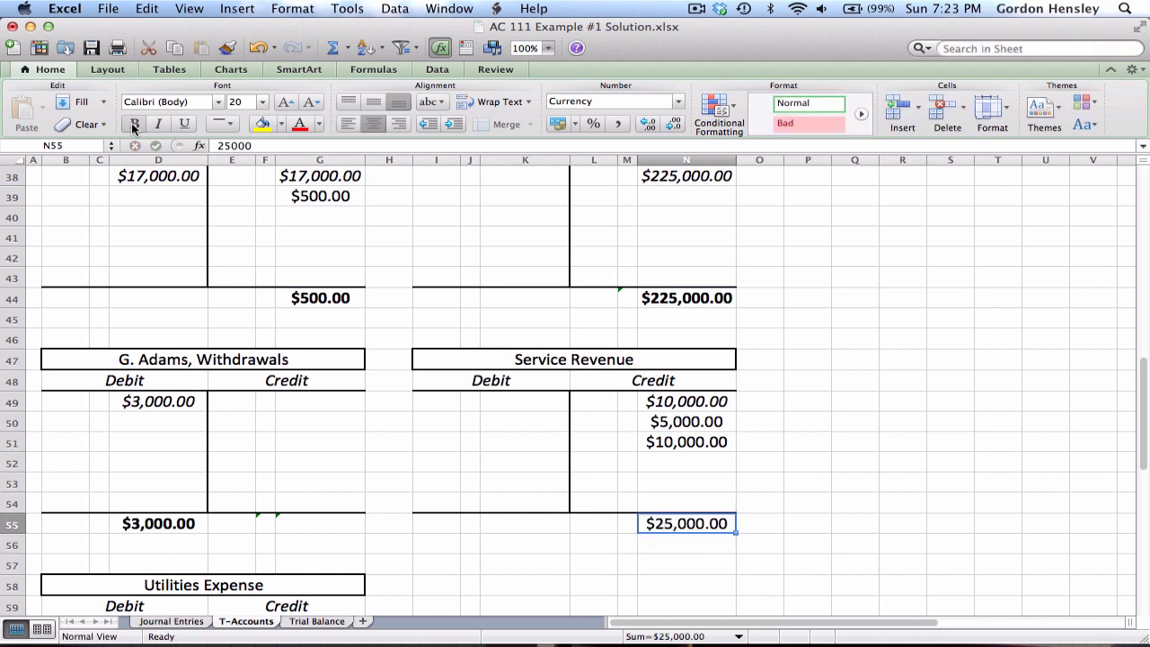
left_click(133, 125)
Enter 1000 as the Utilities Expense debit balance in D66 and make it bold.
key("Down")
key("Down")
key("Down")
key("Down")
key("Down")
key("Down")
key("Down")
key("Down")
key("Down")
key("Down")
key("Down")
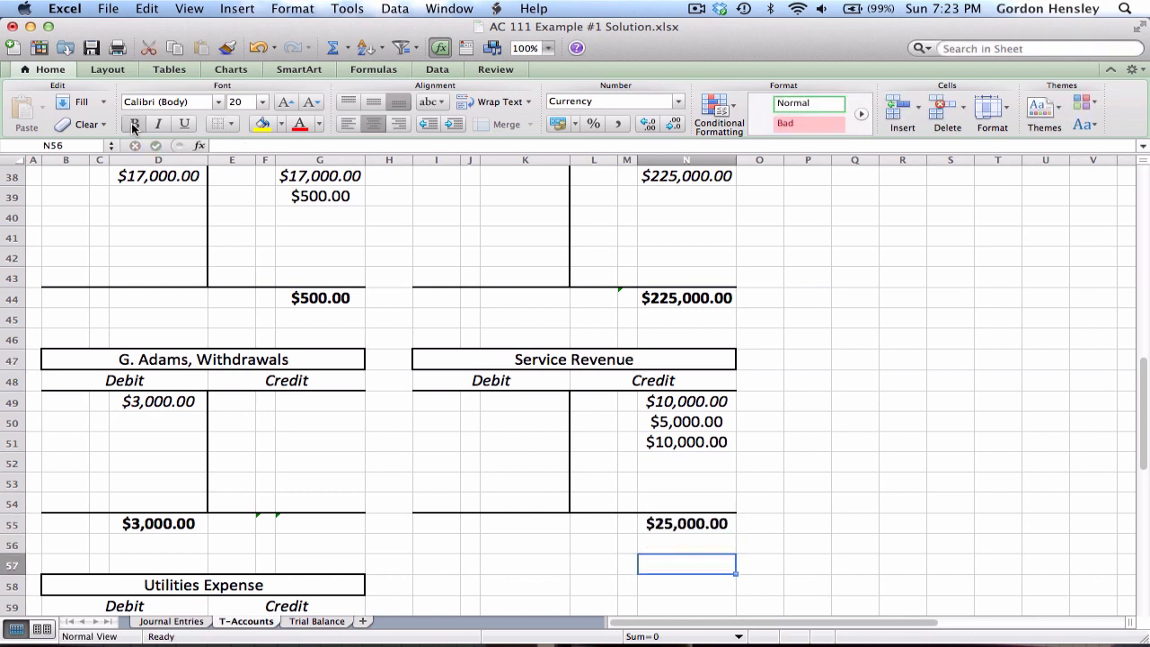
key("Left")
key("Left")
key("Left")
key("Left")
key("Left")
key("Left")
key("Left")
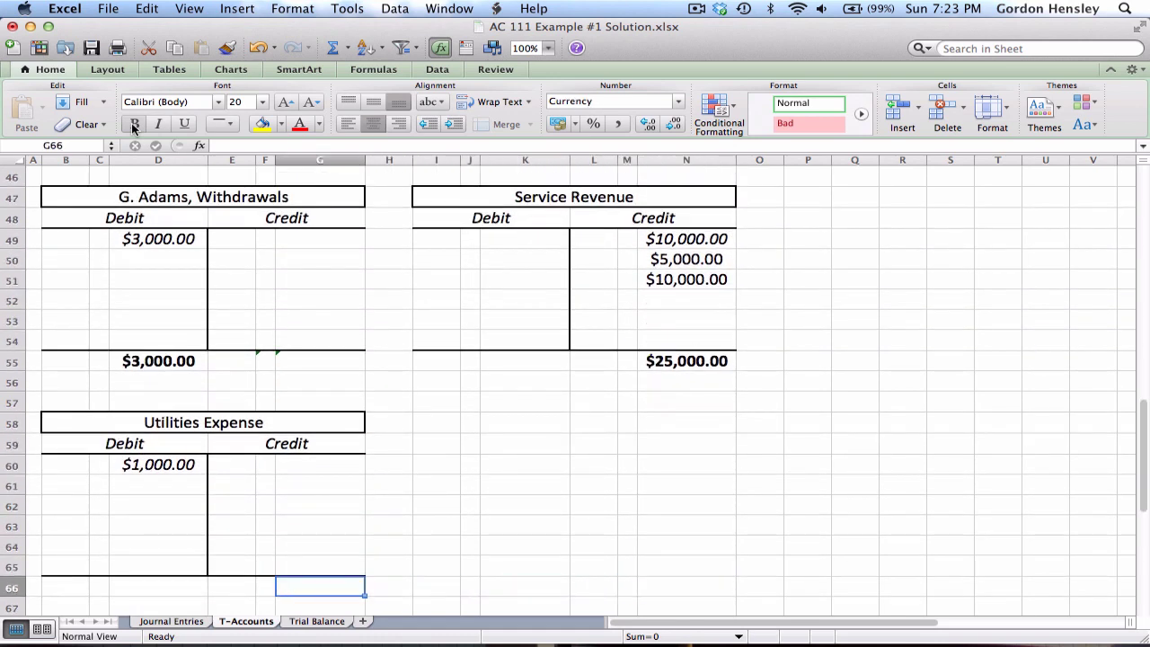
key("Left")
key("Left")
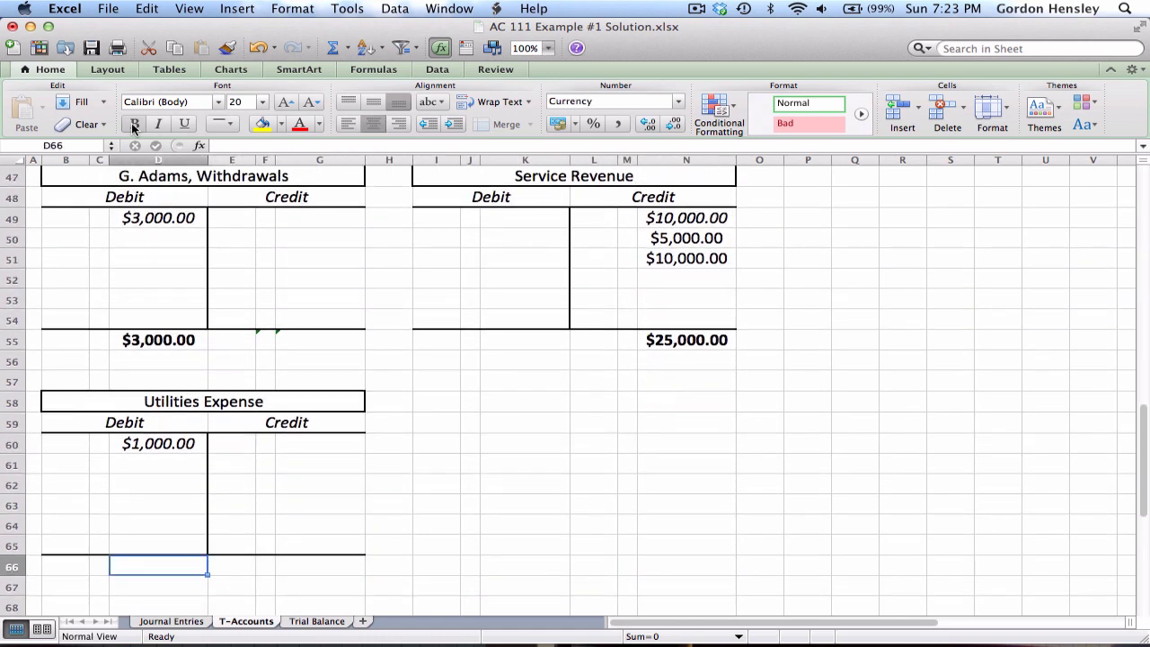
type("1000")
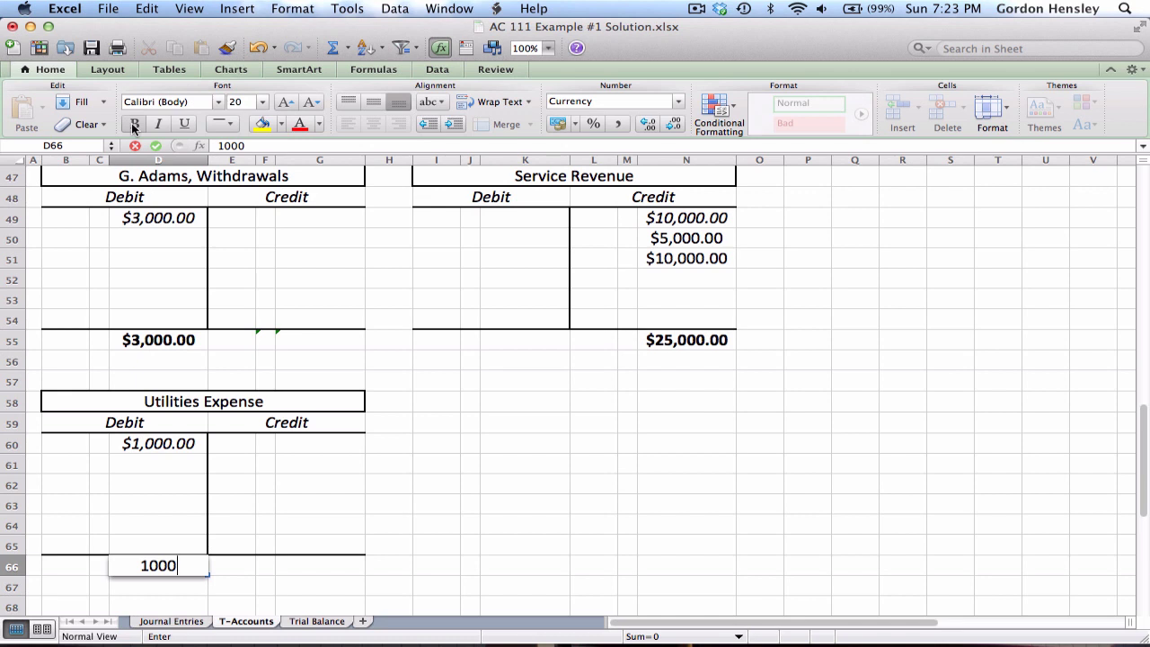
key("Return")
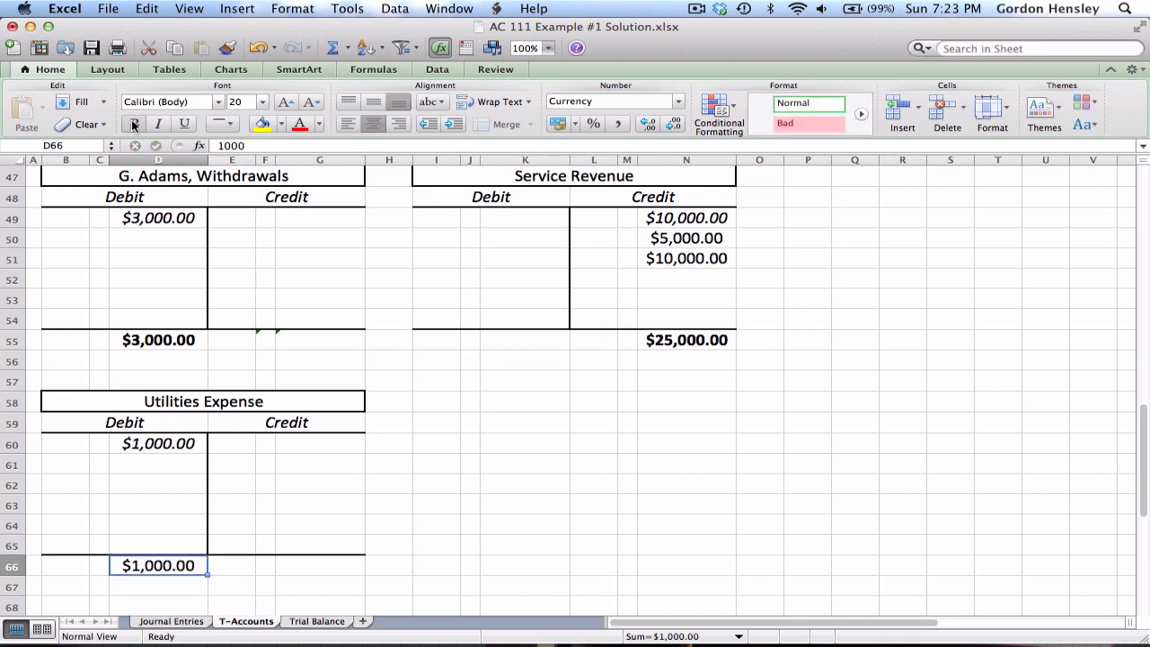
left_click(133, 126)
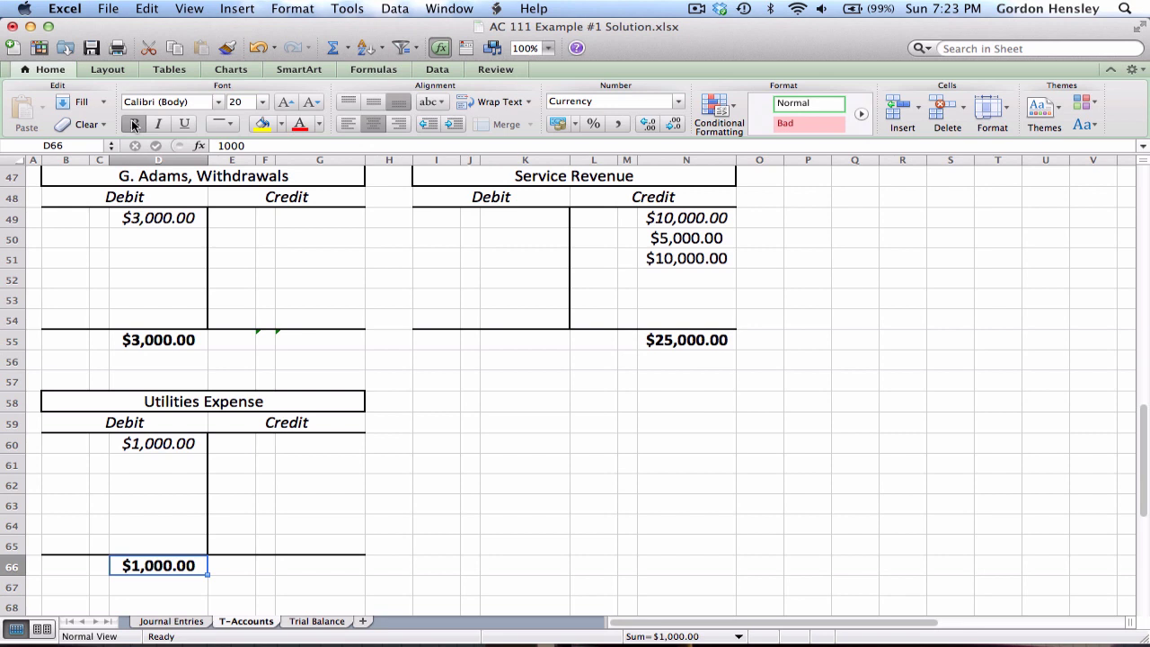
Review the ending balances of the T-accounts from Utilities Expense back up to Cash.
key("Up")
key("Up")
key("Up")
key("Up")
key("Up")
key("Up")
key("Up")
key("Up")
key("Up")
key("Up")
key("Up")
key("Up")
key("Up")
key("Up")
key("Up")
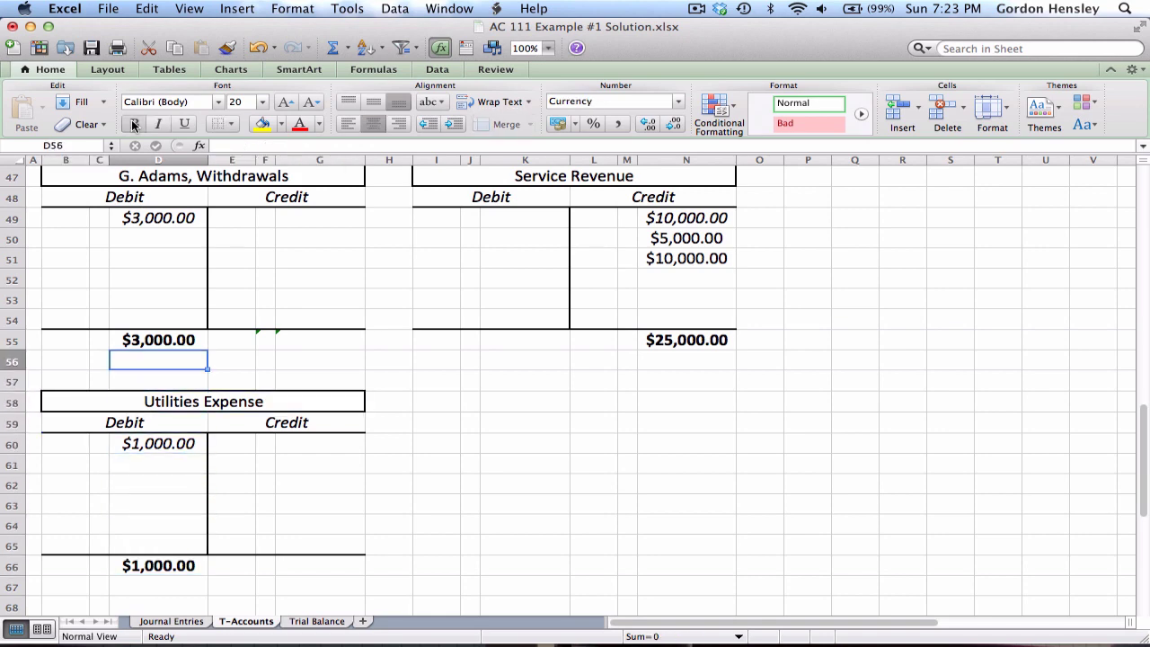
key("Up")
key("Up")
key("Up")
key("Up")
key("Up")
key("Up")
key("Up")
key("Up")
key("Up")
key("Up")
key("Up")
key("Up")
key("Up")
key("Up")
key("Up")
key("Up")
key("Up")
key("Up")
key("Up")
key("Up")
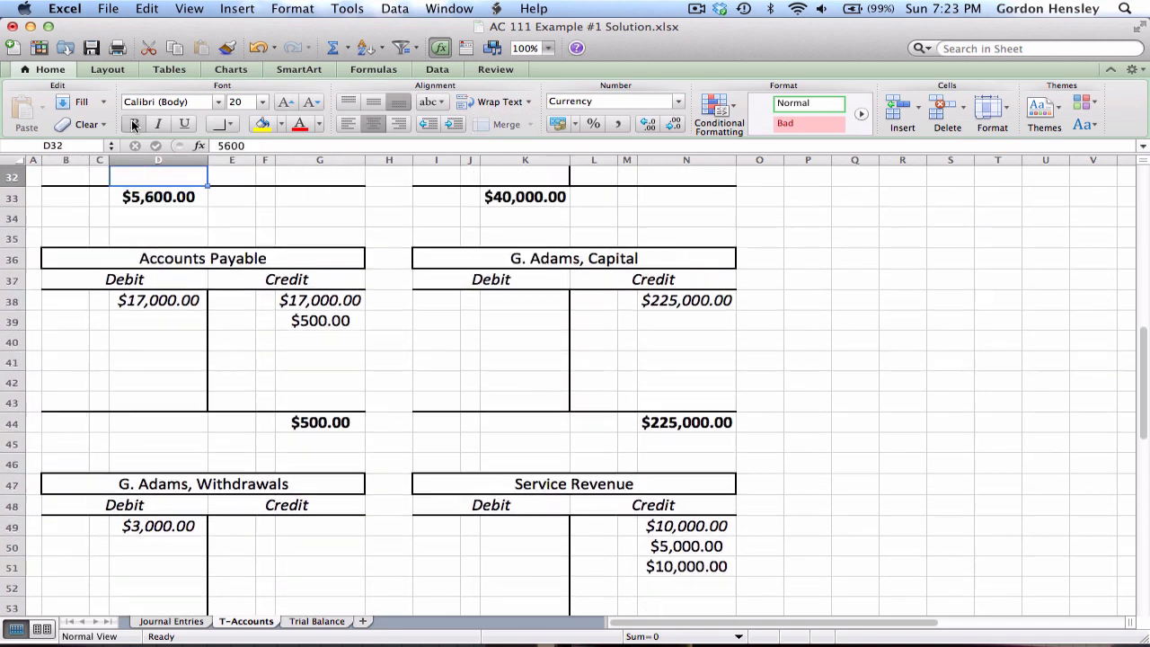
key("Up")
key("Up")
key("Up")
key("Up")
key("Up")
key("Up")
key("Up")
key("Up")
key("Up")
key("Up")
key("Up")
key("Up")
key("Up")
key("Up")
key("Up")
key("Up")
key("Up")
key("Up")
key("Up")
key("Up")
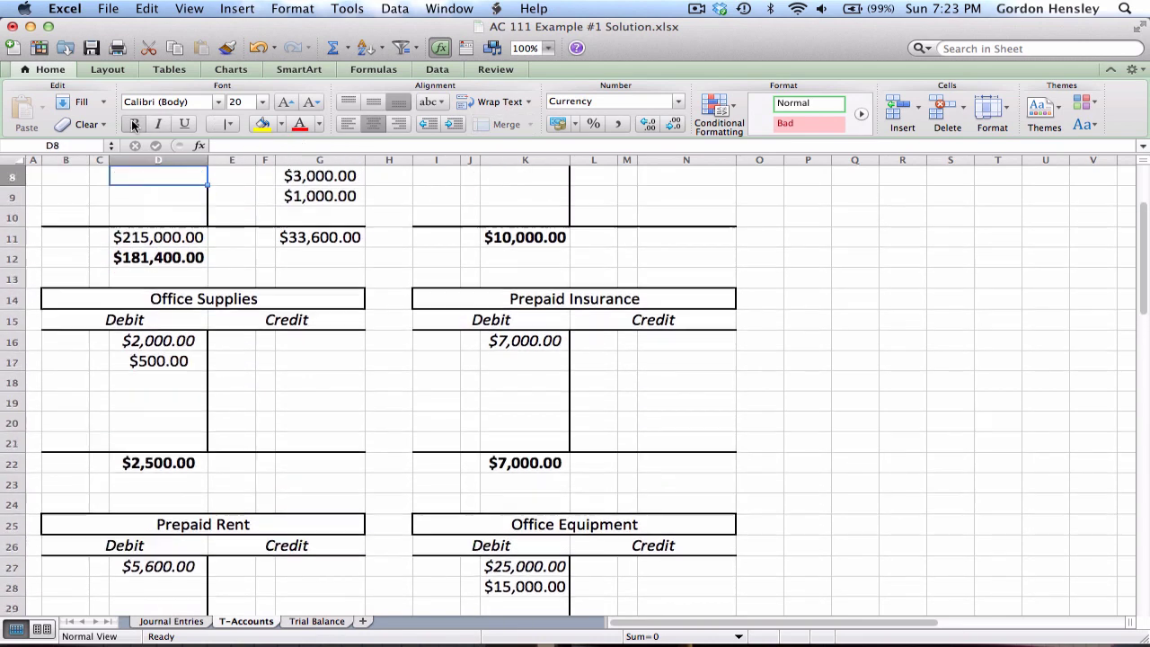
key("Up")
Examine the Cash account's debit entries, its debit and credit totals in row 11, and its ending balance in D12.
key("Down")
key("Down")
key("Down")
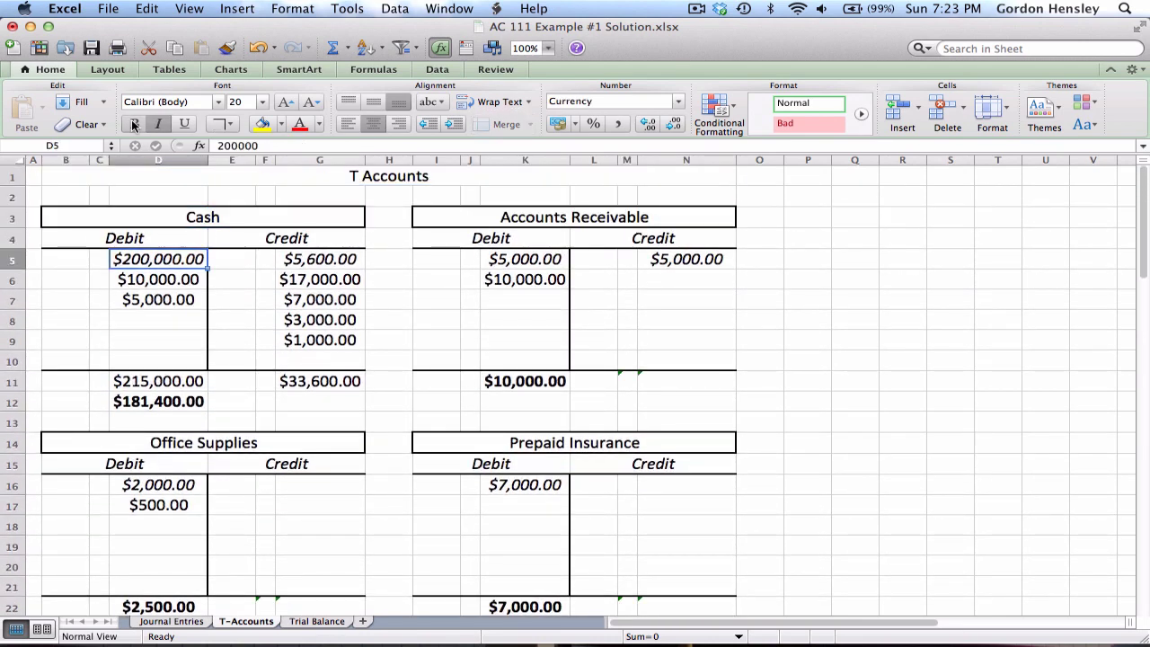
key("Down")
key("Down")
key("Down")
key("Down")
key("Down")
key("Down")
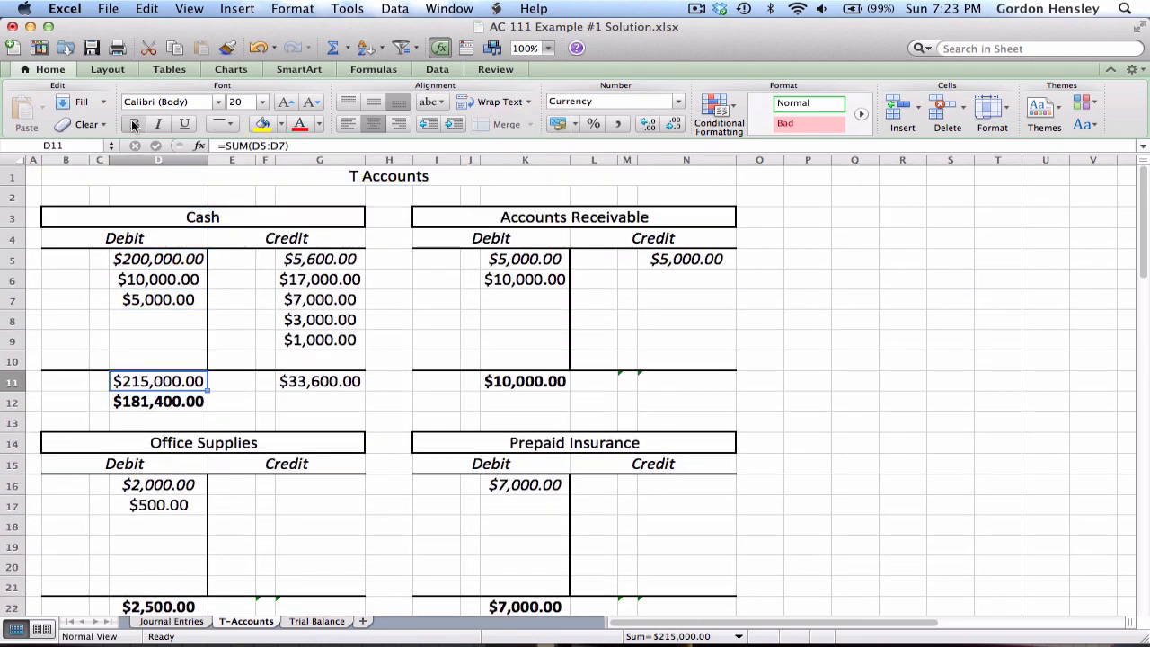
key("Right")
key("Right")
key("Right")
key("Left")
key("Left")
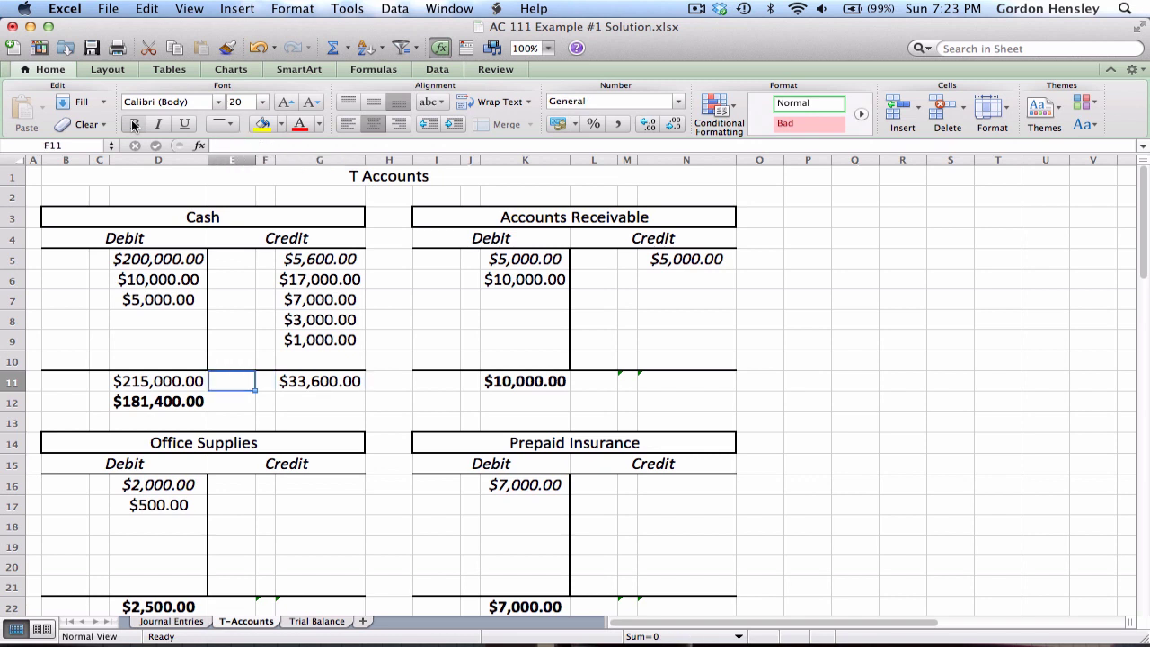
key("Left")
key("Down")
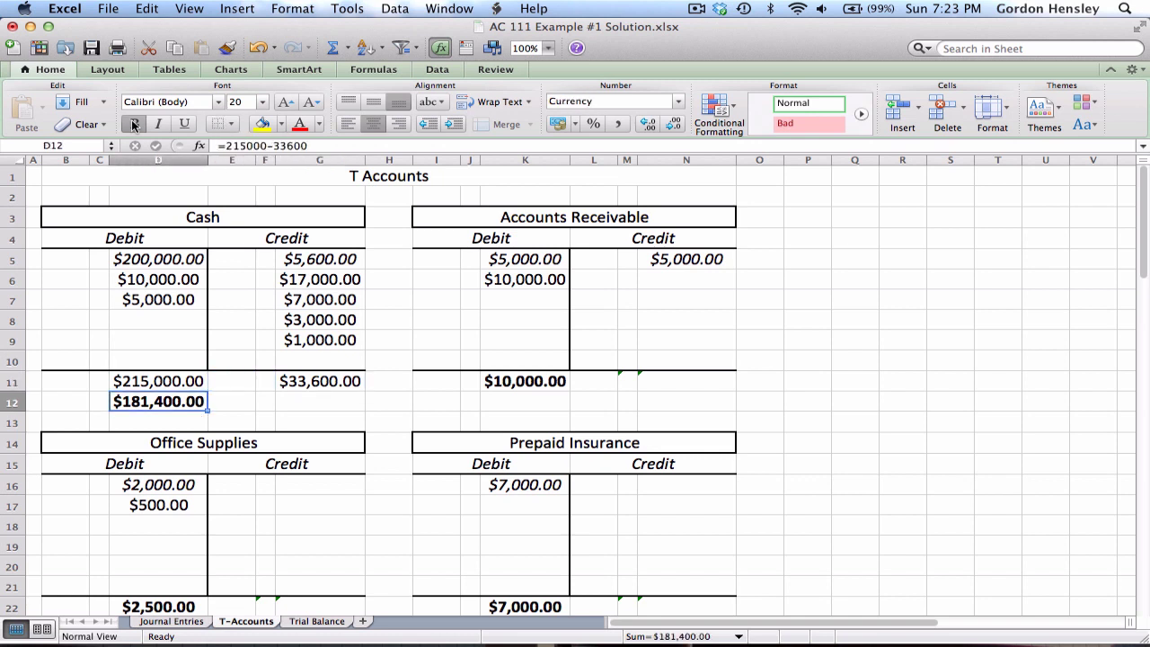
Return to cell A1 of the T-Accounts sheet and open the Trial Balance sheet.
key("Up")
key("Up")
key("Up")
key("Up")
key("Up")
key("Up")
key("Up")
key("Up")
key("Up")
key("Up")
key("Up")
key("Left")
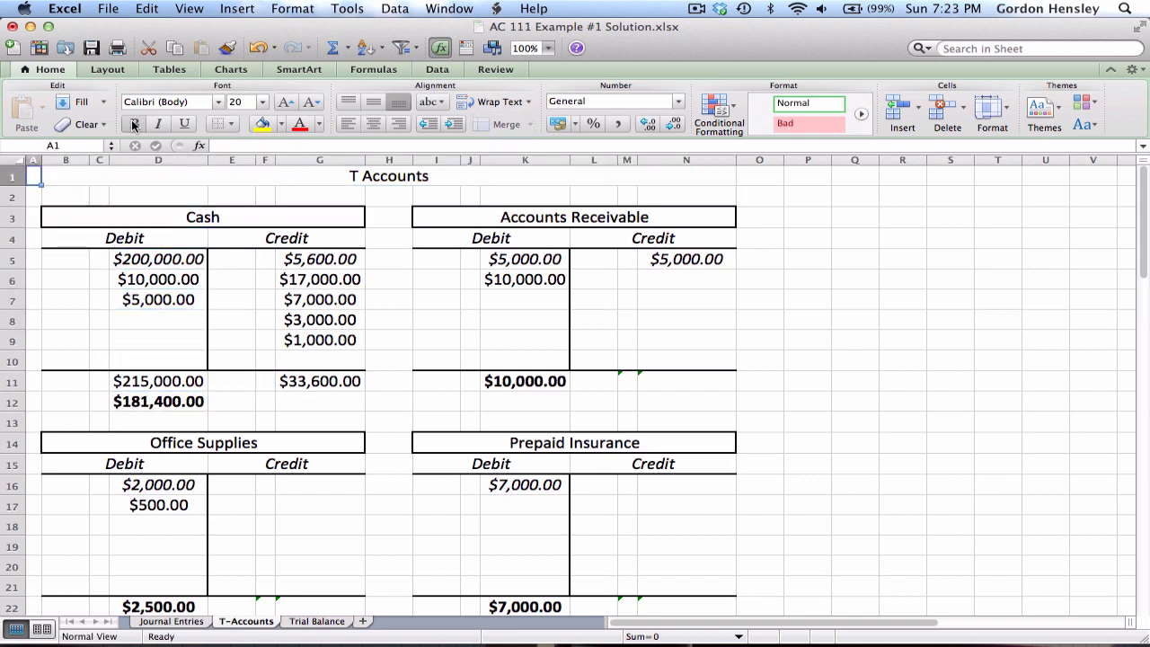
left_click(314, 621)
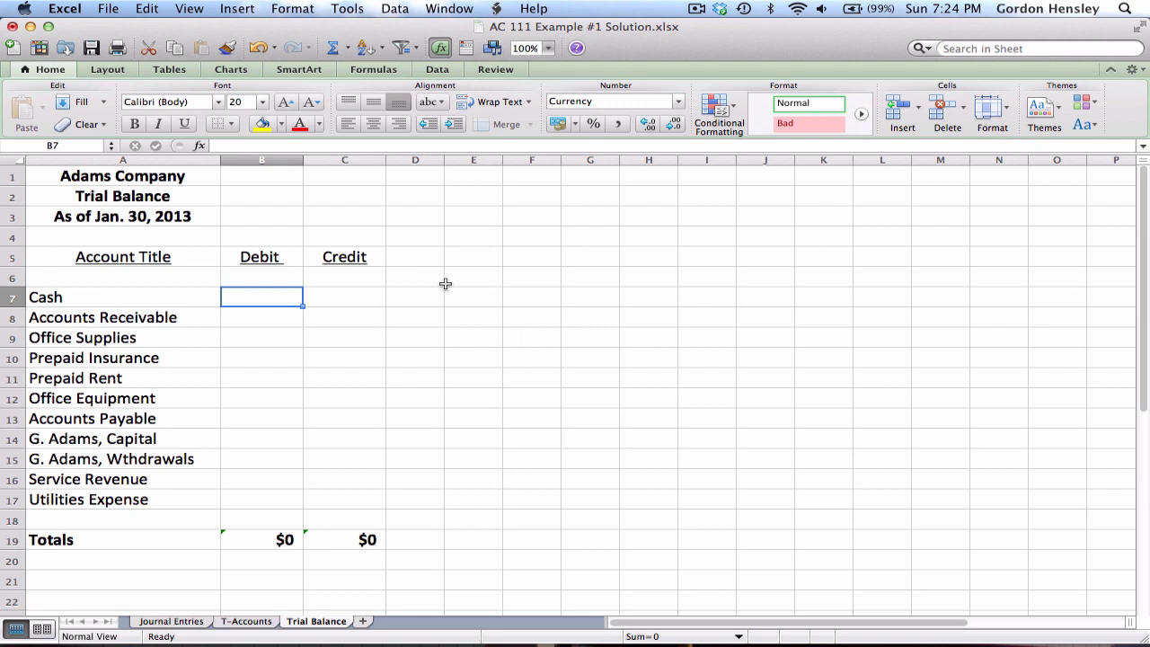
Examine the trial balance heading in A1 to A3: company name, statement title and date.
key("Up")
key("Up")
key("Up")
key("Up")
key("Up")
key("Up")
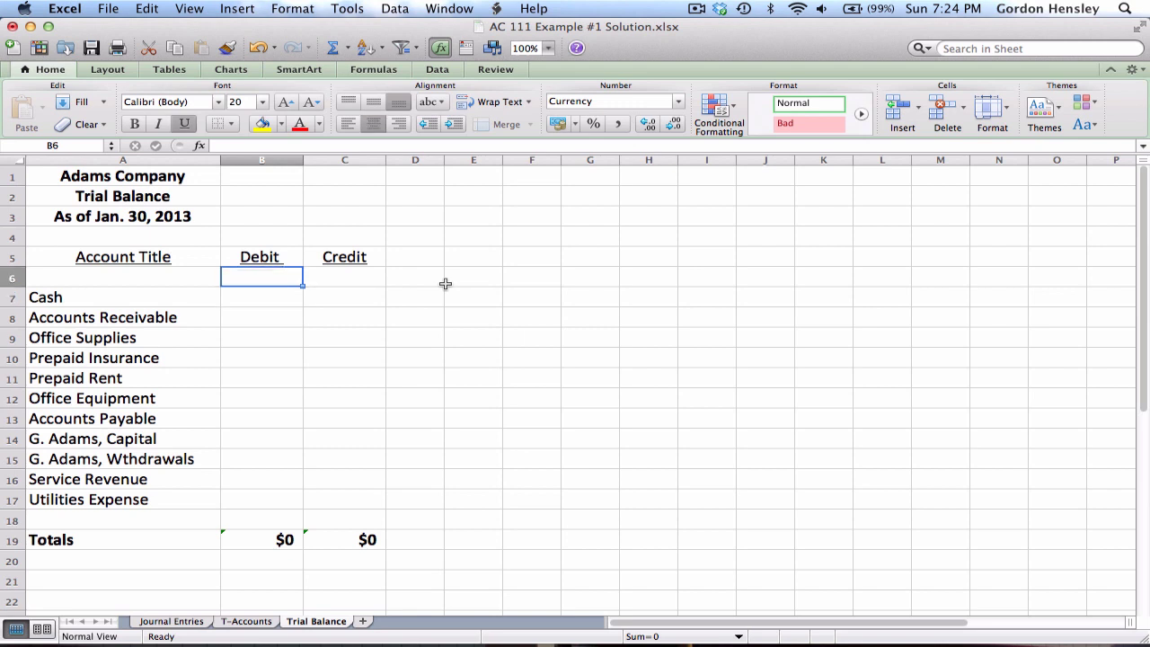
key("Left")
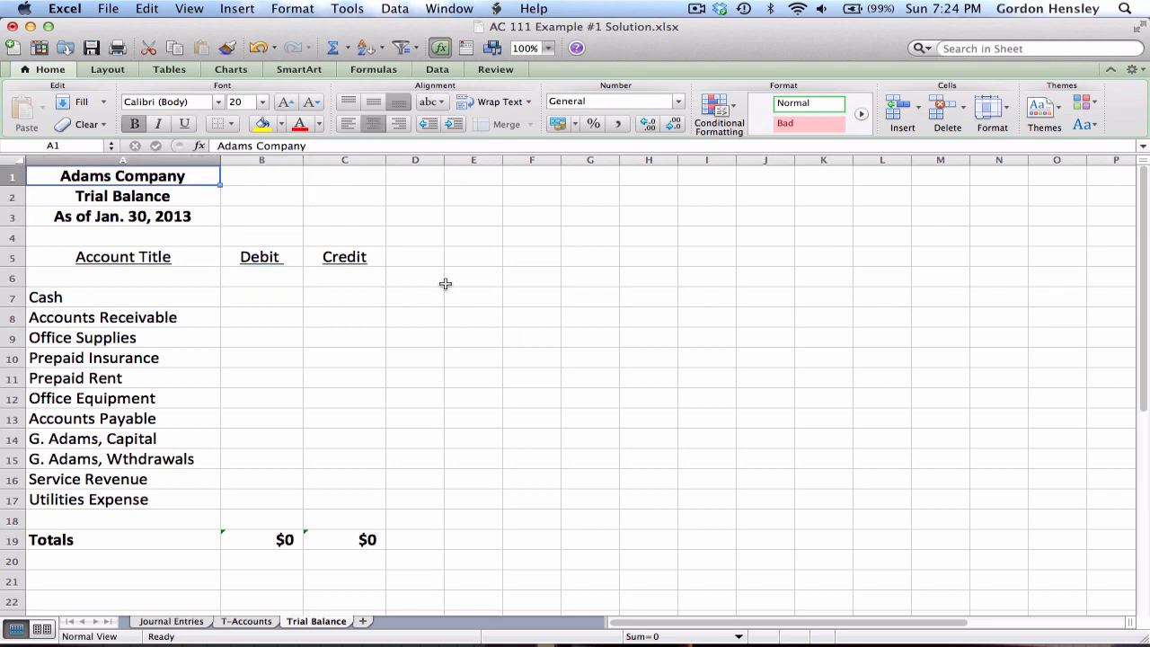
key("Down")
key("Down")
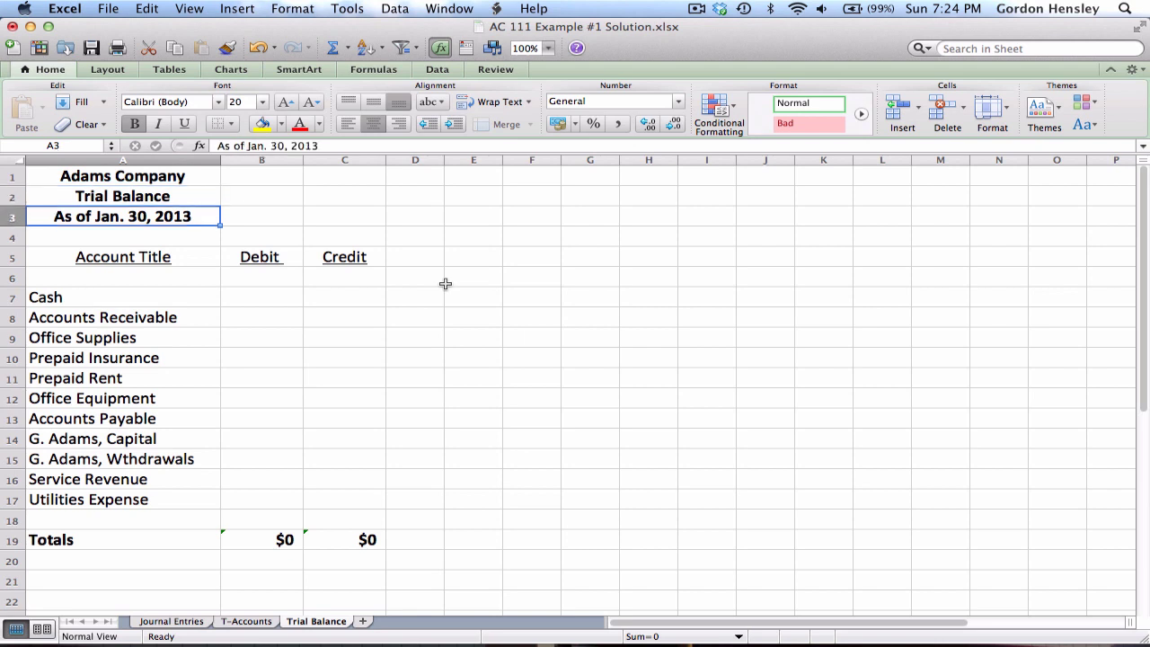
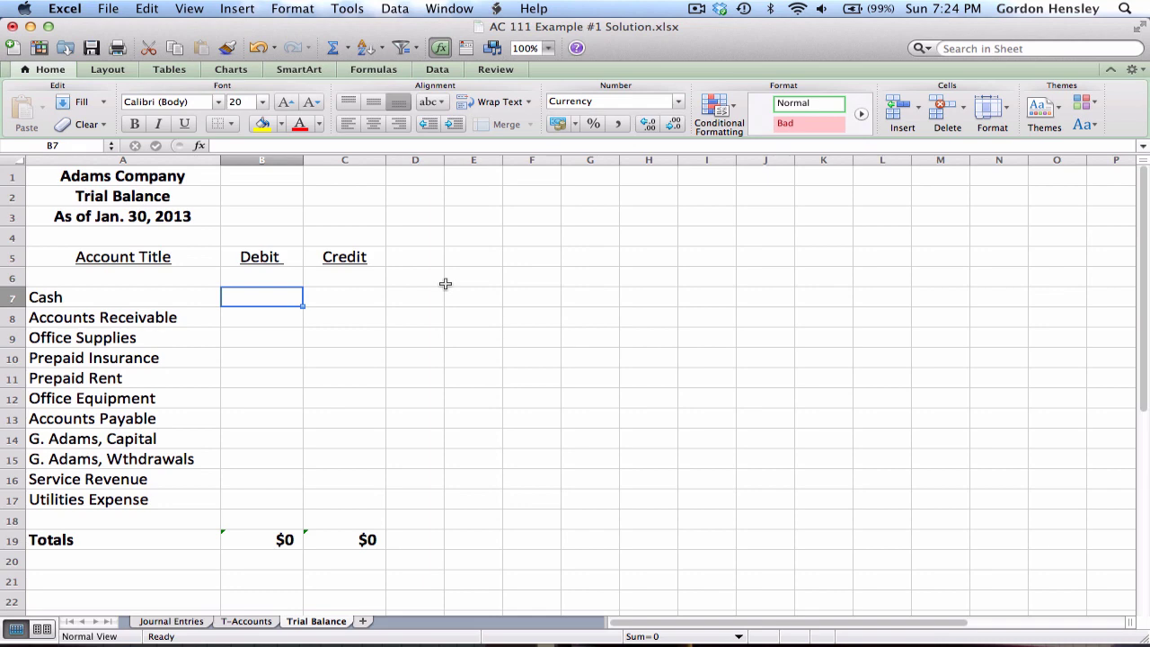
Look up the Cash ending balance on the T-Accounts sheet and enter 181400 as its trial balance debit in B7.
left_click(249, 622)
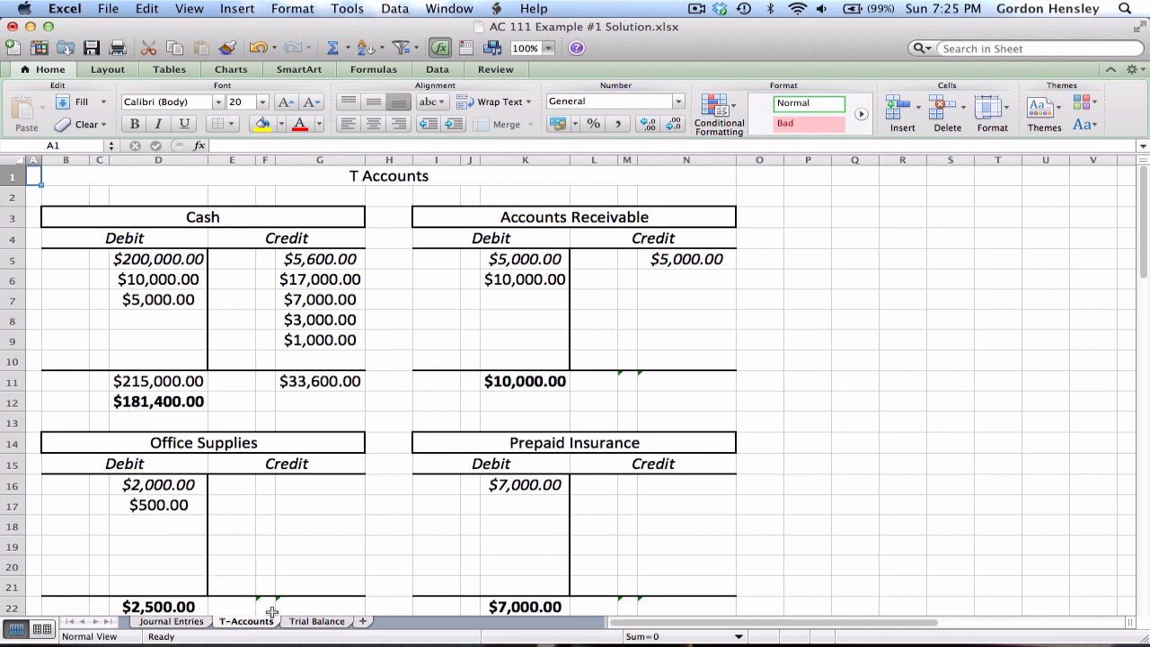
left_click(316, 621)
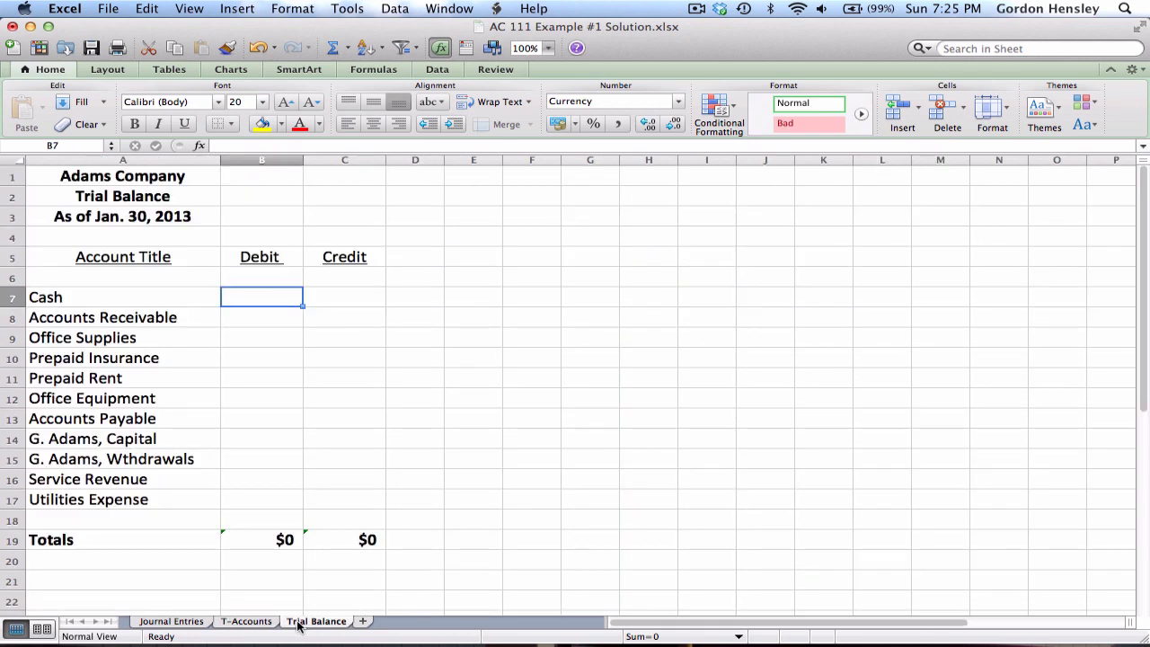
type("181400")
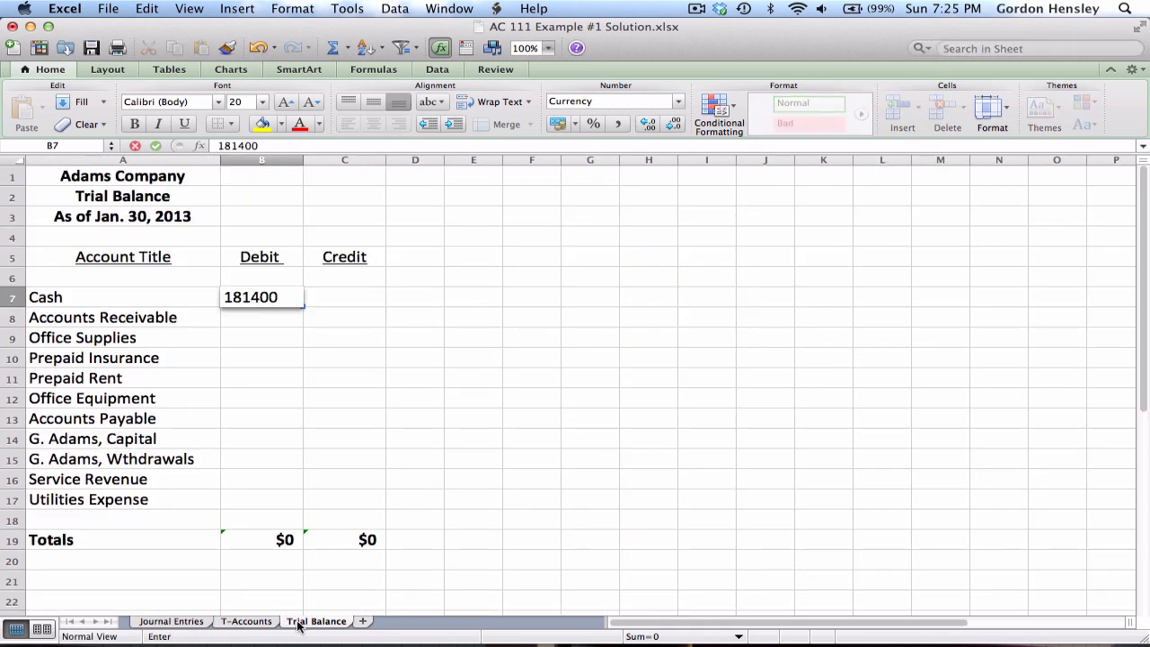
key("Return")
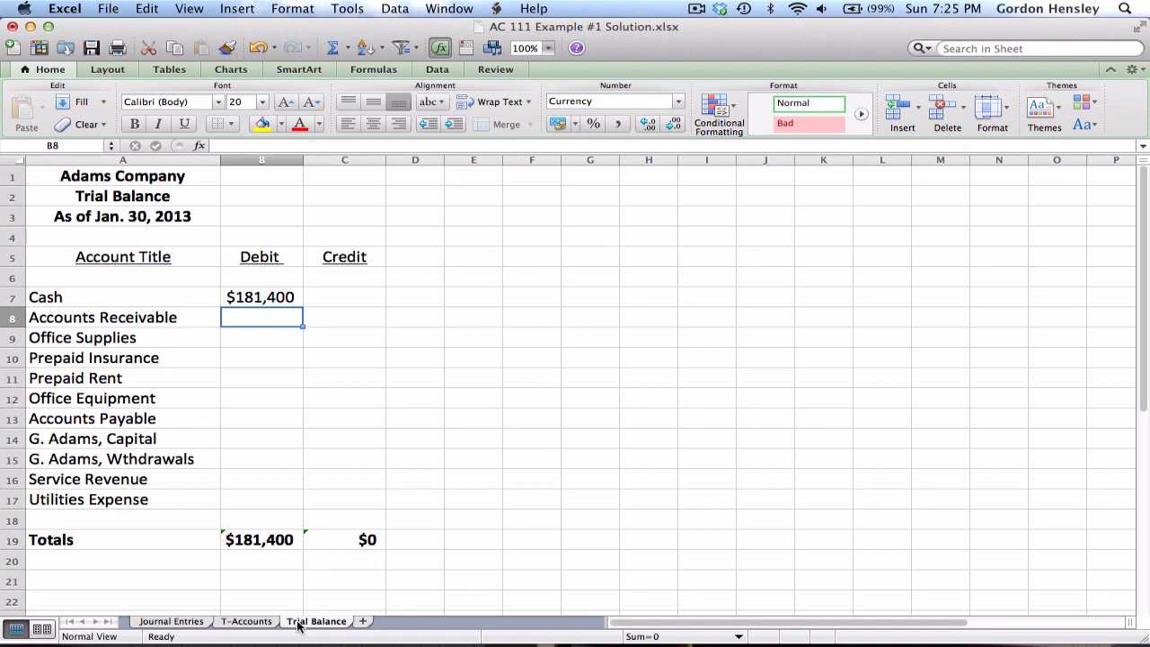
Look up the Accounts Receivable balance on the T-Accounts sheet and enter 10000 as its trial balance debit in B8.
left_click(225, 624)
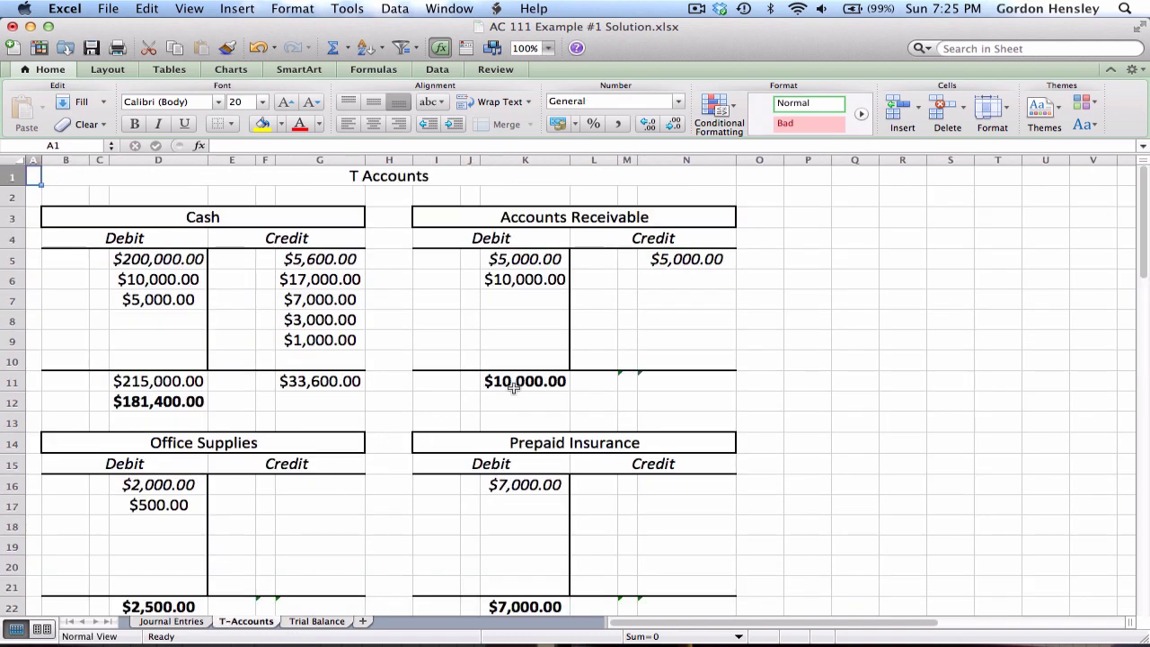
left_click(317, 622)
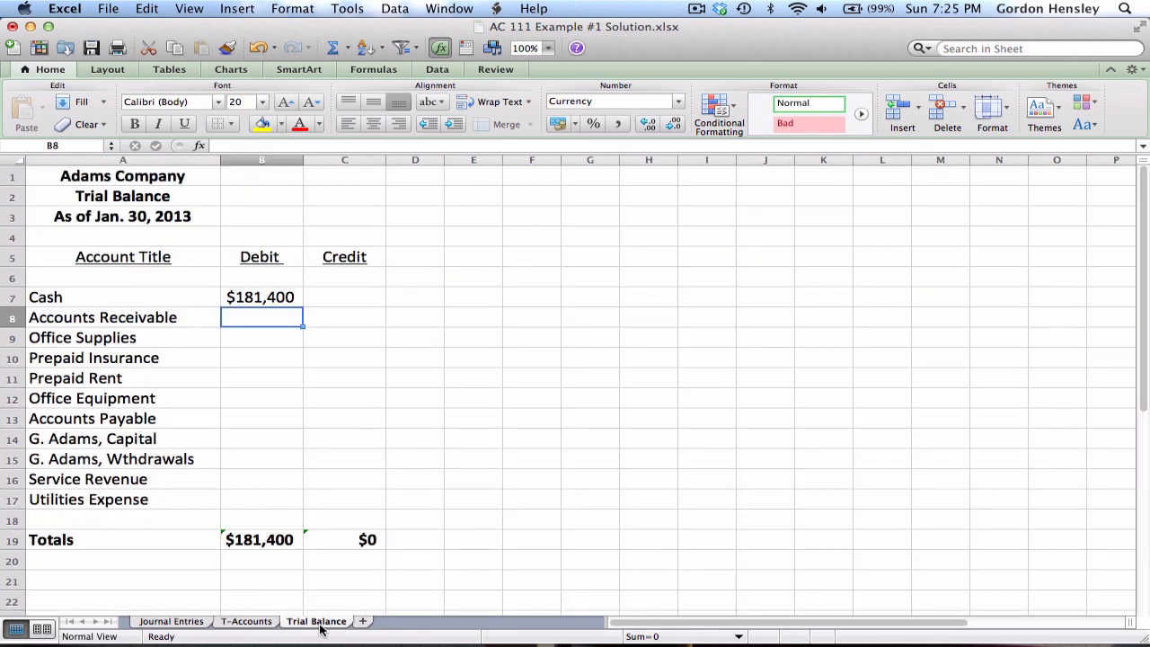
type("10000")
key("Return")
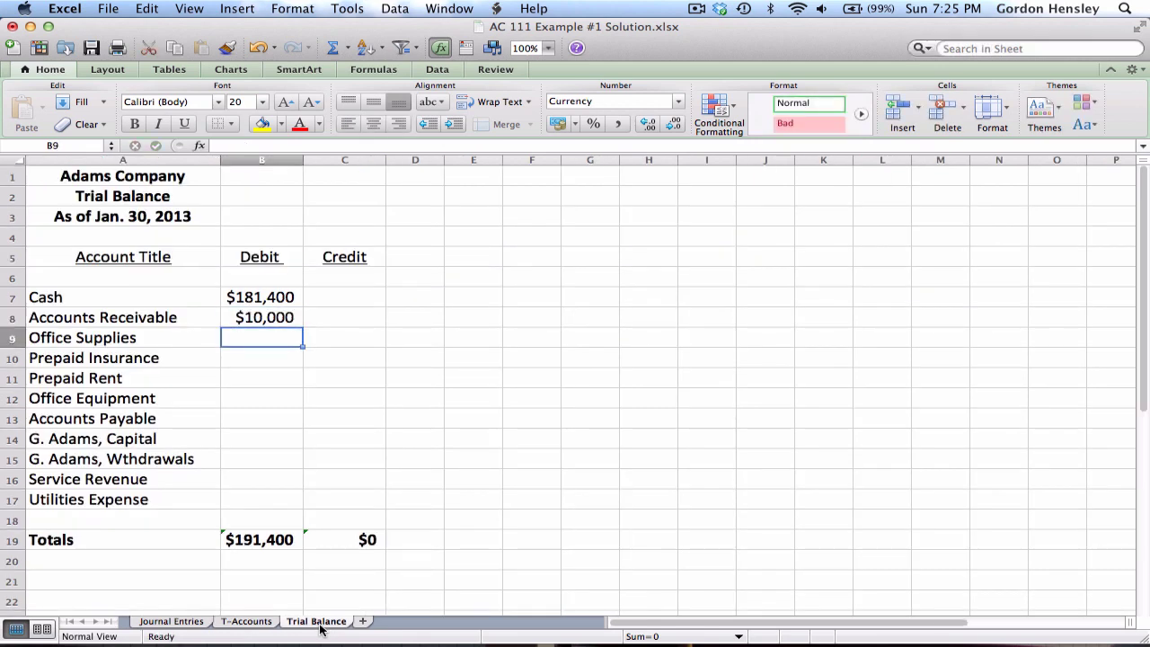
Look up the Office Supplies balance on the T-Accounts sheet and enter 2500 as its trial balance debit in B9.
left_click(246, 621)
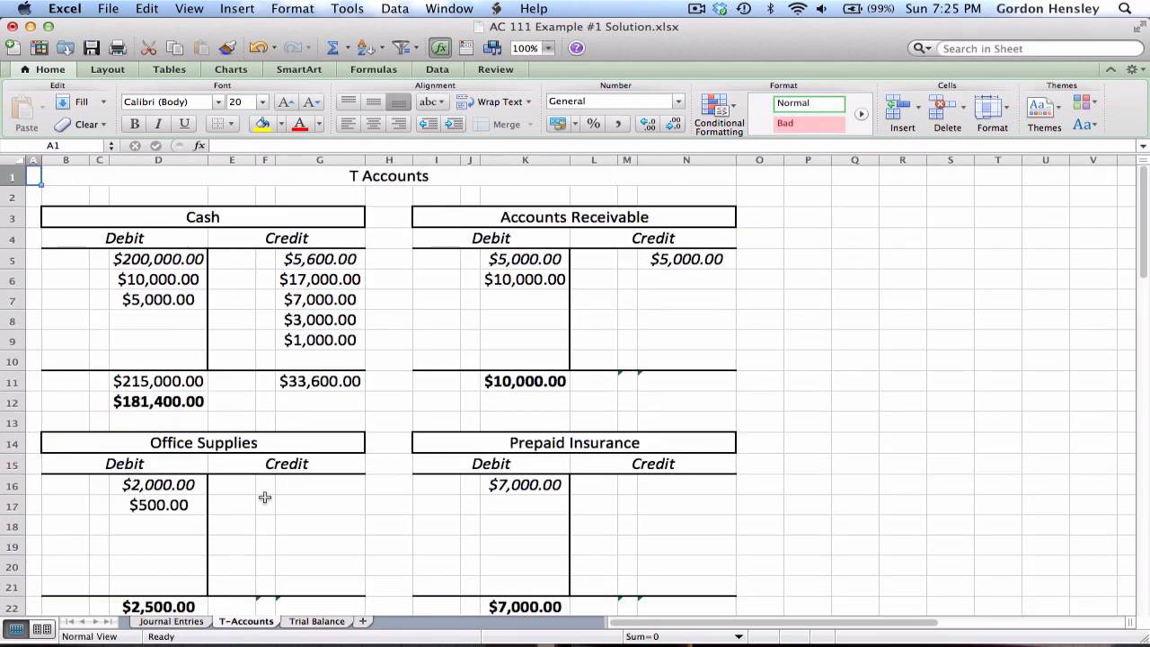
scroll(264, 497, "down", 3)
scroll(264, 497, "down", 2)
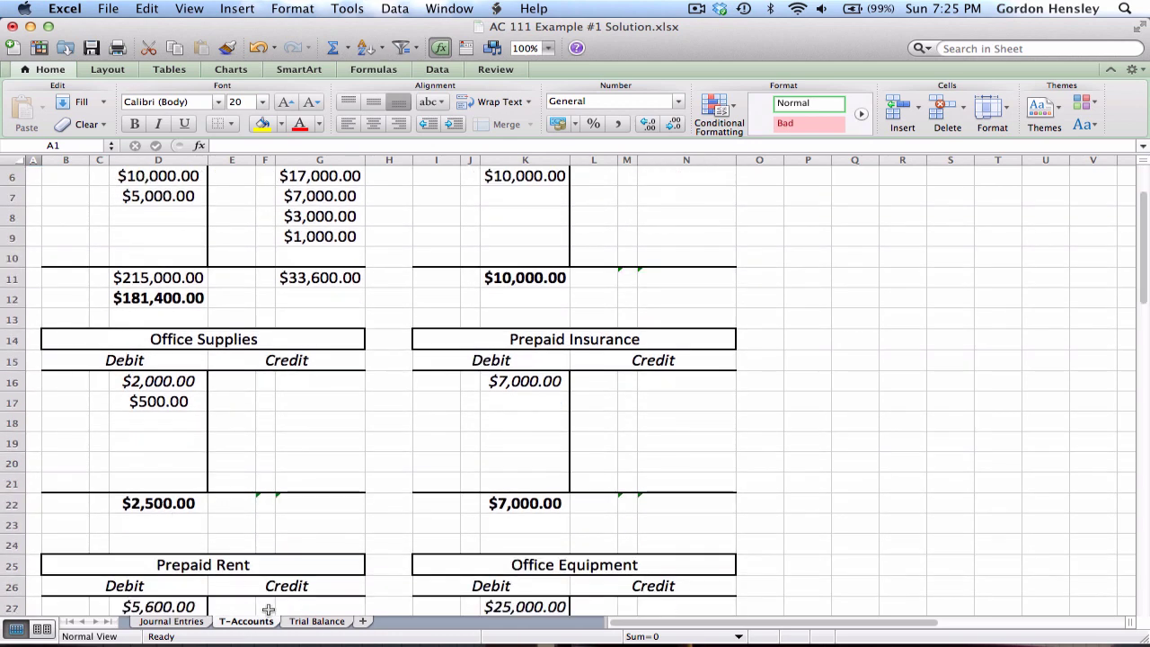
left_click(308, 621)
type("2500")
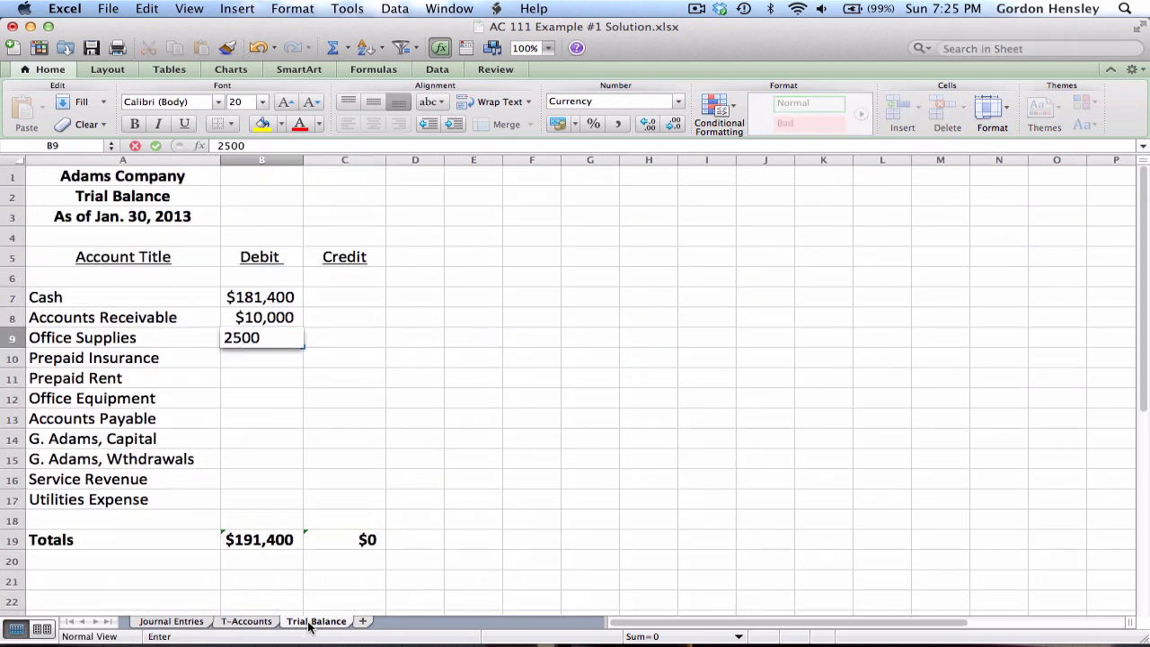
key("Return")
Look up the Prepaid Insurance balance on the T-Accounts sheet and enter 7000 as its trial balance debit in B10.
left_click(258, 622)
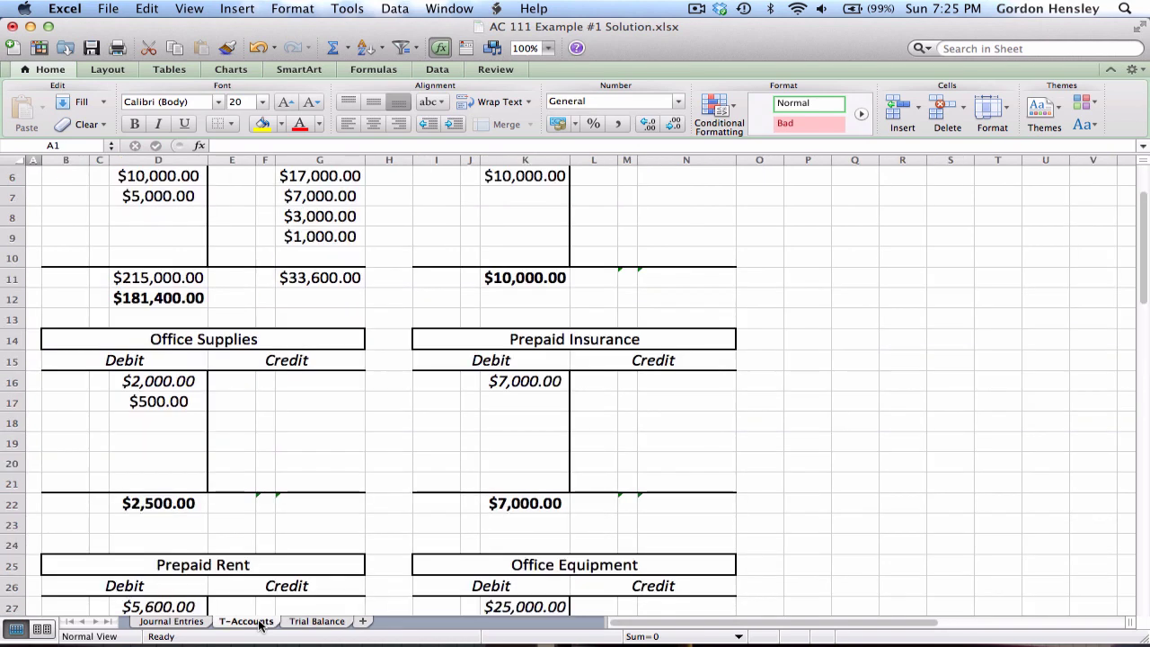
left_click(310, 622)
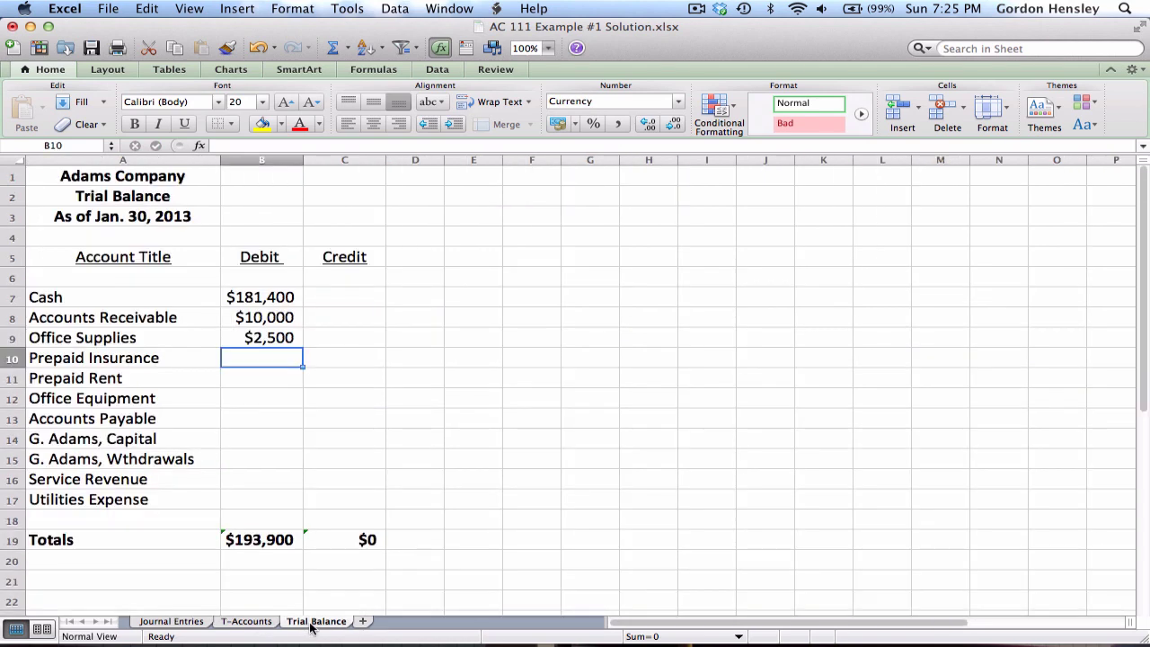
type("7000")
key("Return")
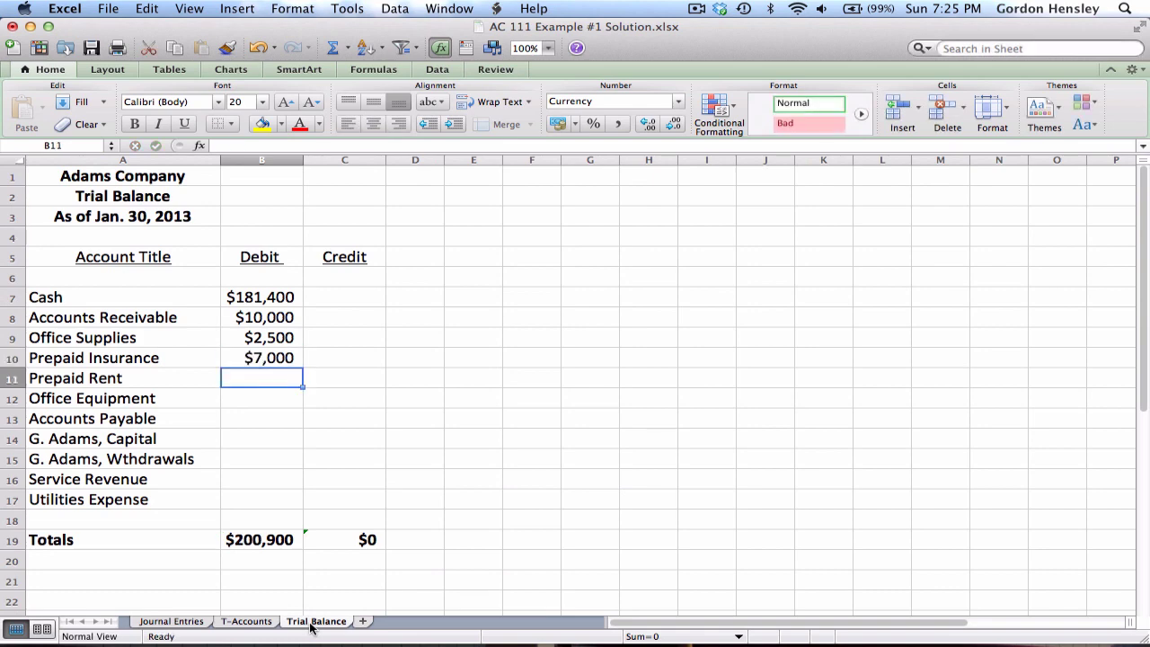
Look up the Prepaid Rent balance on the T-Accounts sheet and enter 5600 as its trial balance debit in B11.
left_click(254, 622)
scroll(269, 481, "down", 5)
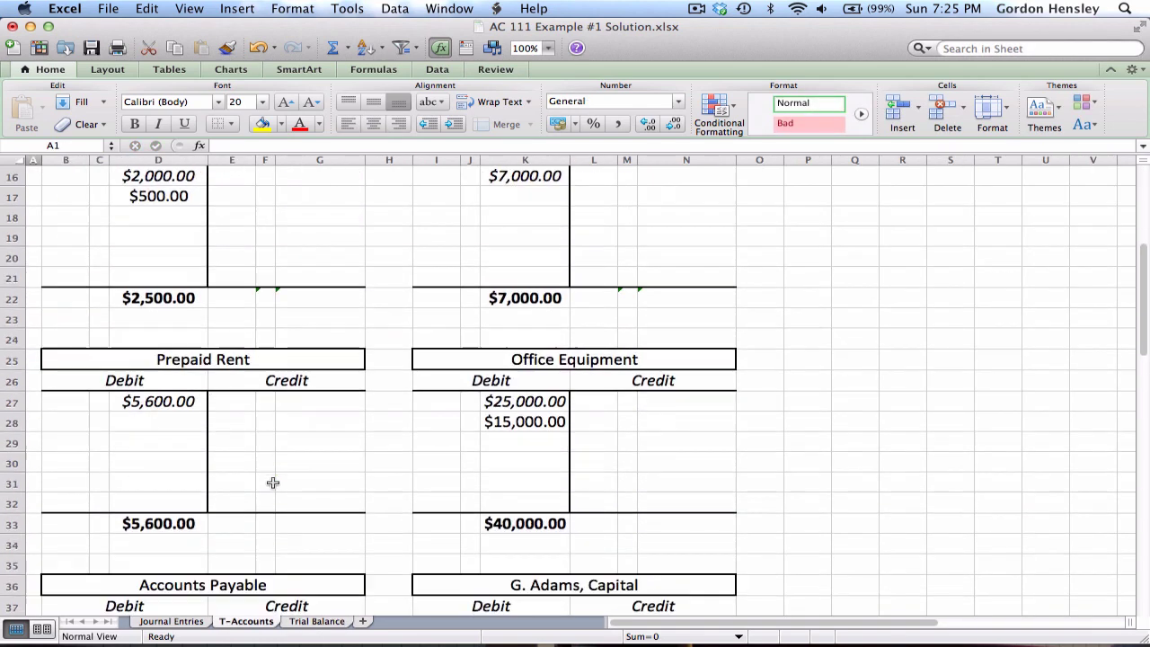
left_click(310, 624)
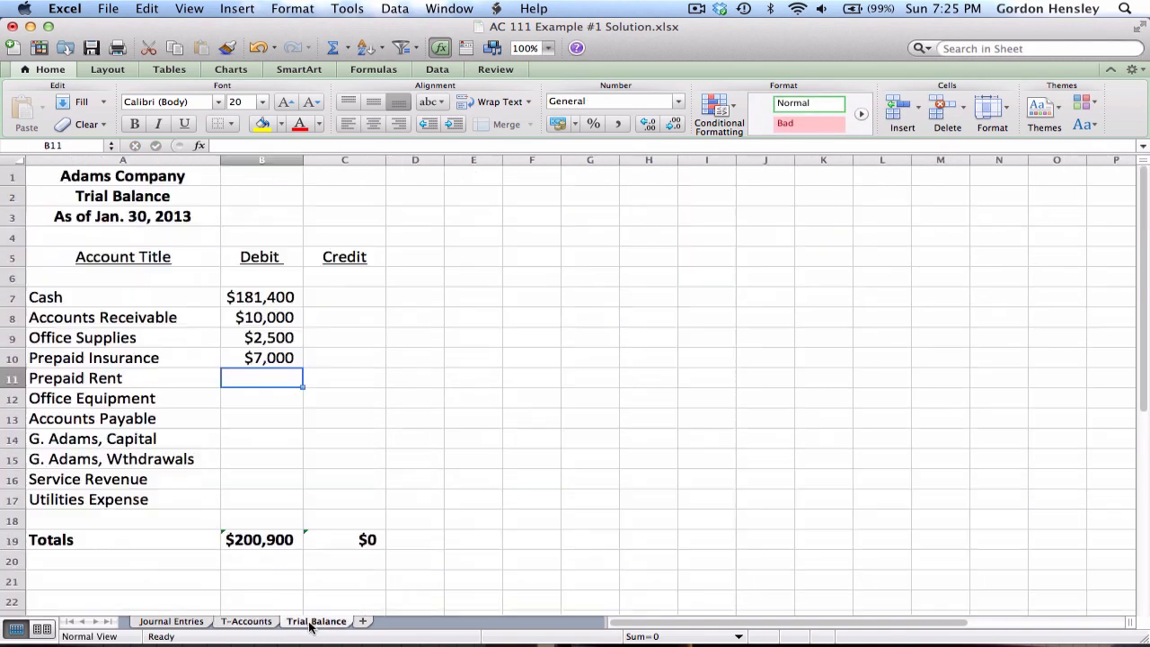
type("5600")
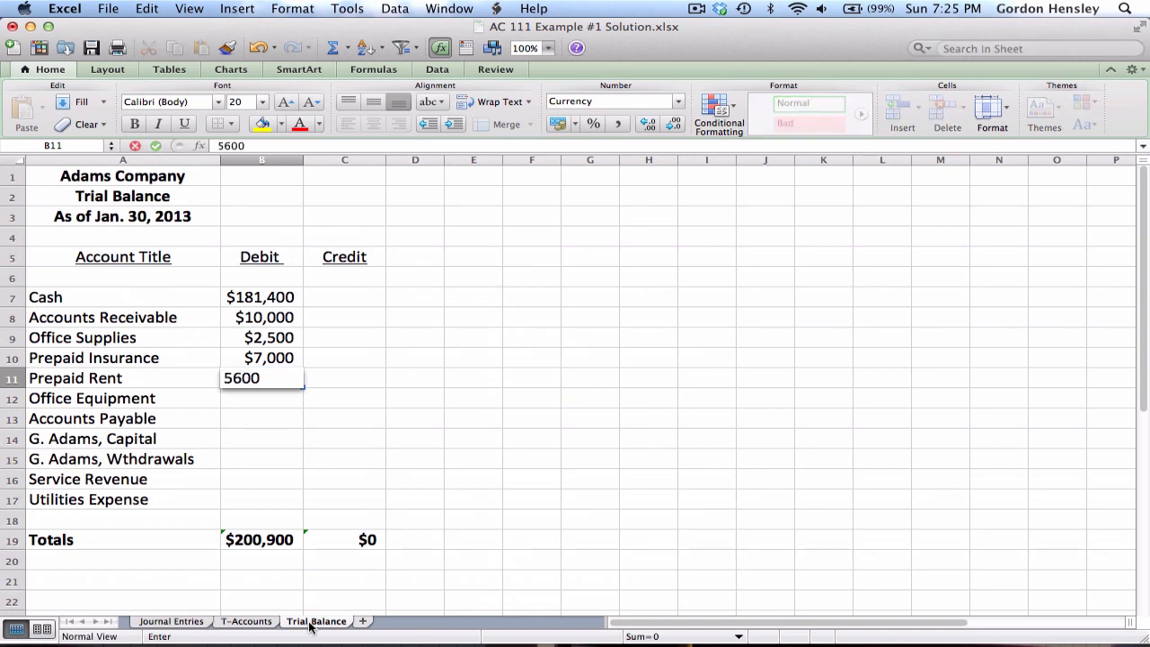
key("Return")
Look up the Office Equipment balance on the T-Accounts sheet and enter 40000 as its trial balance debit in B12.
left_click(248, 622)
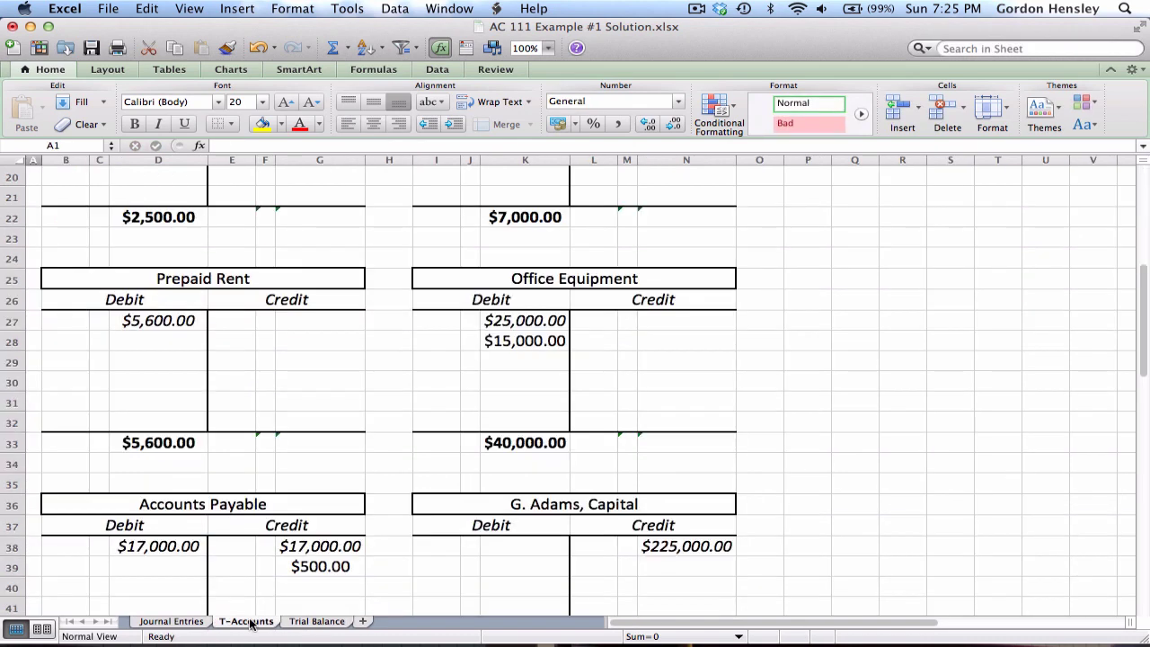
left_click(309, 624)
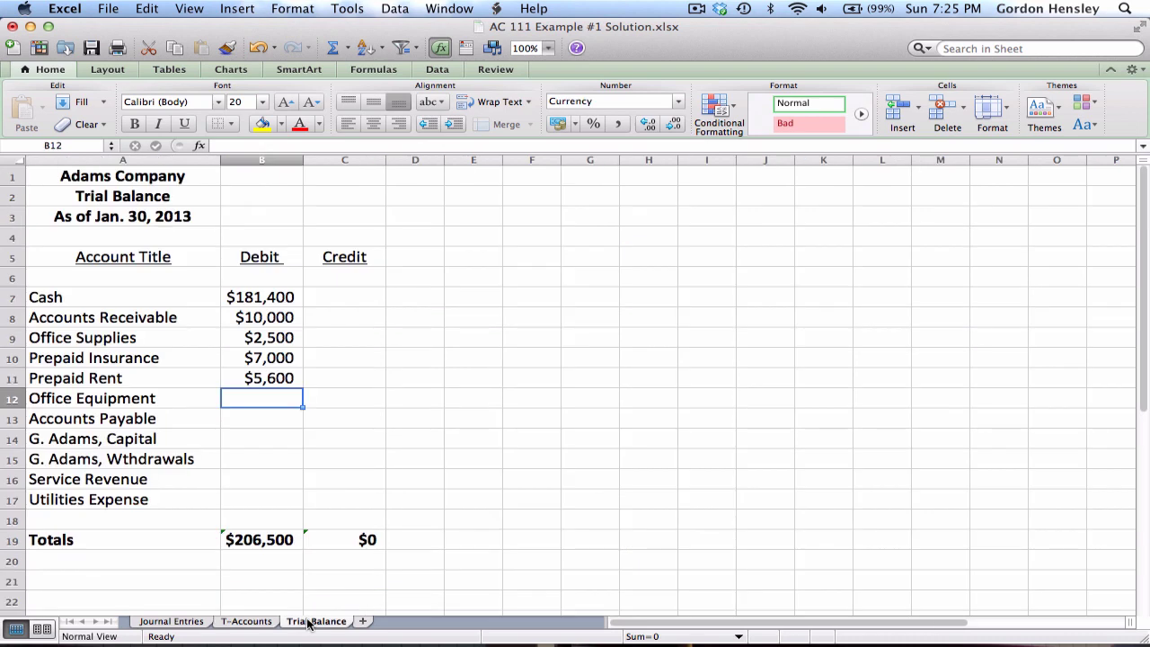
type("40000")
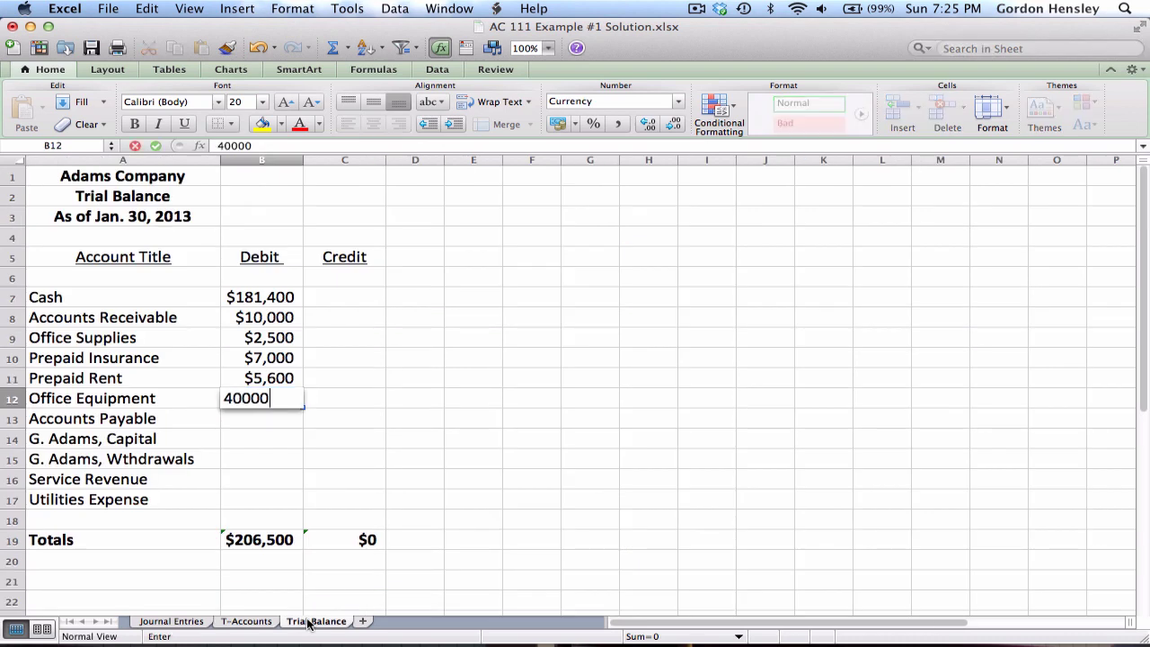
key("Return")
Review the asset accounts' debit balances from Accounts Receivable to Office Equipment in the trial balance.
key("Up")
key("Up")
key("Up")
key("Up")
key("Up")
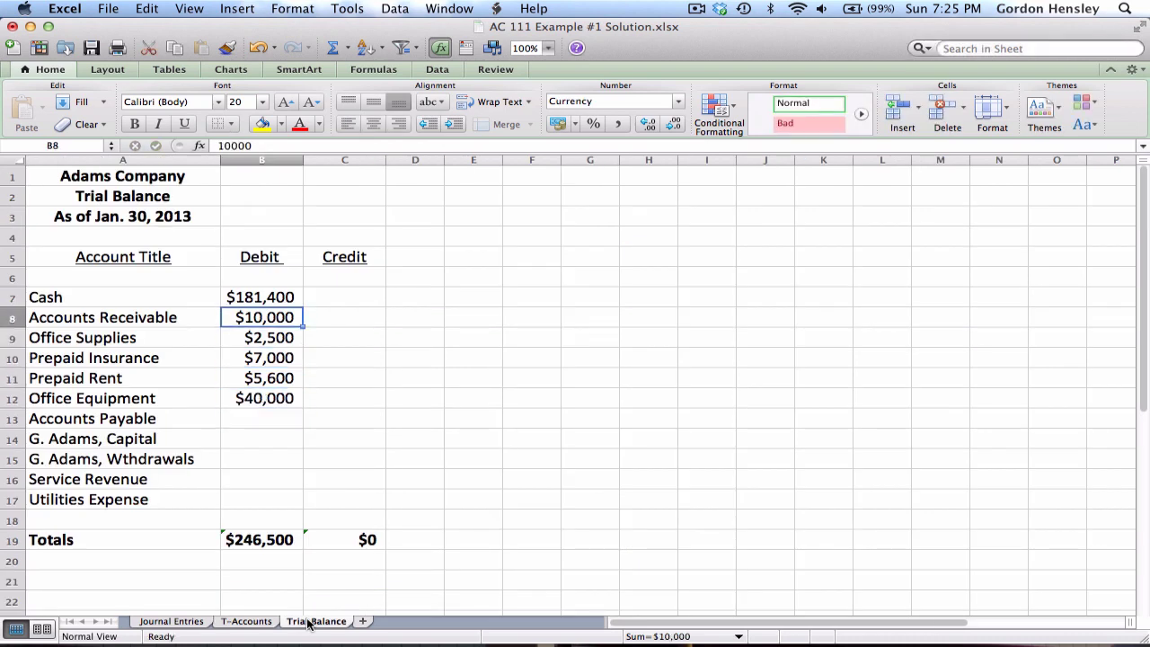
key("Down")
key("Down")
key("Down")
key("Down")
key("Down")
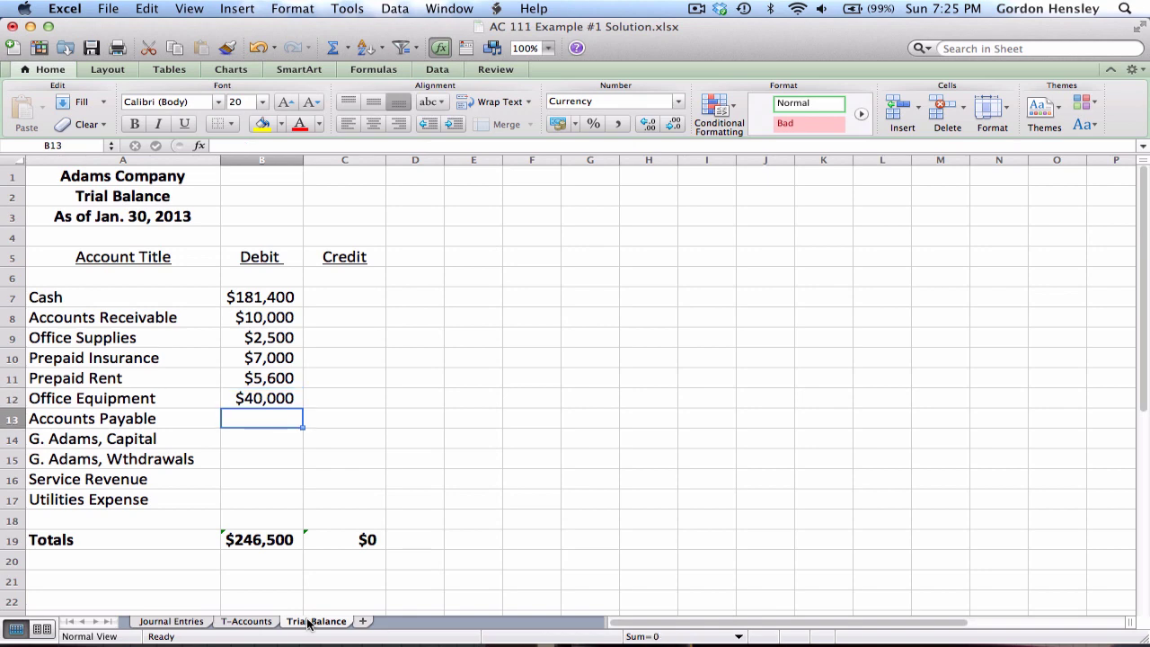
Look up the Accounts Payable balance on the T-Accounts sheet and enter 500 as its trial balance credit in C13.
left_click(269, 623)
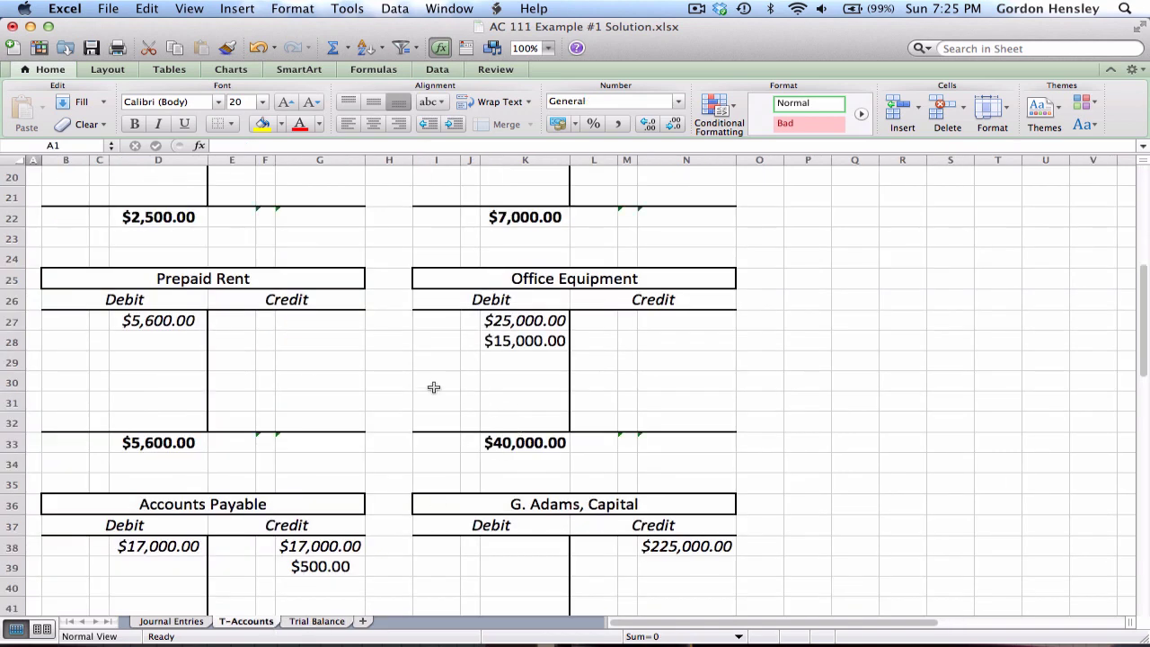
scroll(433, 386, "down", 4)
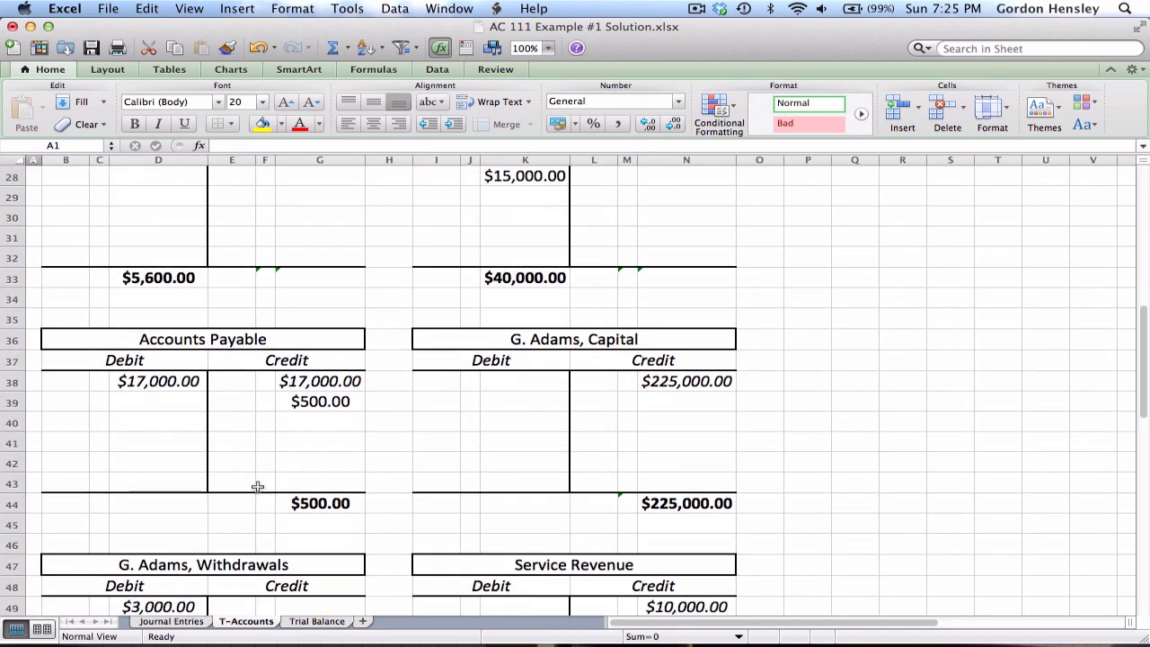
left_click(296, 504)
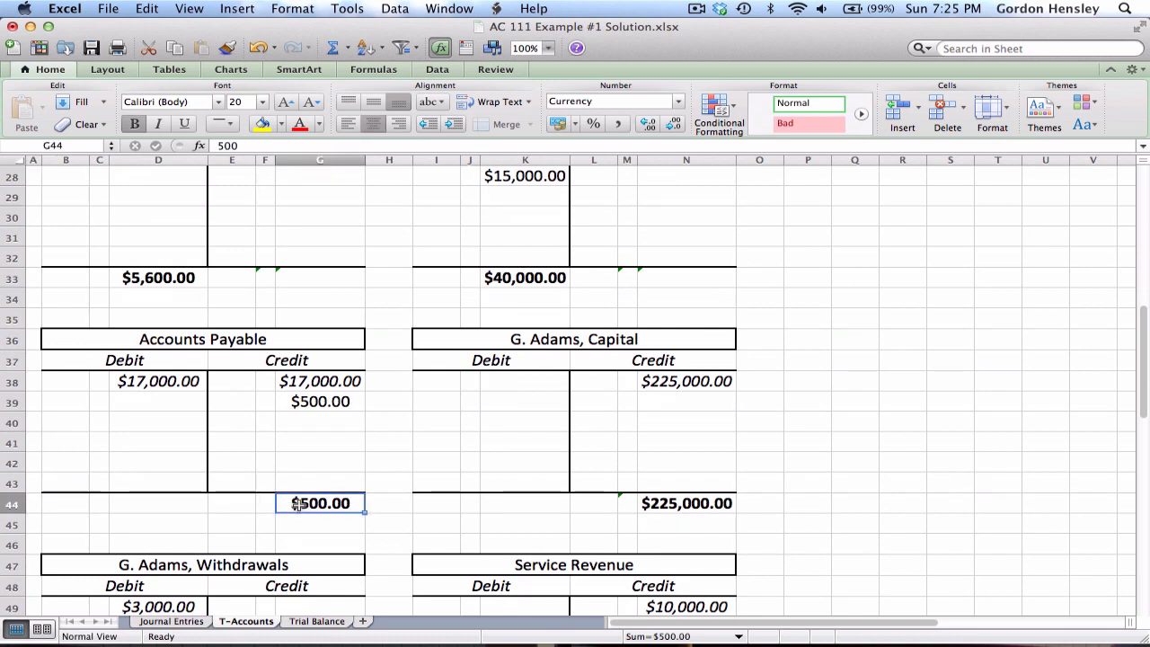
left_click(308, 622)
key("Right")
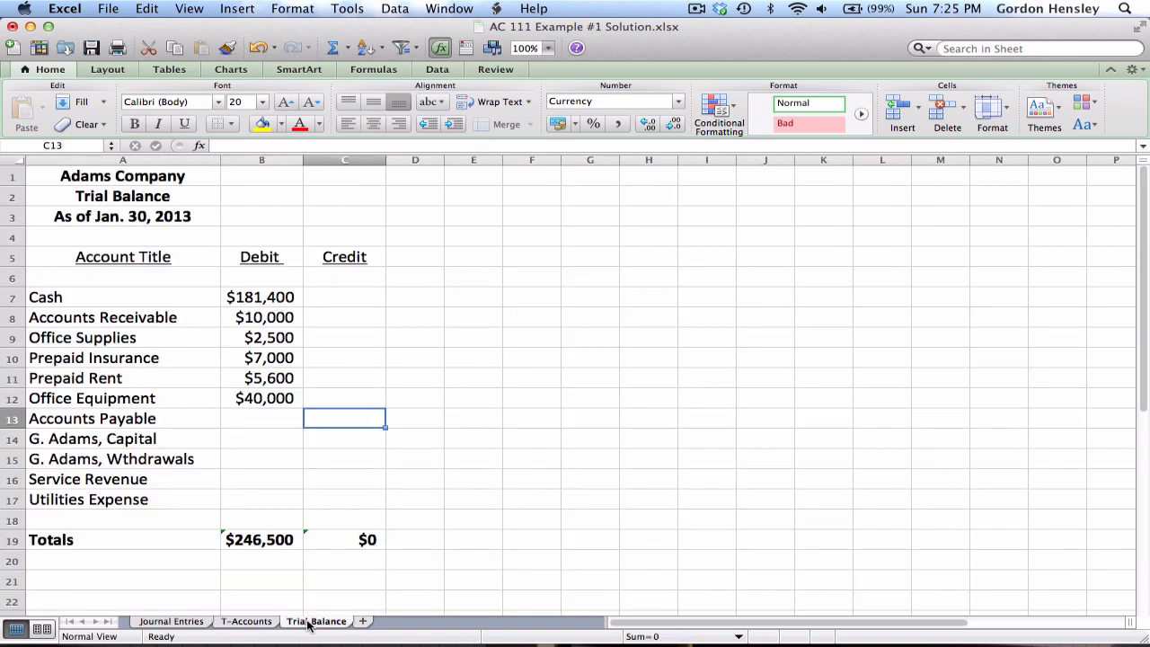
type("500")
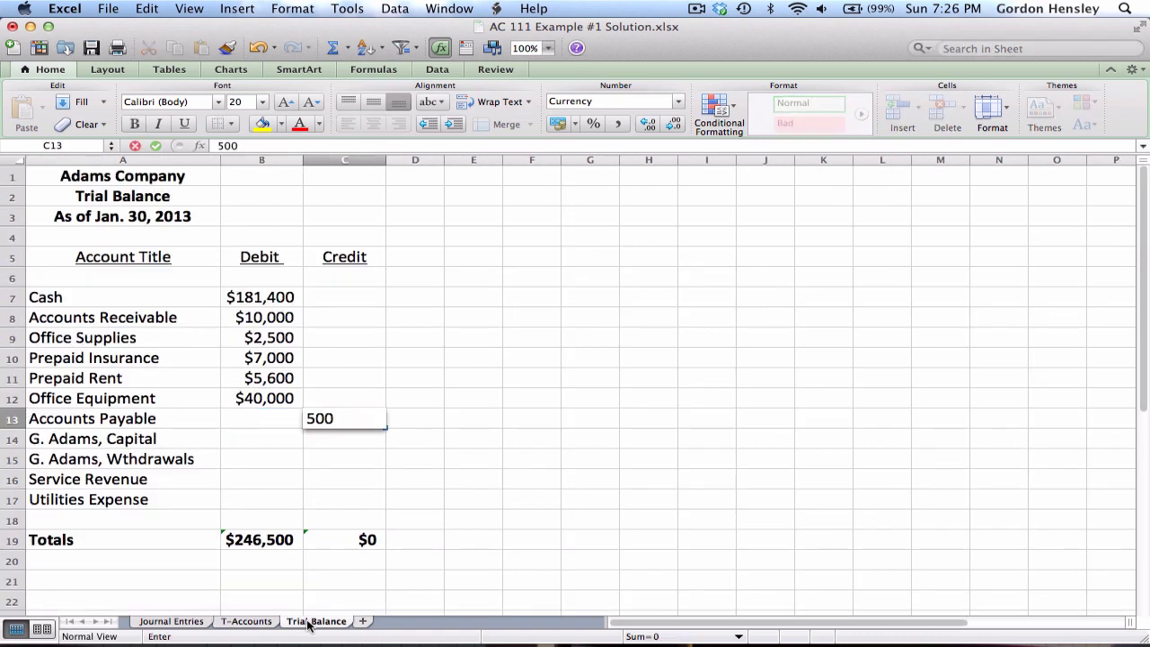
key("Return")
key("Up")
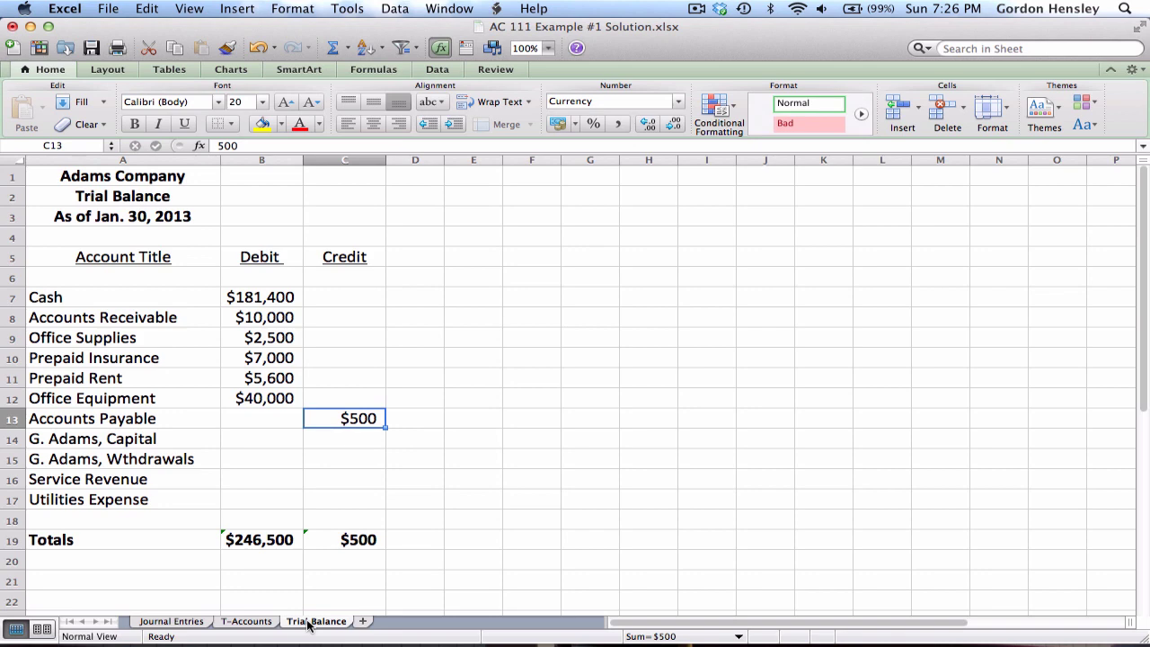
key("Down")
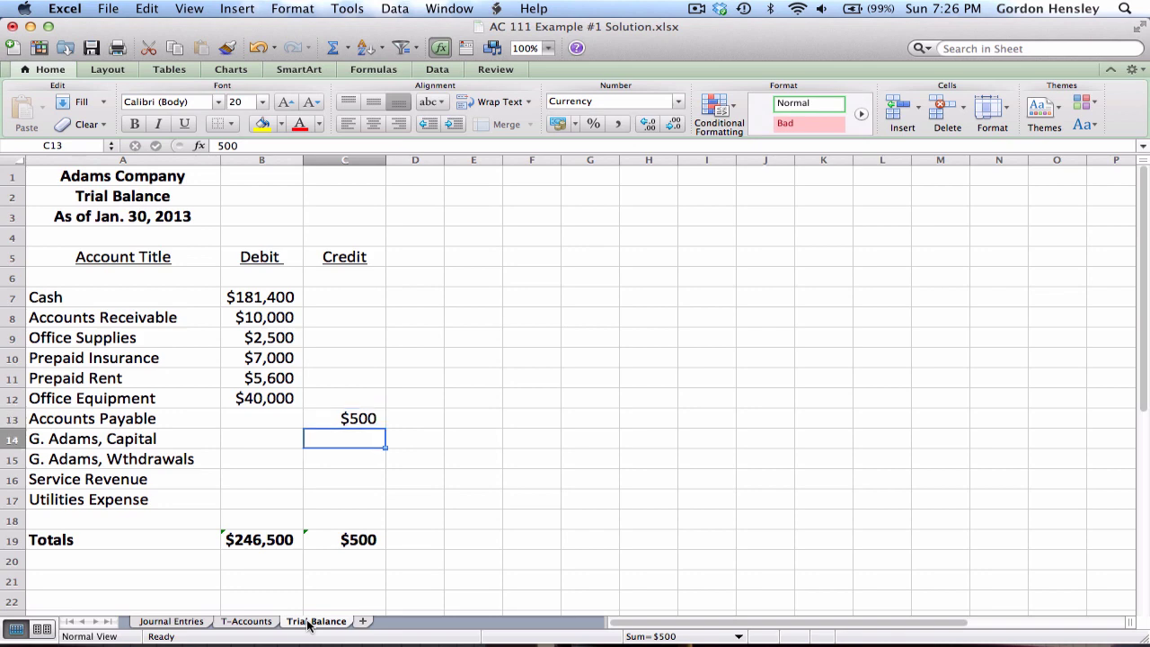
Look up the owner's Capital balance on the T-Accounts sheet and enter 225000 as its trial balance credit in C14.
left_click(244, 621)
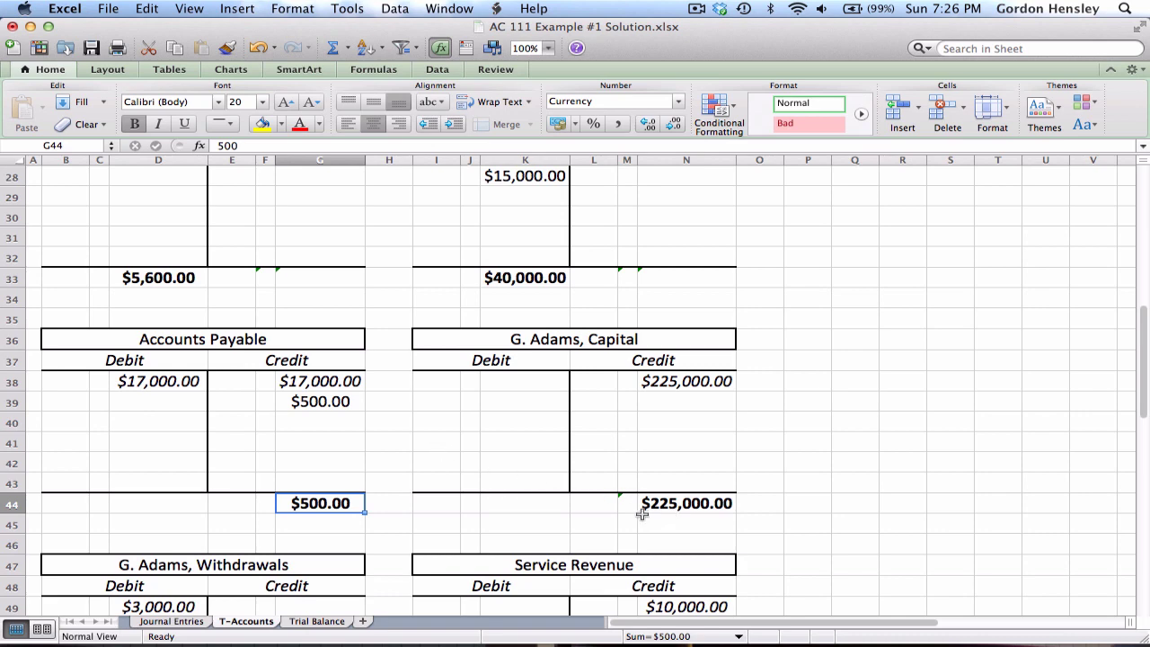
left_click(291, 621)
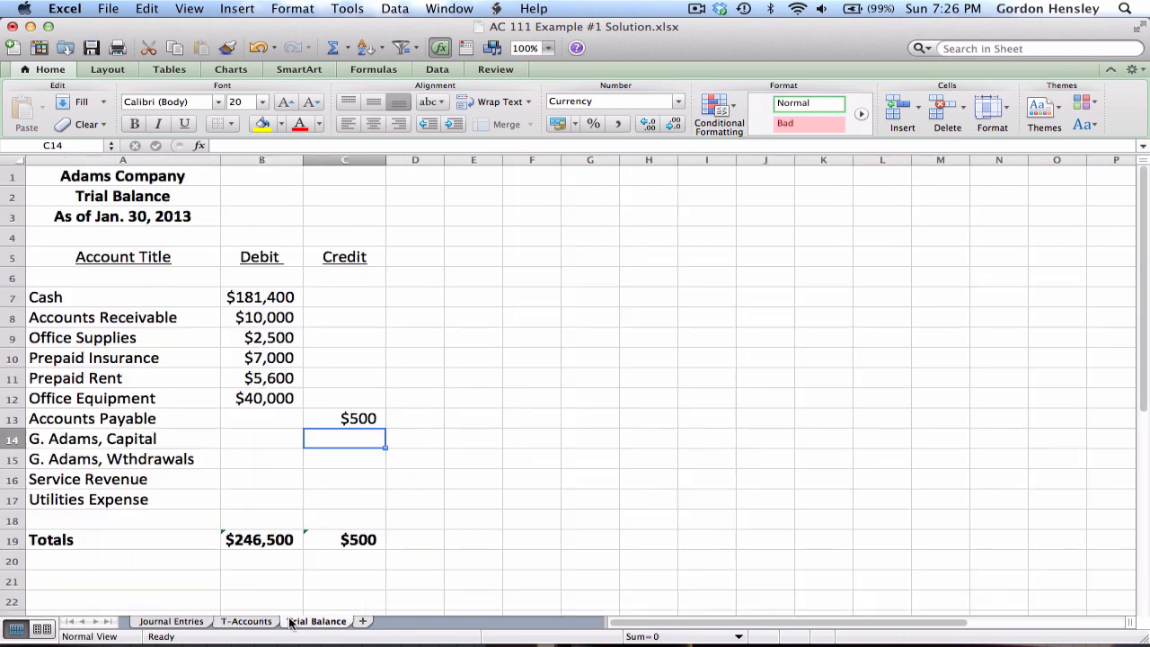
type("225000")
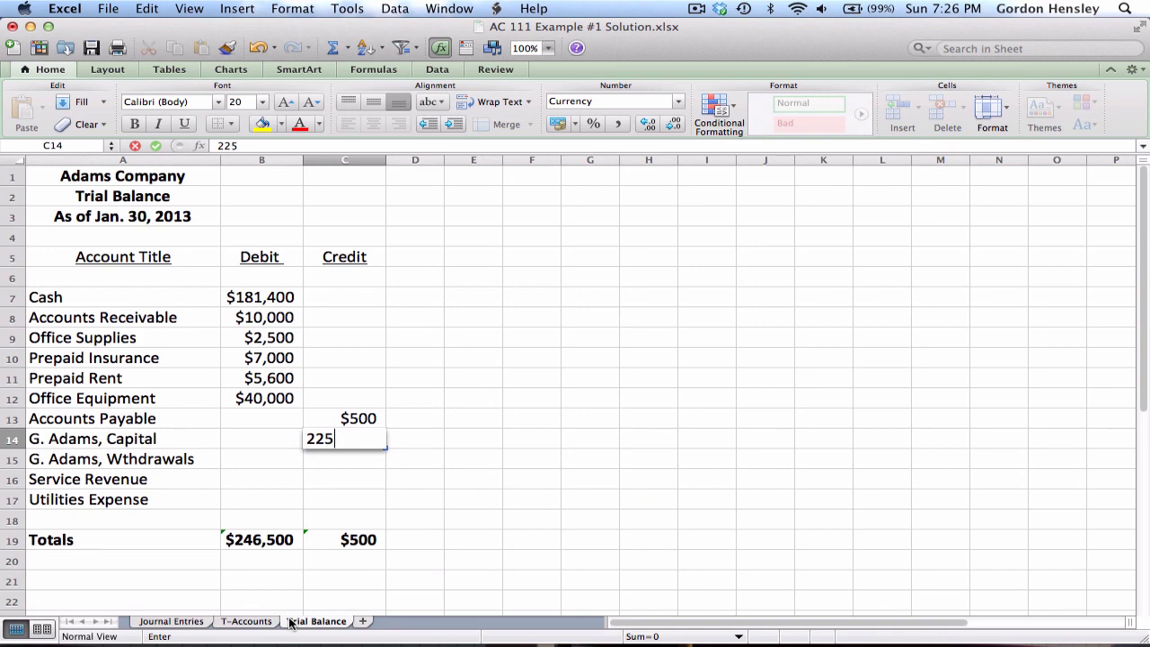
key("Return")
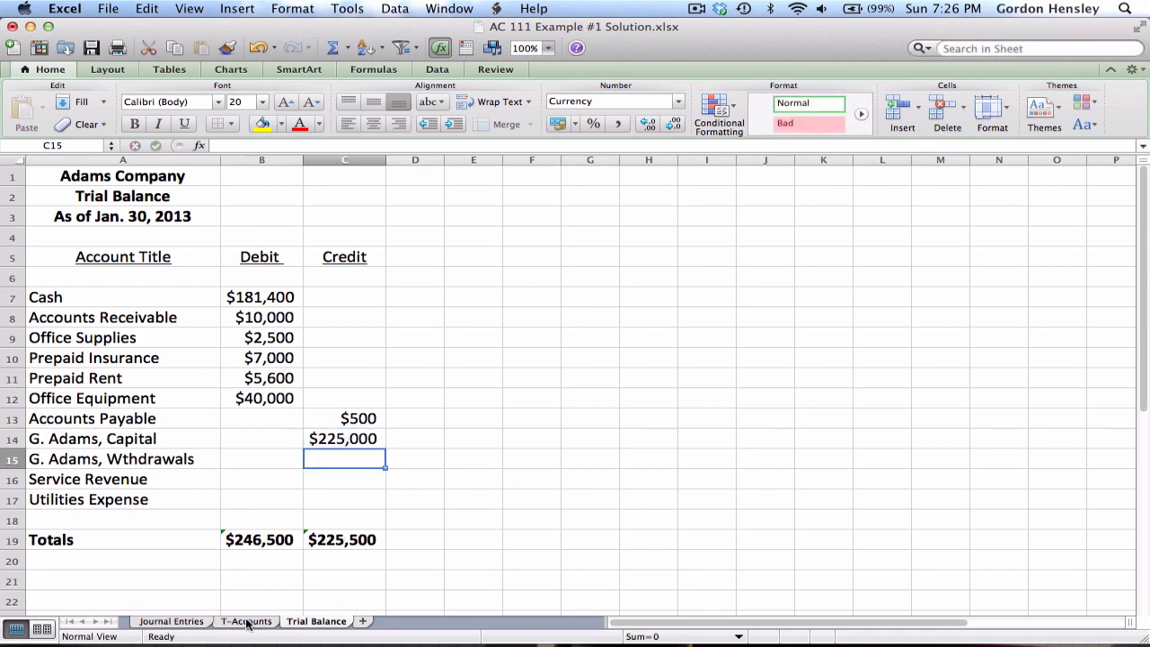
Look up the owner's Withdrawals balance on the T-Accounts sheet and enter 3000 as its trial balance debit in B15.
left_click(250, 622)
scroll(322, 461, "down", 5)
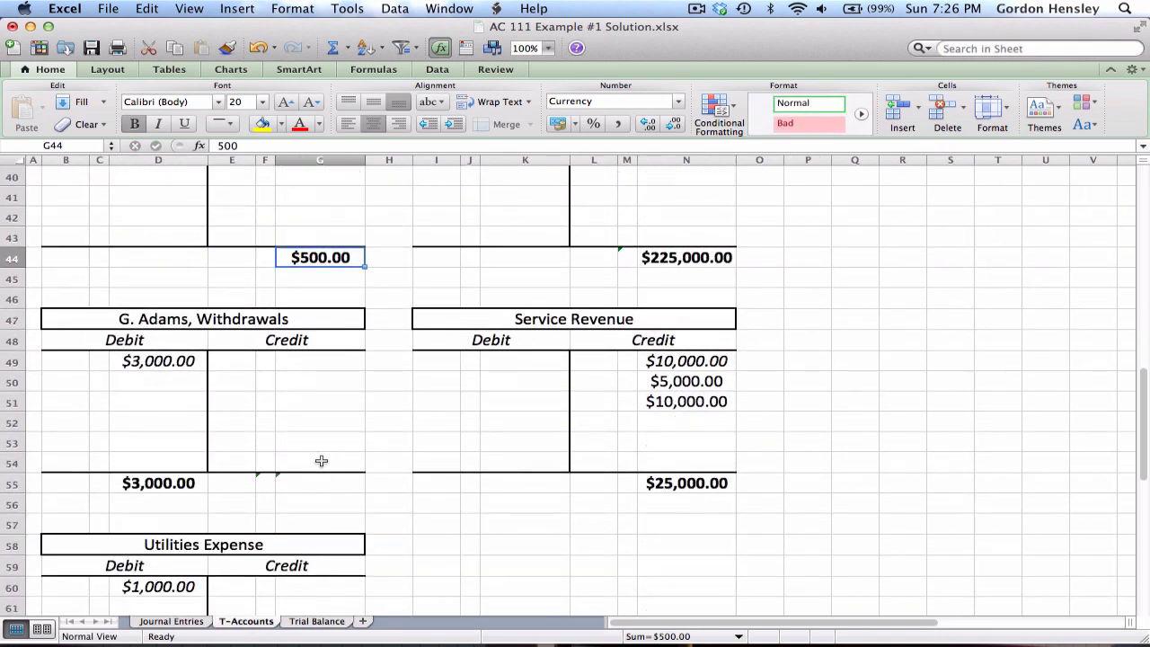
left_click(158, 479)
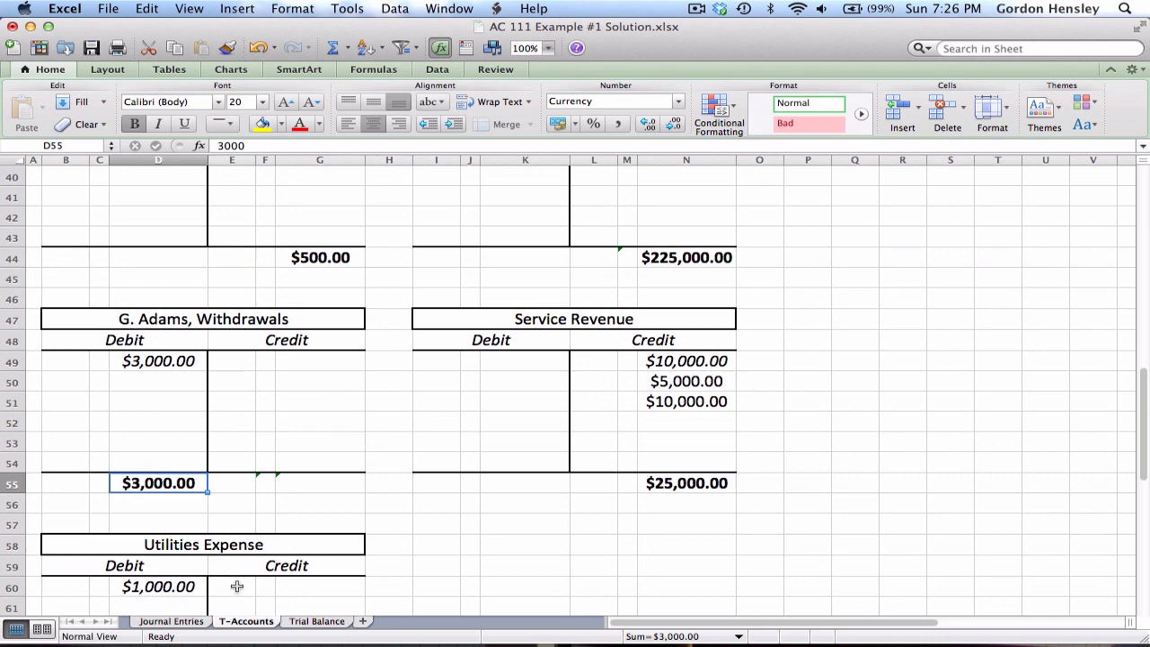
left_click(299, 622)
key("Left")
type("3000")
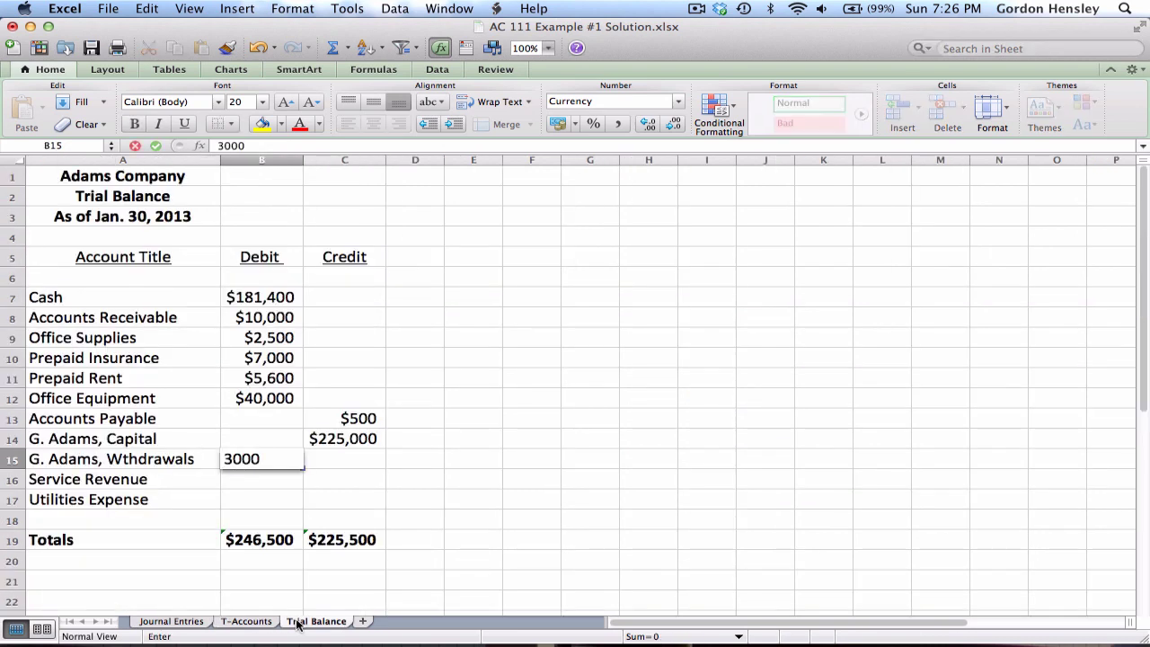
key("Return")
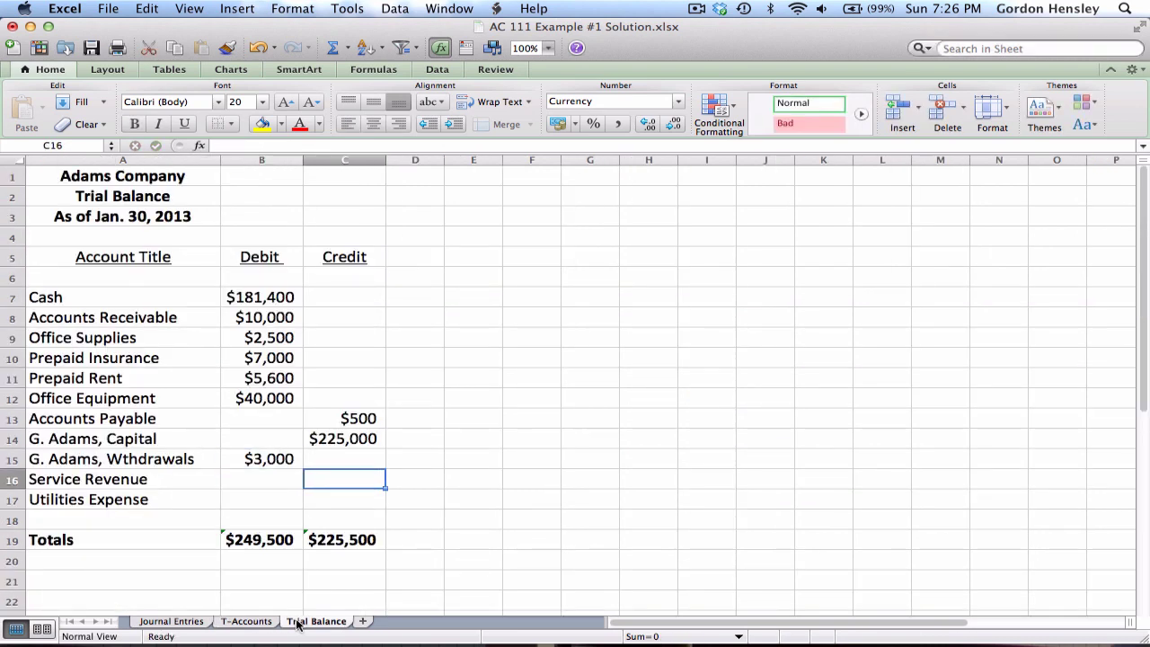
Look up the Service Revenue balance on the T-Accounts sheet and enter 25000 as its trial balance credit in C16.
left_click(265, 624)
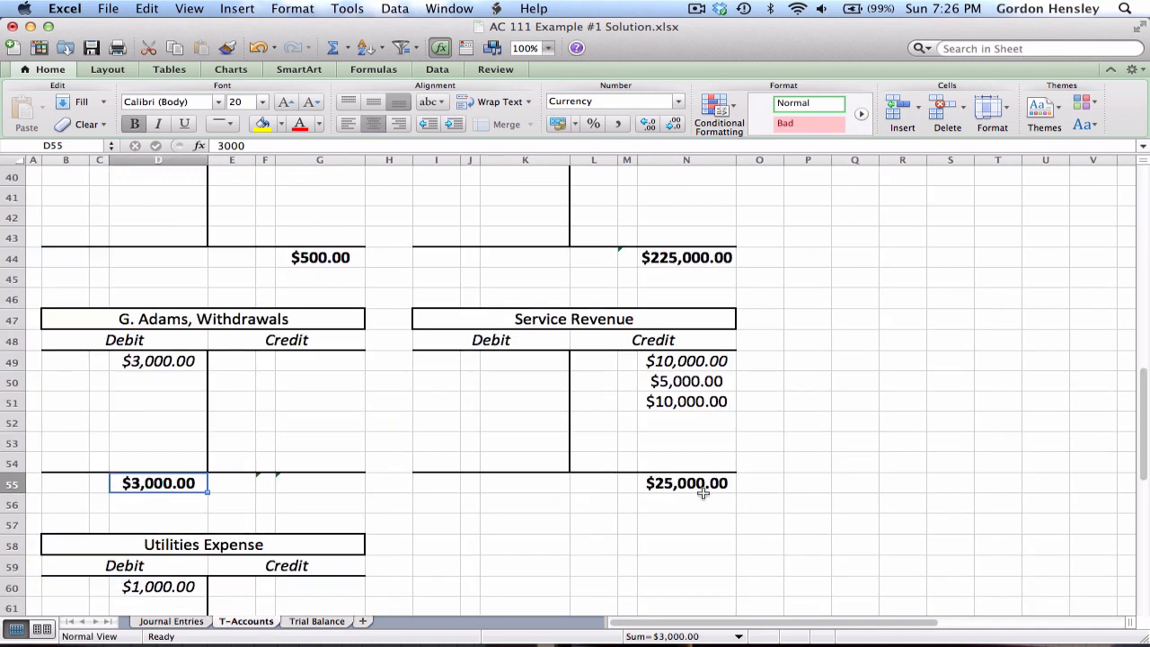
left_click(330, 625)
type("25000")
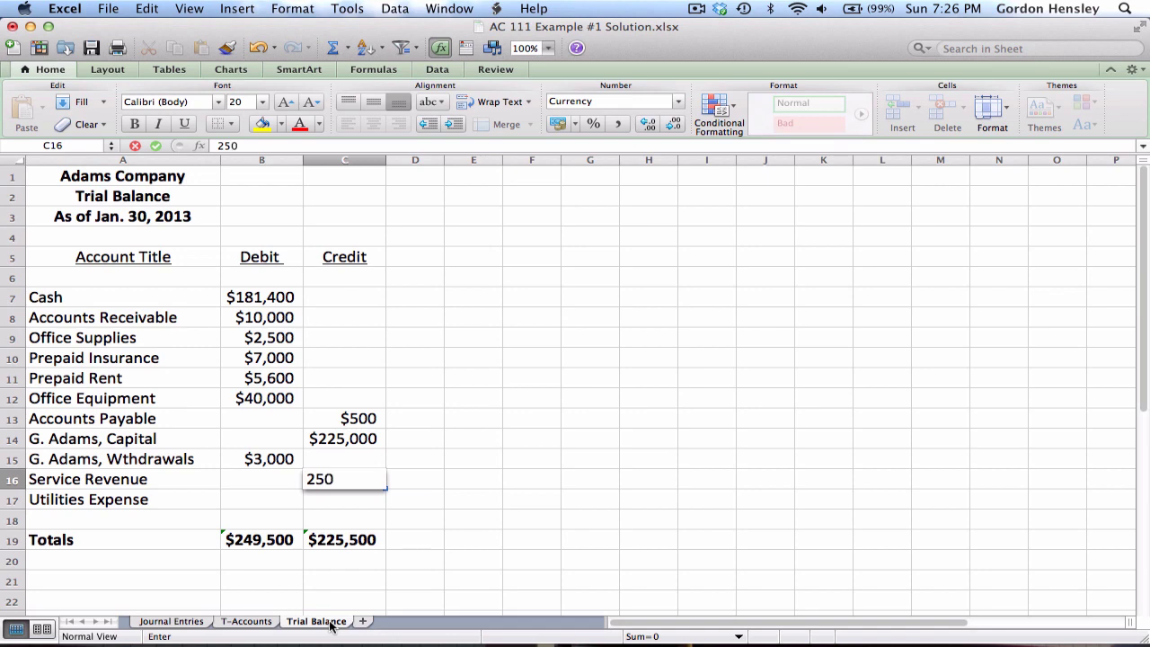
key("Return")
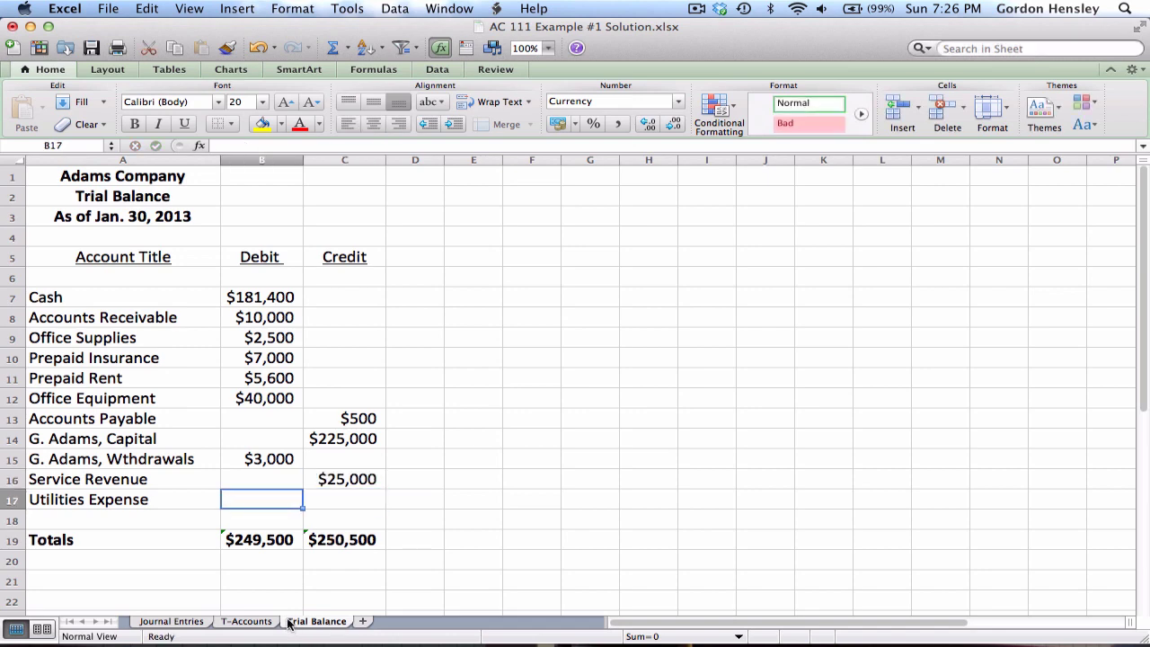
Look up the Utilities Expense balance on the T-Accounts sheet and enter 1000 as its trial balance debit in B17.
left_click(259, 624)
scroll(269, 498, "down", 3)
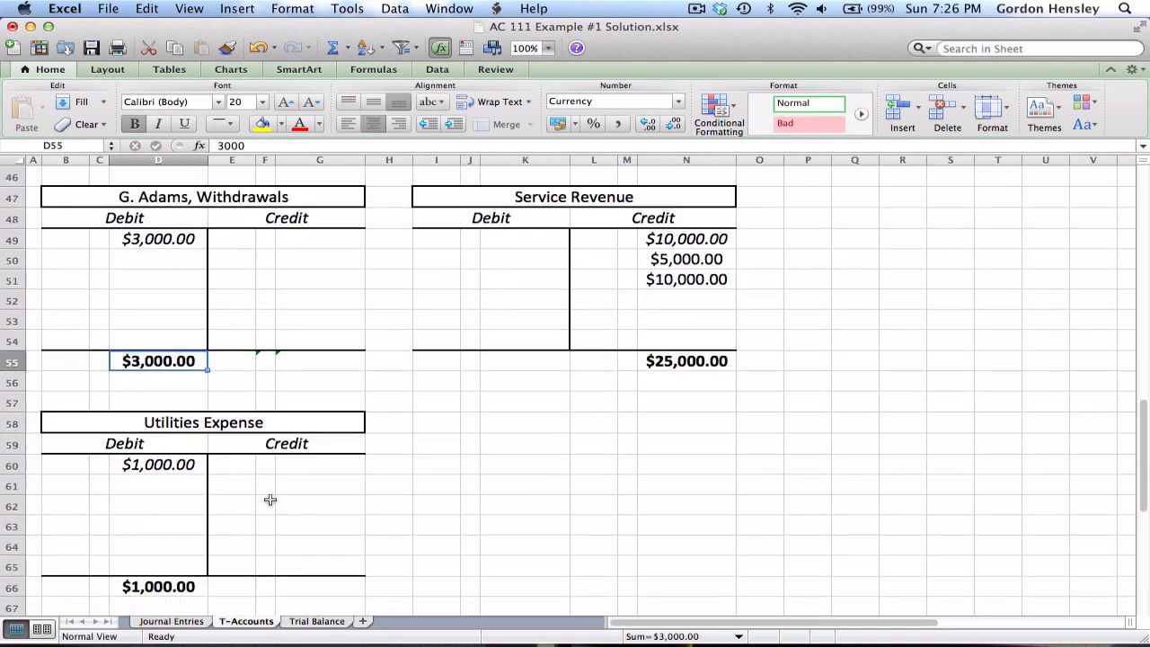
left_click(184, 542)
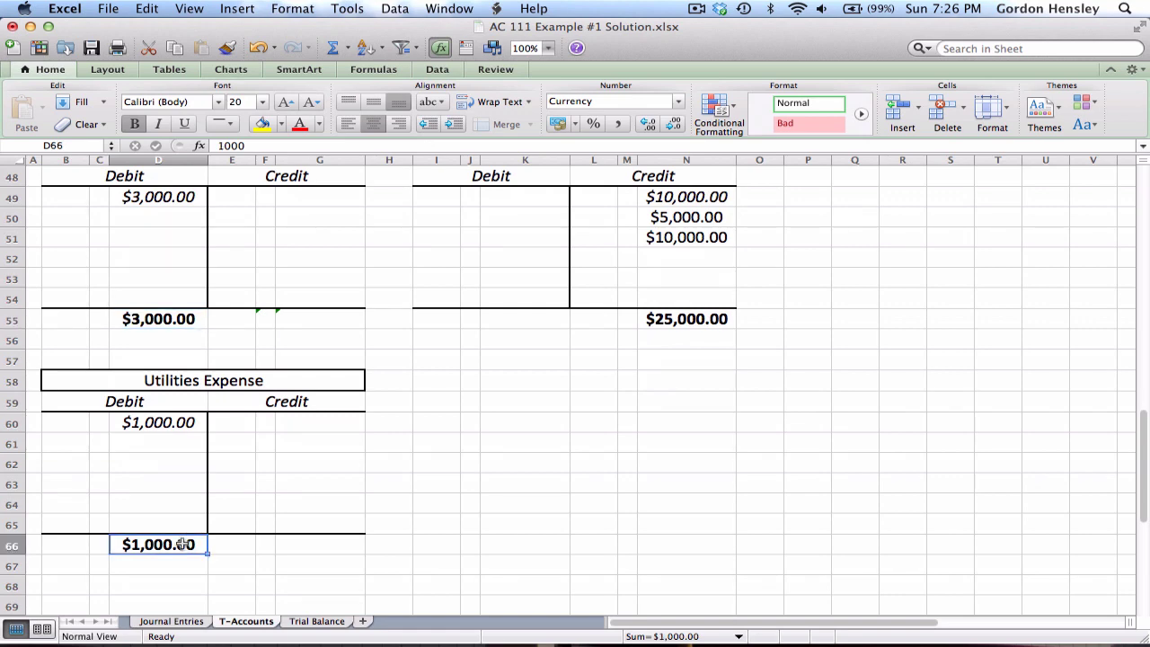
left_click(302, 627)
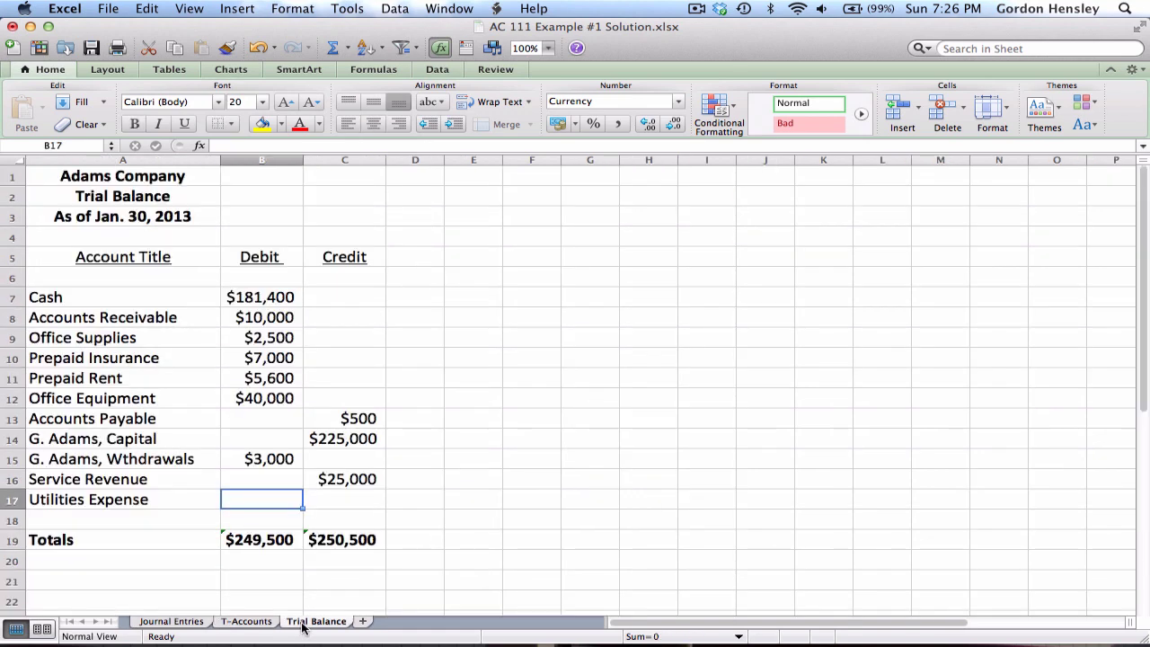
type("1000")
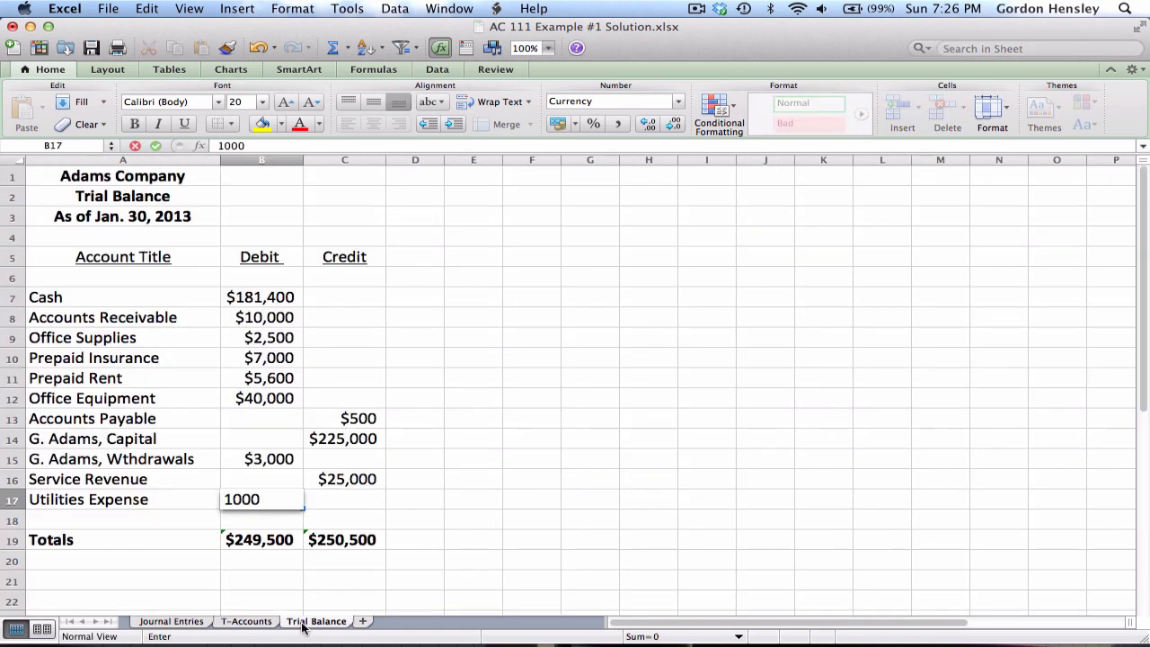
key("Up")
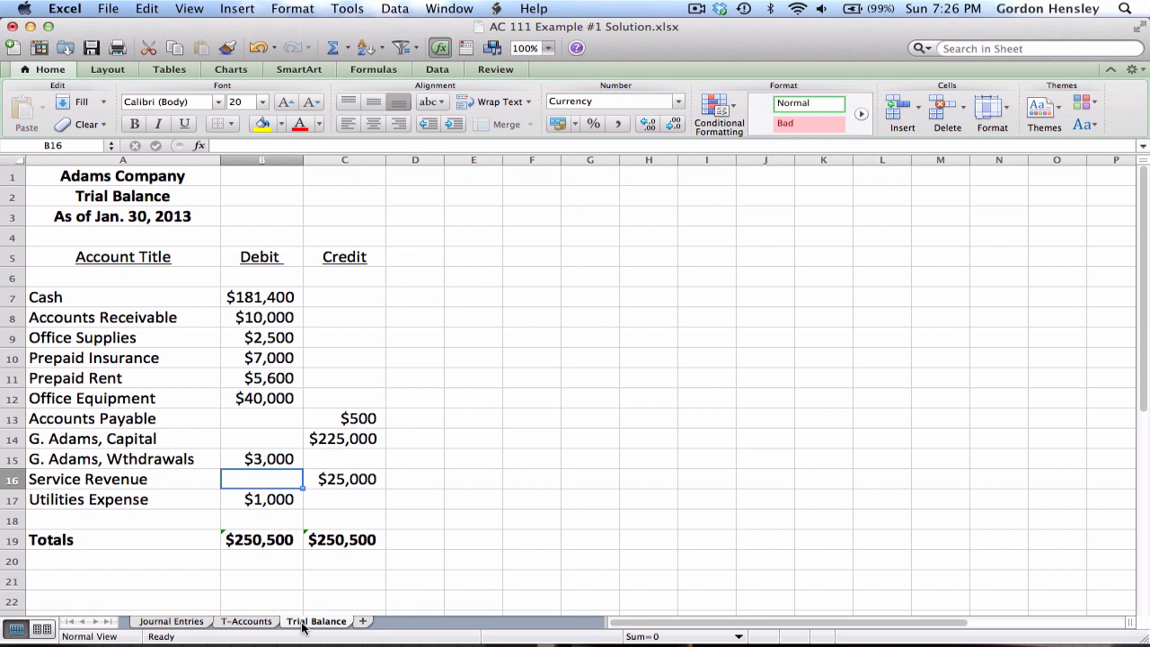
Compare the debit and credit totals in B19 and C19 to check whether the trial balance is in balance.
key("Down")
key("Down")
key("Down")
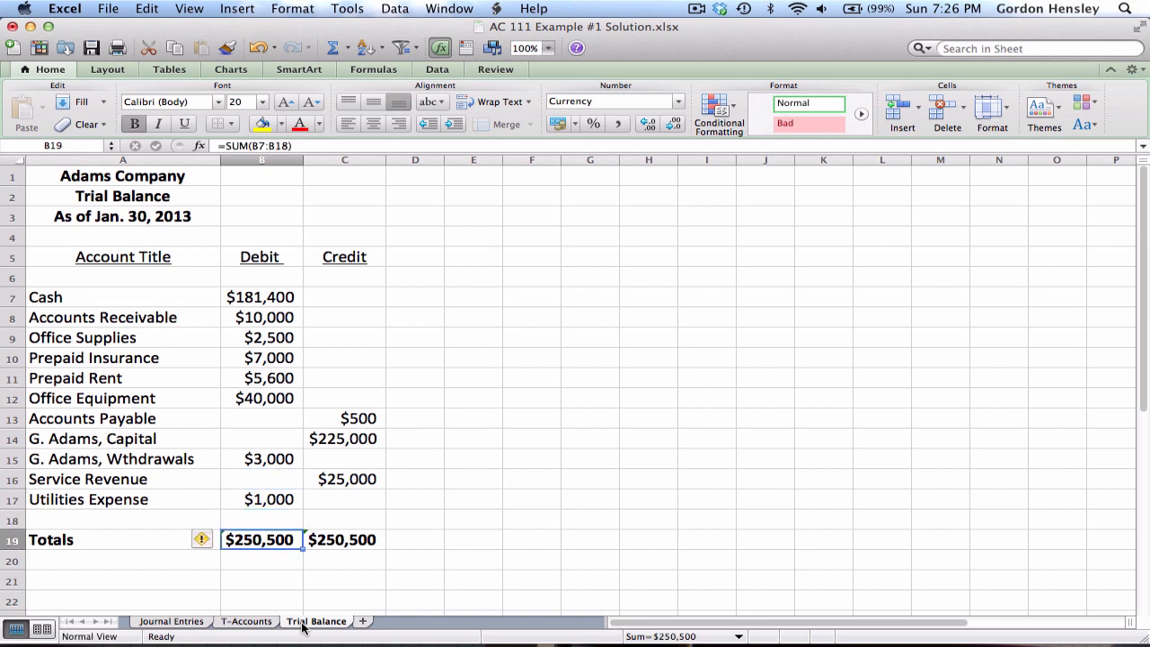
key("Down")
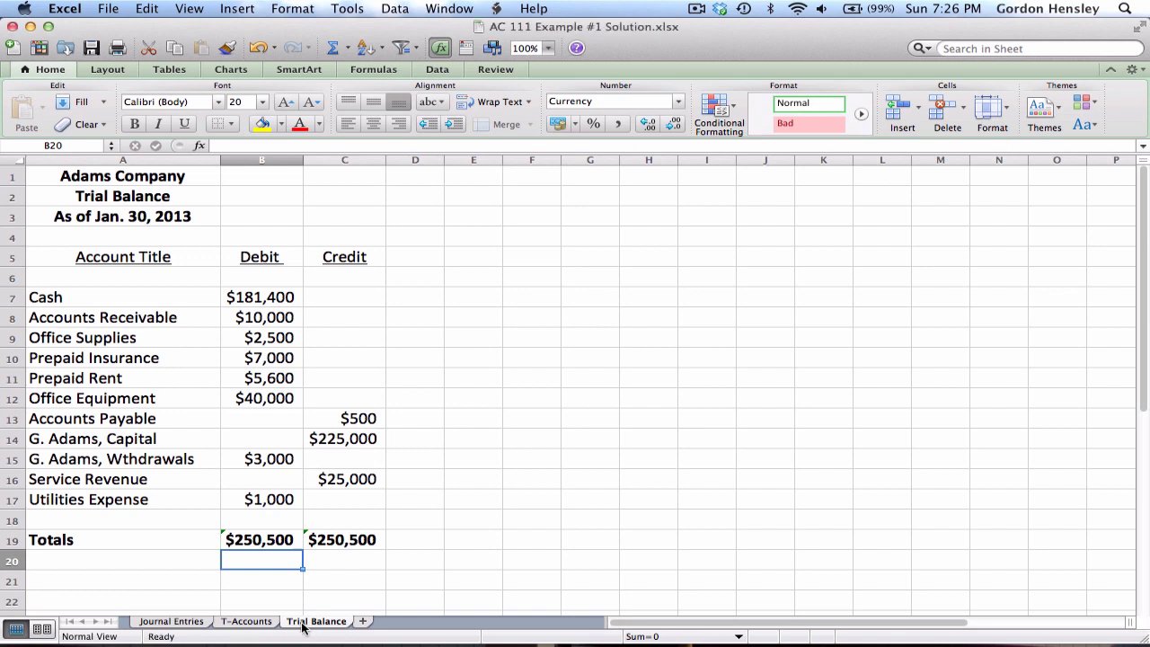
key("Right")
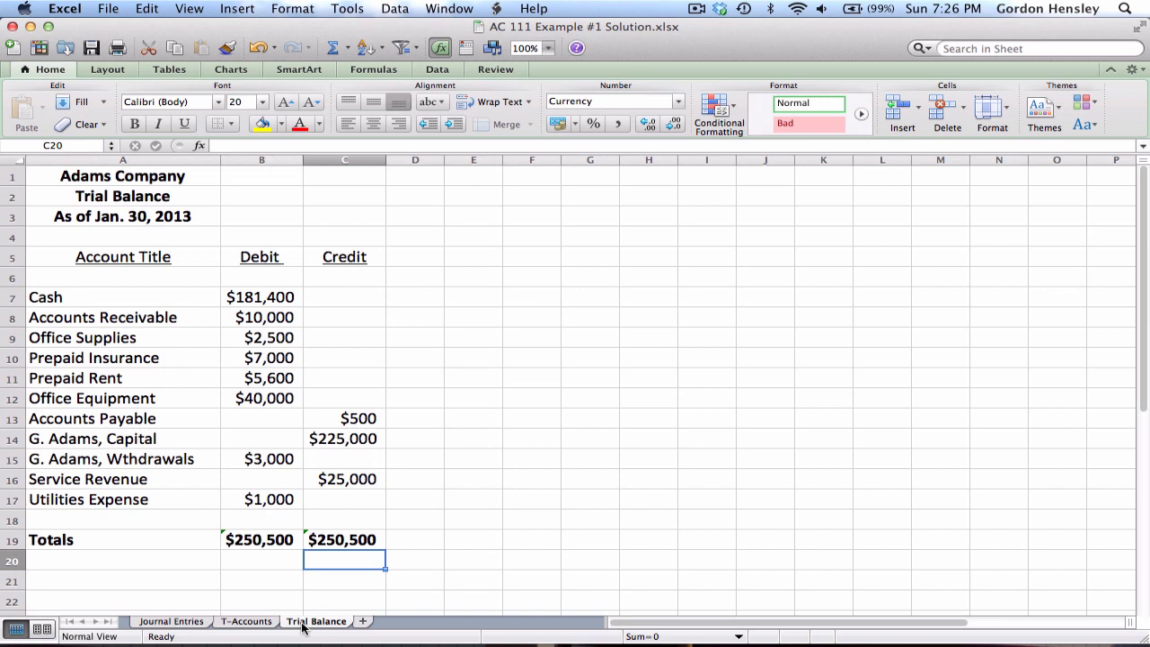
key("Left")
key("Up")
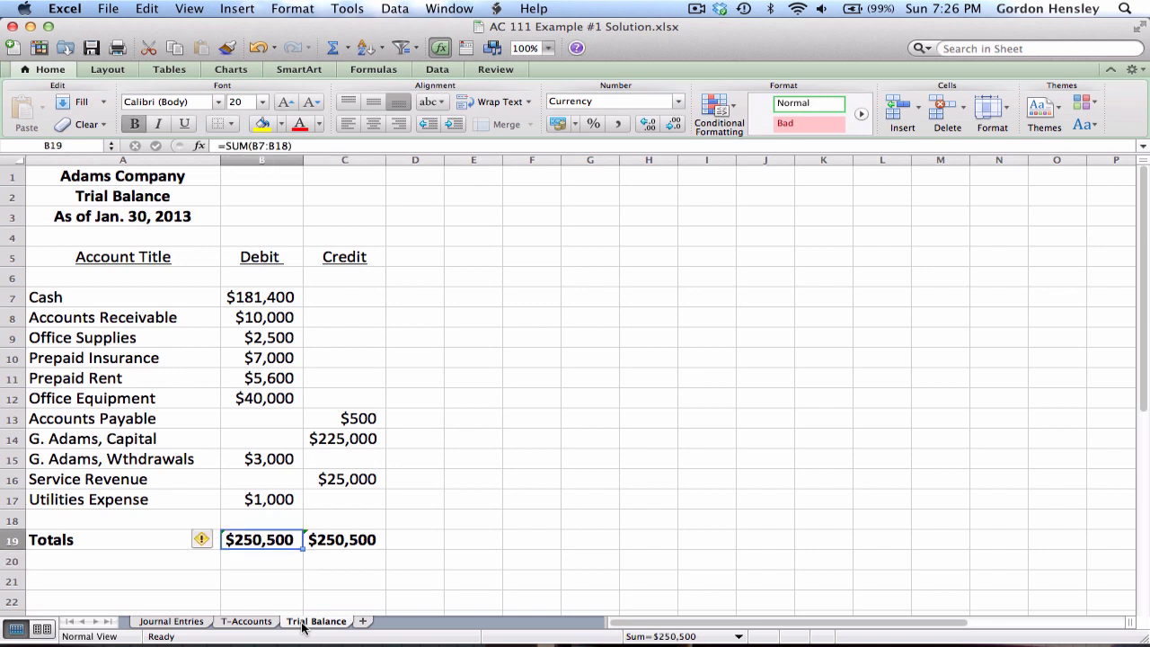
key("Right")
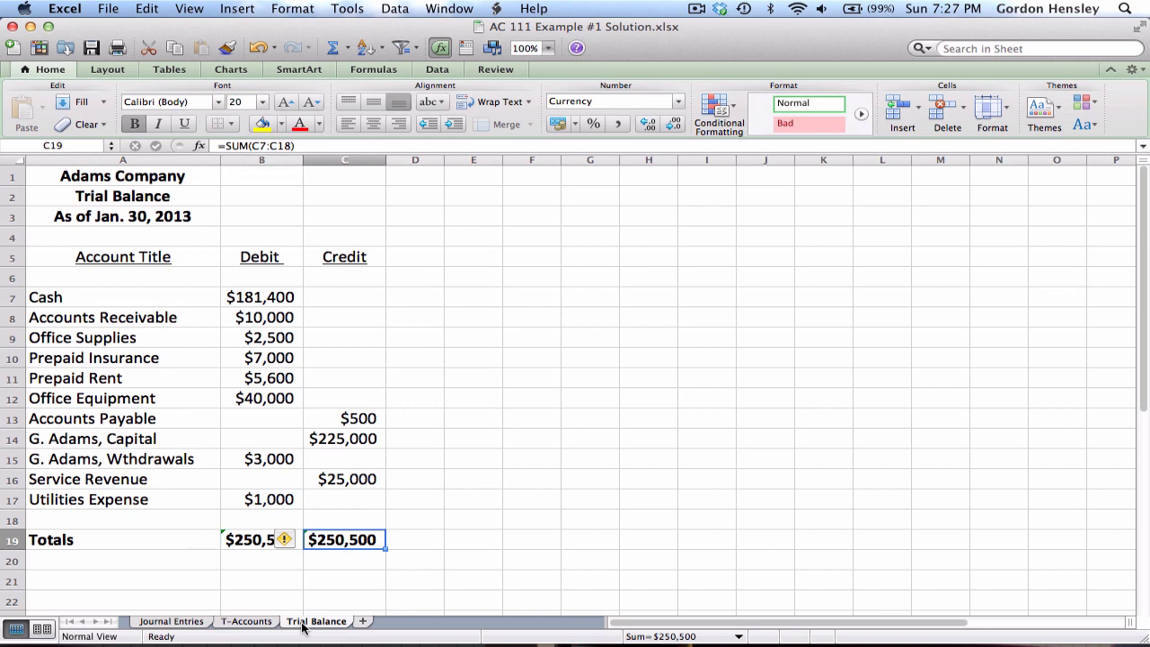
key("Left")
key("Left")
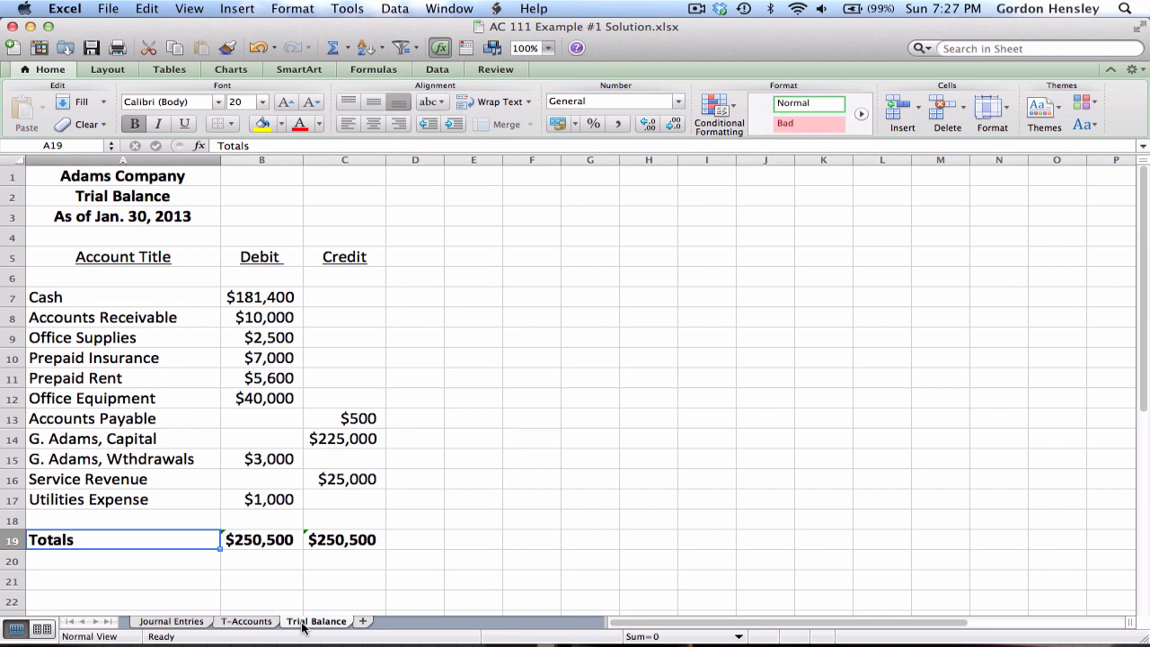
key("Right")
key("Right")
key("Left")
key("Left")
Return the selection to the company name heading in A1 of the trial balance.
key("Up")
key("Up")
key("Up")
key("Up")
key("Up")
key("Up")
key("Up")
key("Up")
key("Up")
key("Up")
key("Up")
key("Up")
key("Up")
key("Up")
key("Up")
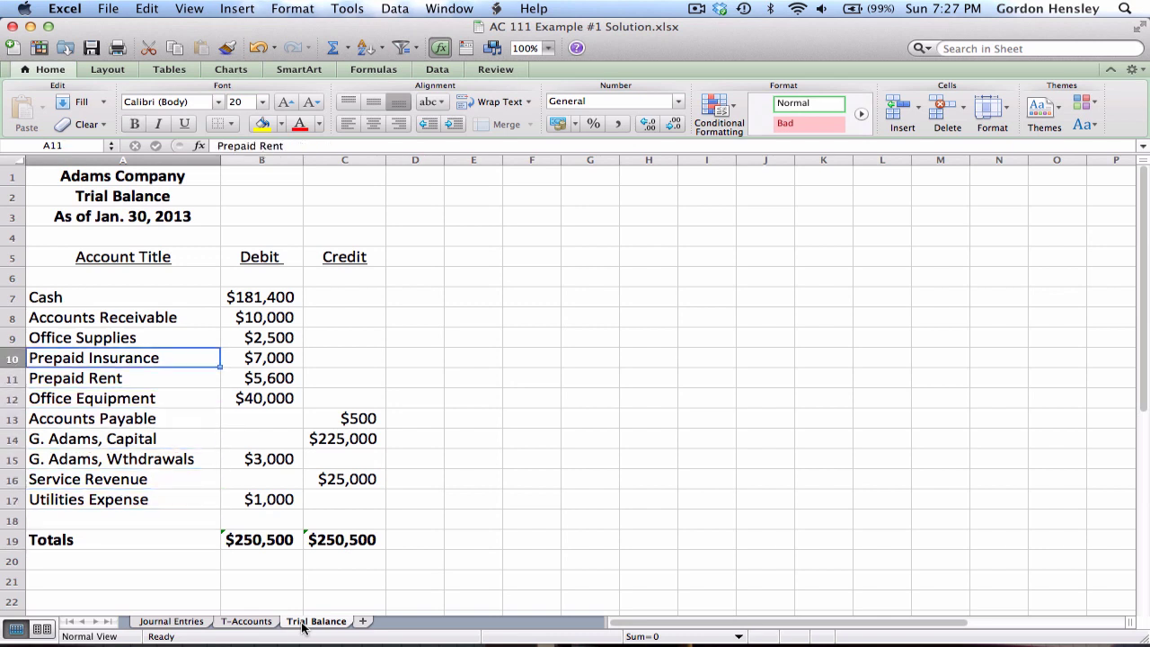
key("Up")
key("Up")
key("Up")
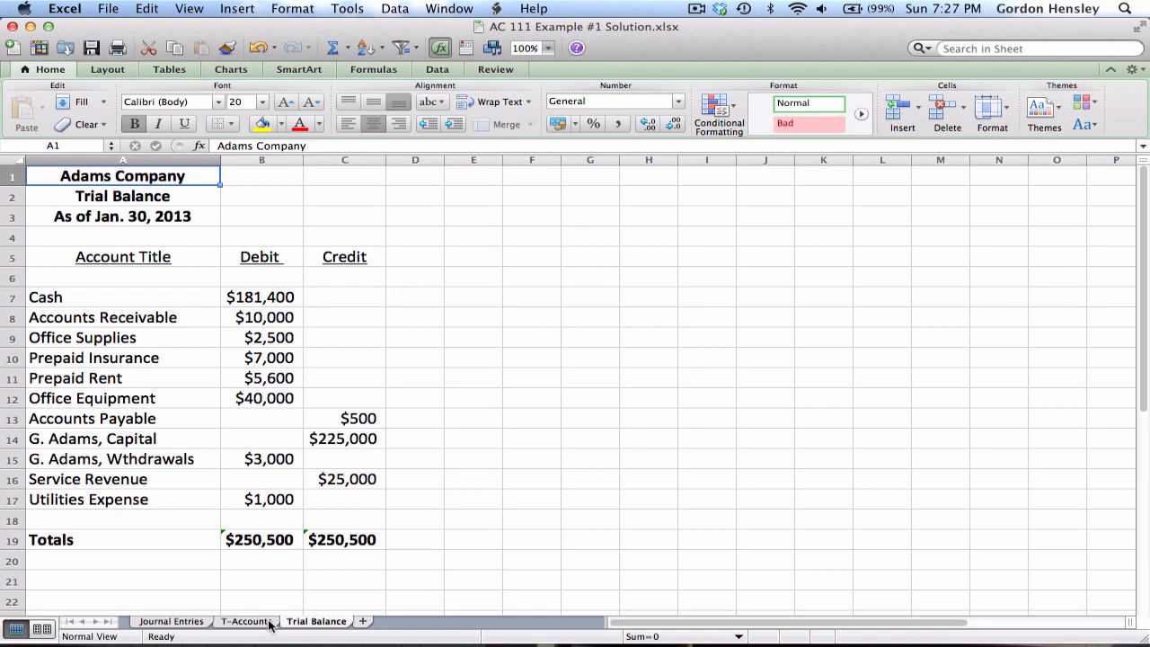
Reset the T-Accounts sheet's selection to A1 and return to the Trial Balance sheet.
left_click(268, 623)
scroll(203, 462, "up", 15)
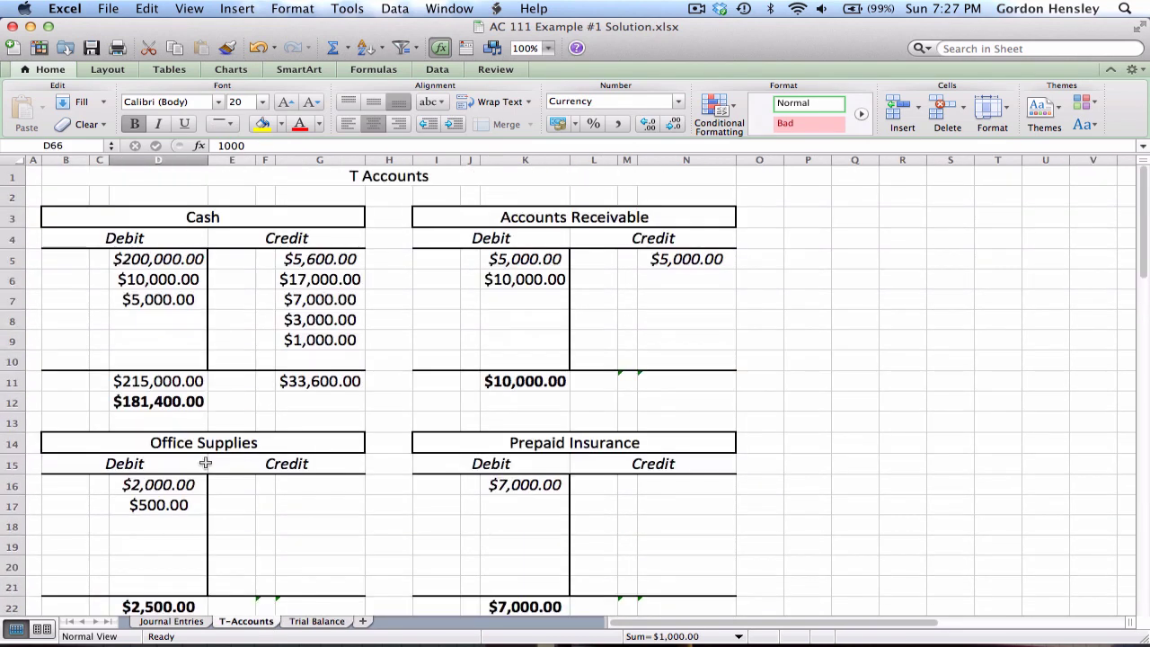
left_click(33, 179)
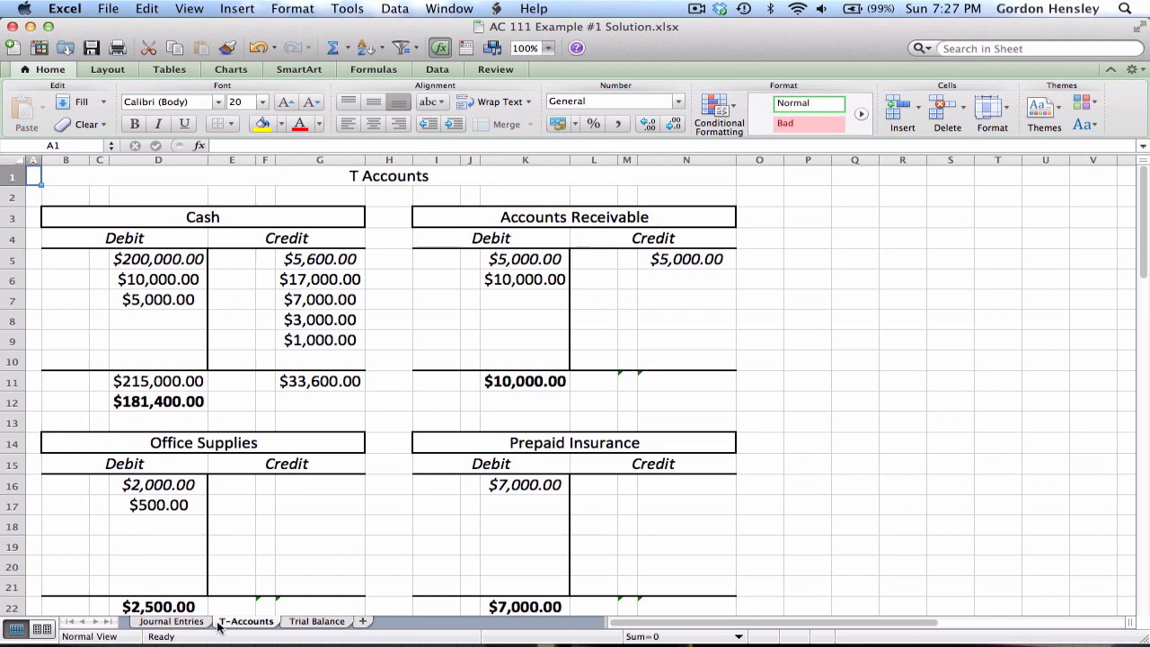
left_click(292, 624)
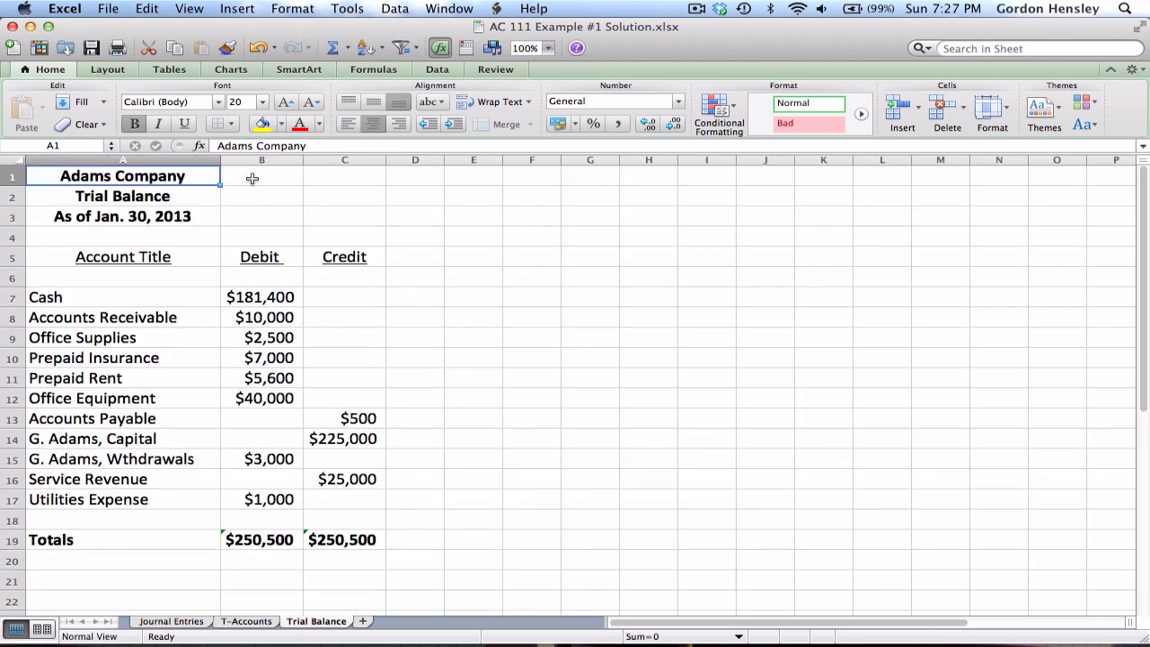